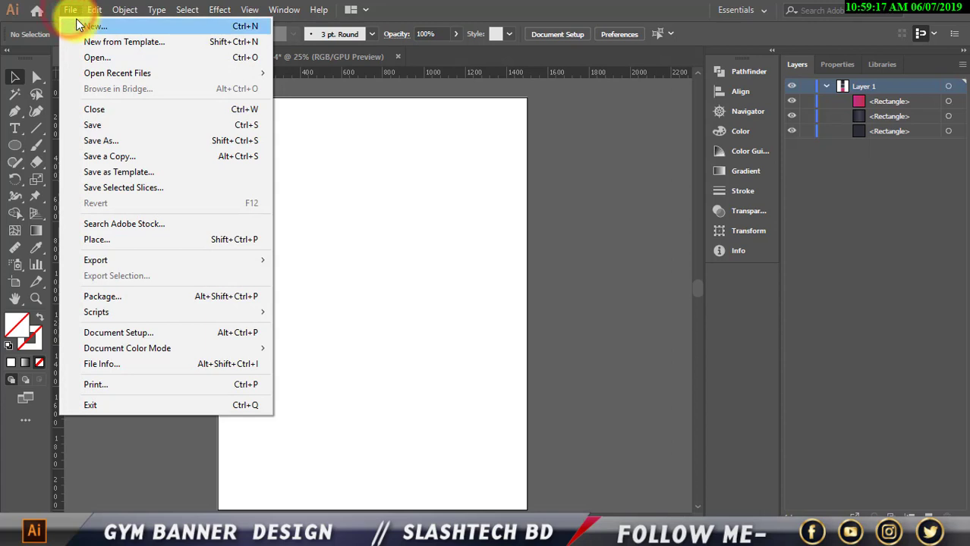
click(79, 25)
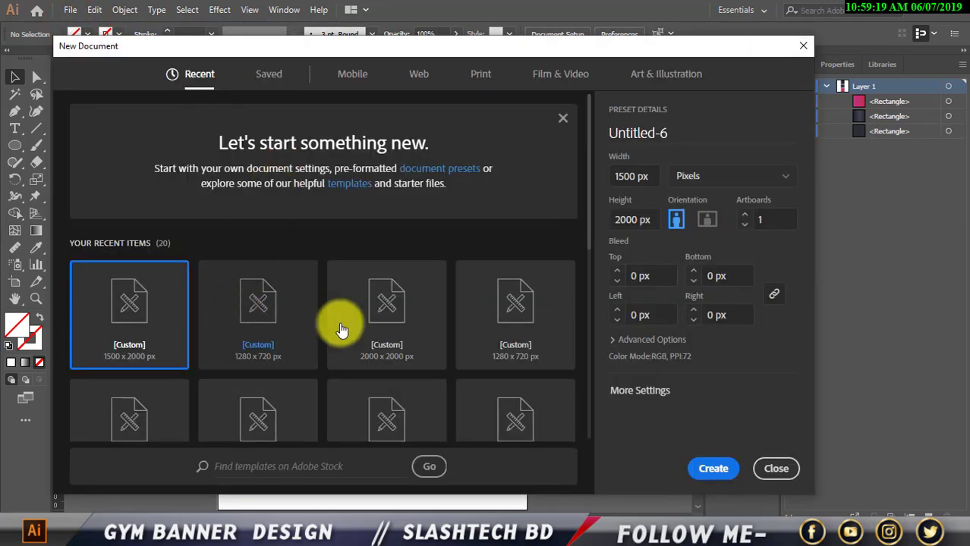
click(640, 221)
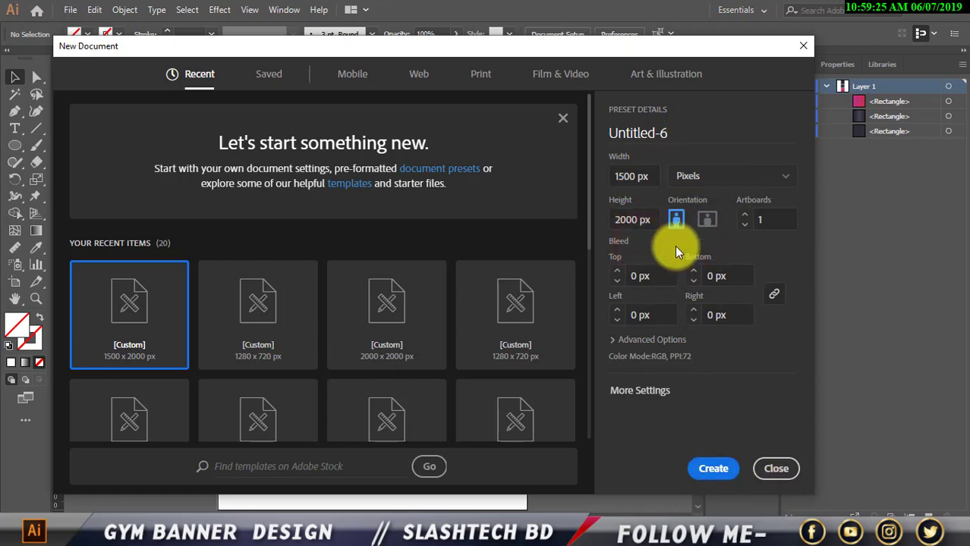
click(778, 466)
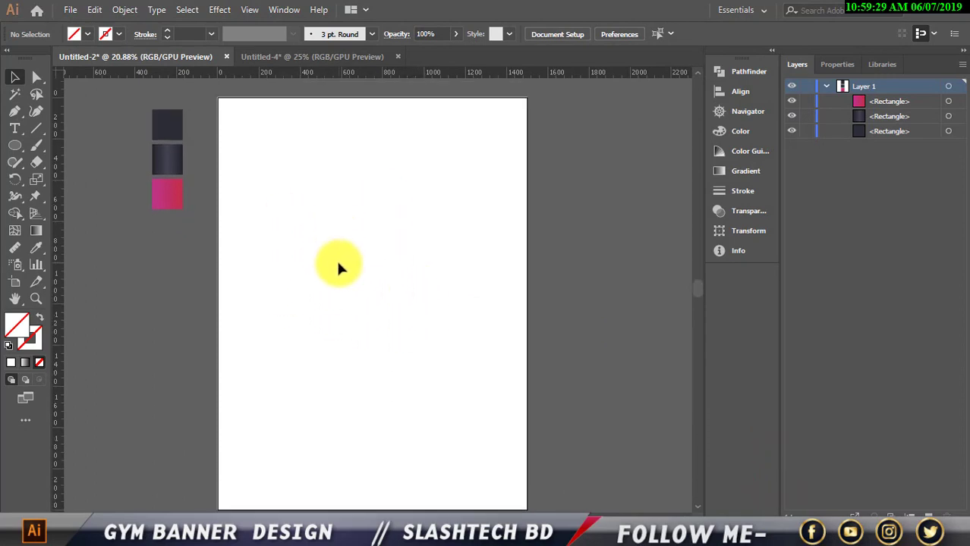
Step: Draw a rectangle covering the whole 1500 x 2000 px artboard
scroll(312, 228, down, 1)
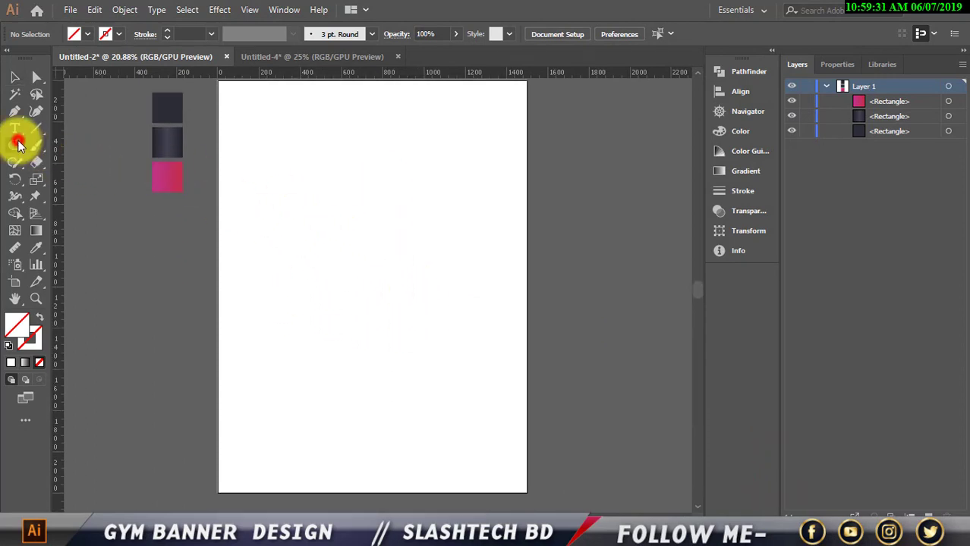
drag(18, 144, 56, 145)
scroll(226, 121, up, 1)
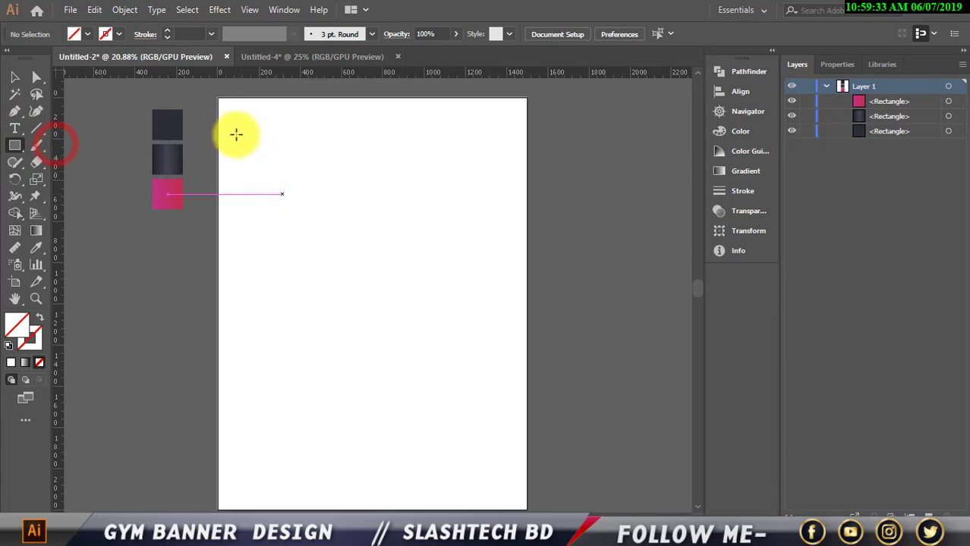
drag(217, 98, 525, 439)
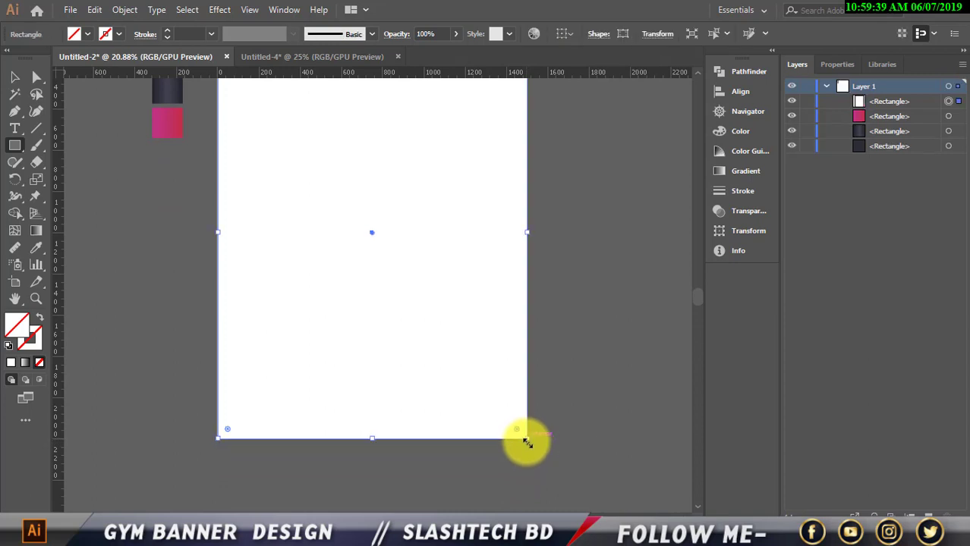
Step: Fill the artboard-sized rectangle with the solid dark colour sampled from the uppermost sample square beside the artboard
click(15, 78)
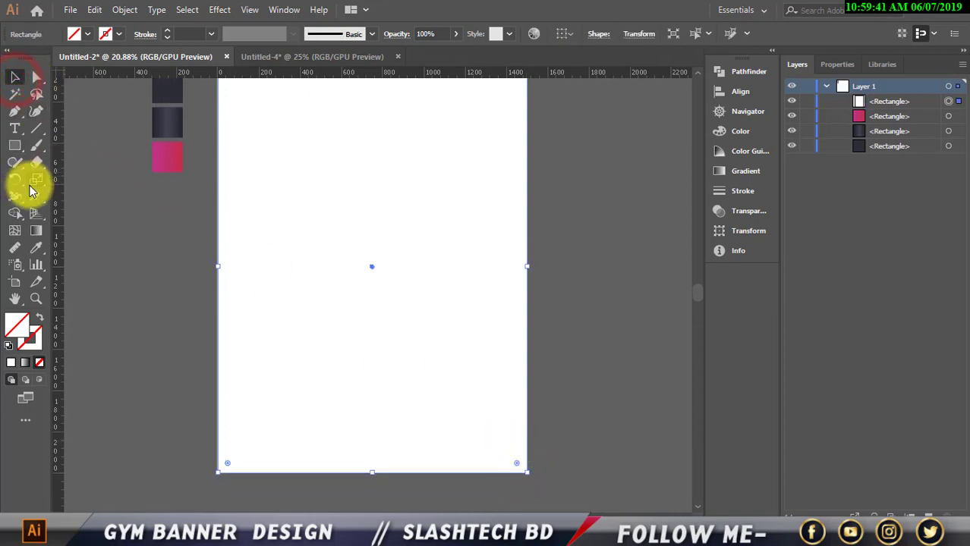
click(87, 33)
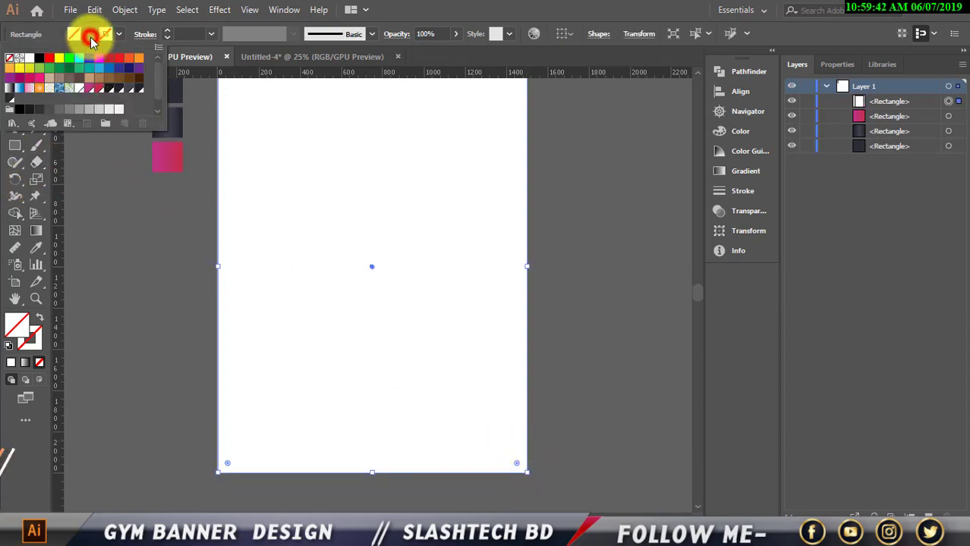
click(28, 109)
click(134, 200)
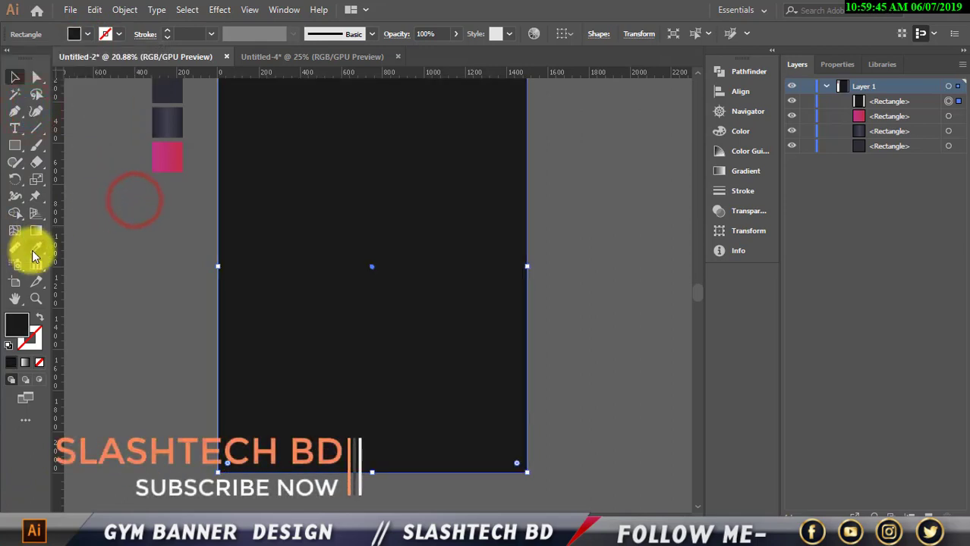
click(35, 248)
click(172, 141)
click(14, 77)
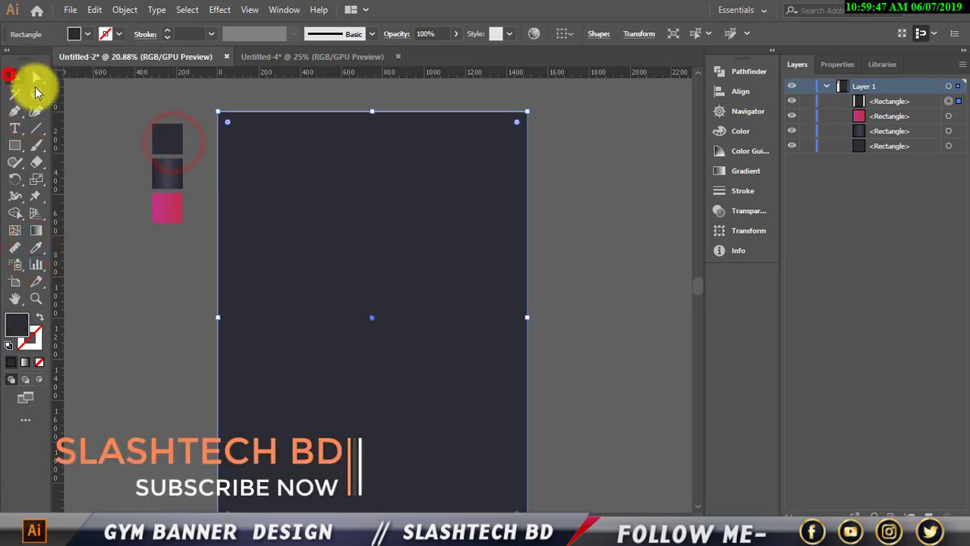
click(124, 121)
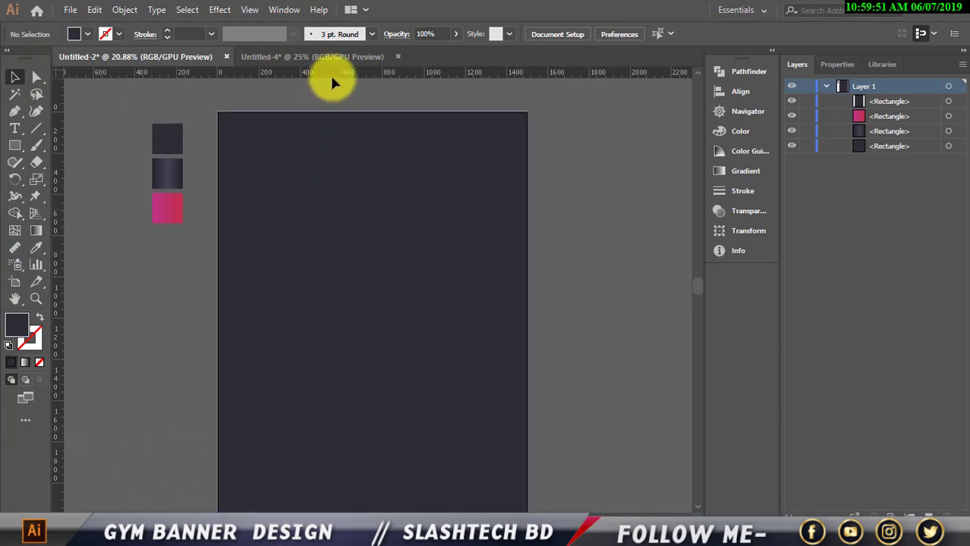
Step: Place guides along all four edges of the artboard
drag(337, 129, 335, 110)
scroll(324, 147, down, 3)
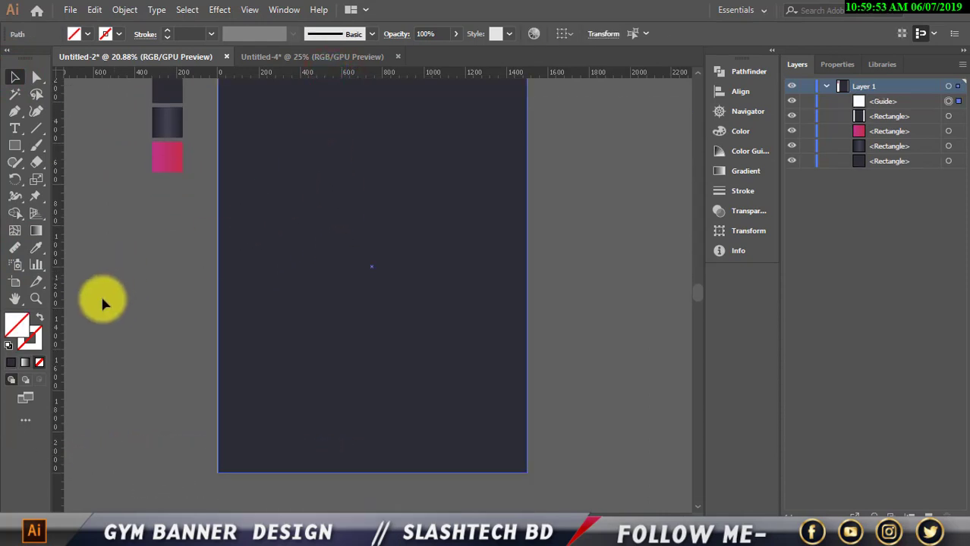
drag(60, 371, 216, 370)
drag(60, 321, 588, 341)
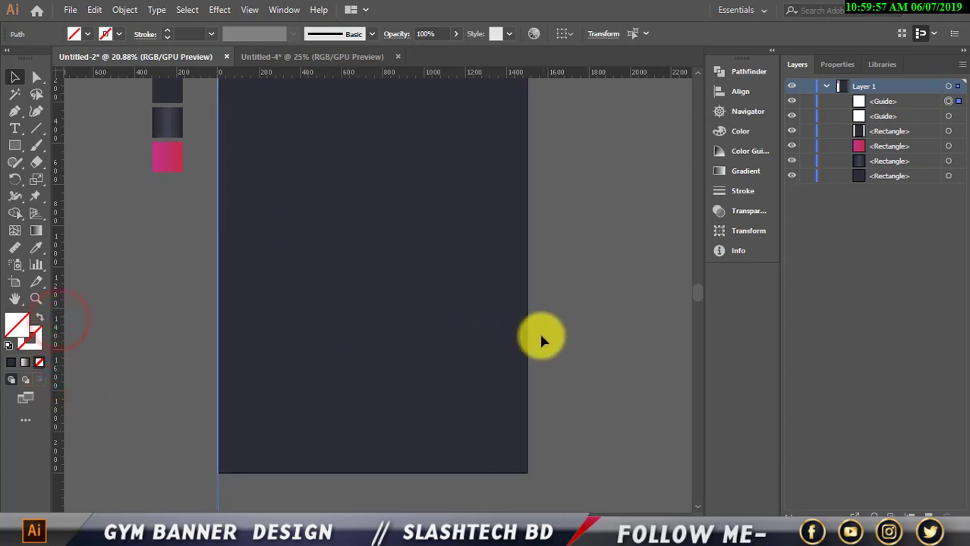
drag(522, 335, 528, 335)
scroll(440, 288, down, 3)
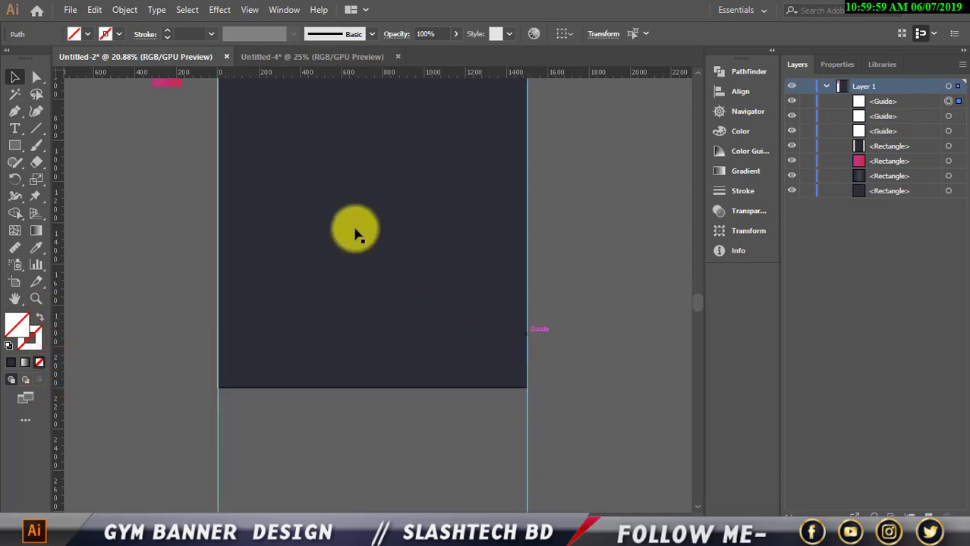
drag(342, 74, 389, 388)
scroll(415, 362, up, 4)
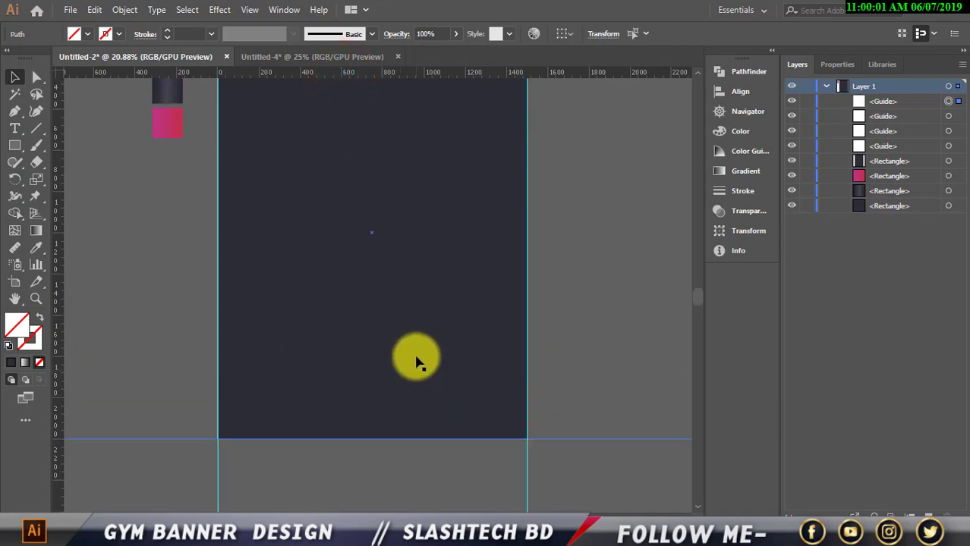
scroll(531, 319, up, 1)
scroll(635, 307, down, 1)
click(637, 304)
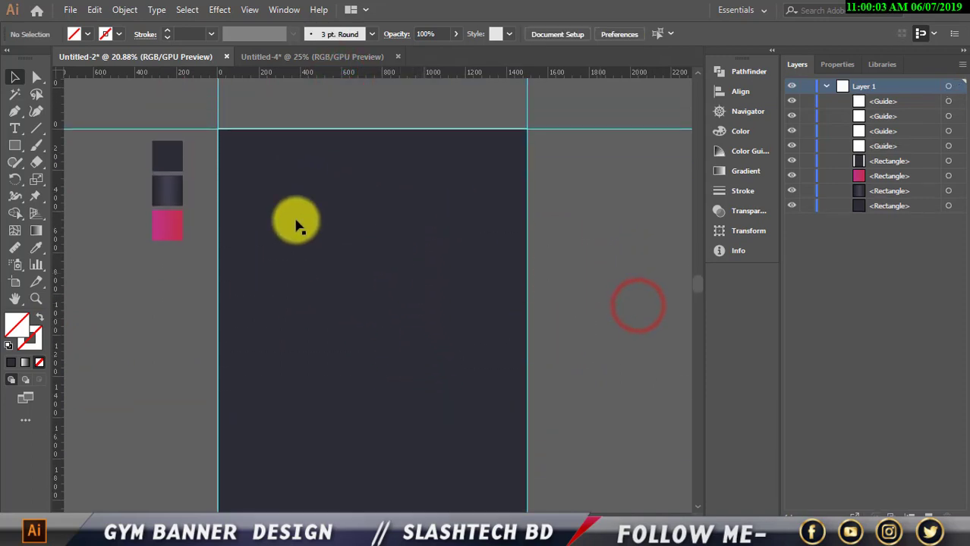
Step: Add a horizontal guide about 1529 px down the artboard and a vertical guide about 630 px from its left edge
scroll(334, 243, down, 1)
scroll(361, 262, up, 2)
scroll(372, 251, down, 1)
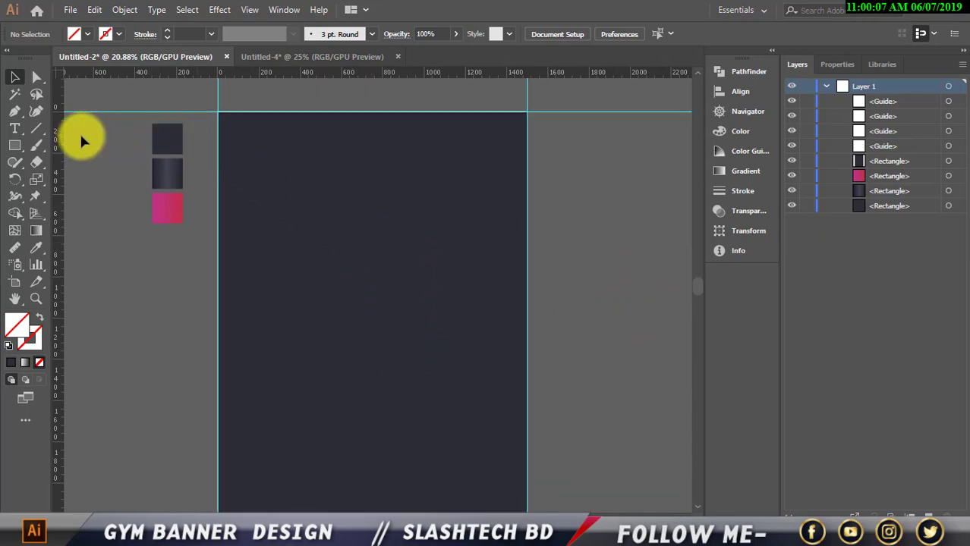
scroll(88, 152, down, 1)
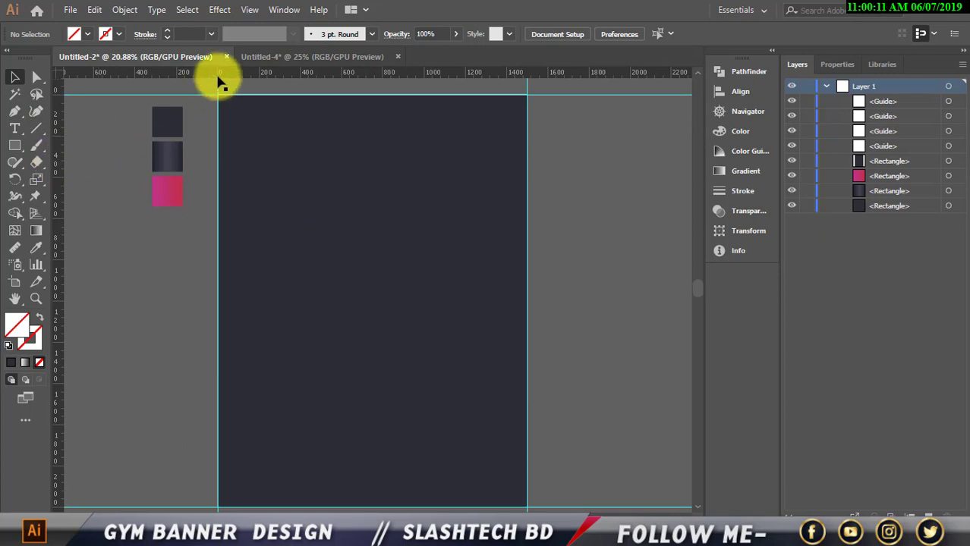
drag(224, 75, 237, 305)
drag(241, 379, 251, 411)
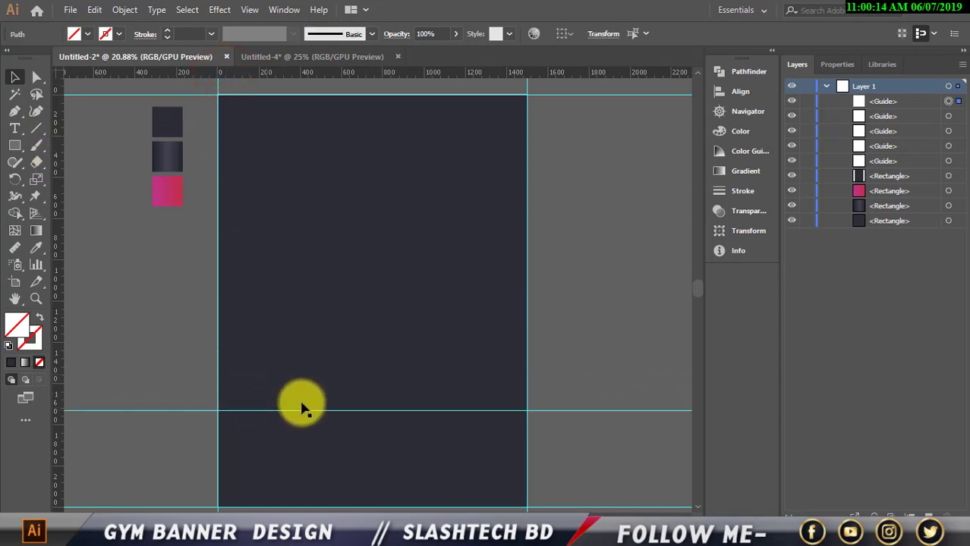
scroll(541, 368, up, 1)
click(543, 368)
mouse_move(57, 190)
mouse_down()
mouse_move(374, 243)
mouse_move(349, 244)
mouse_up()
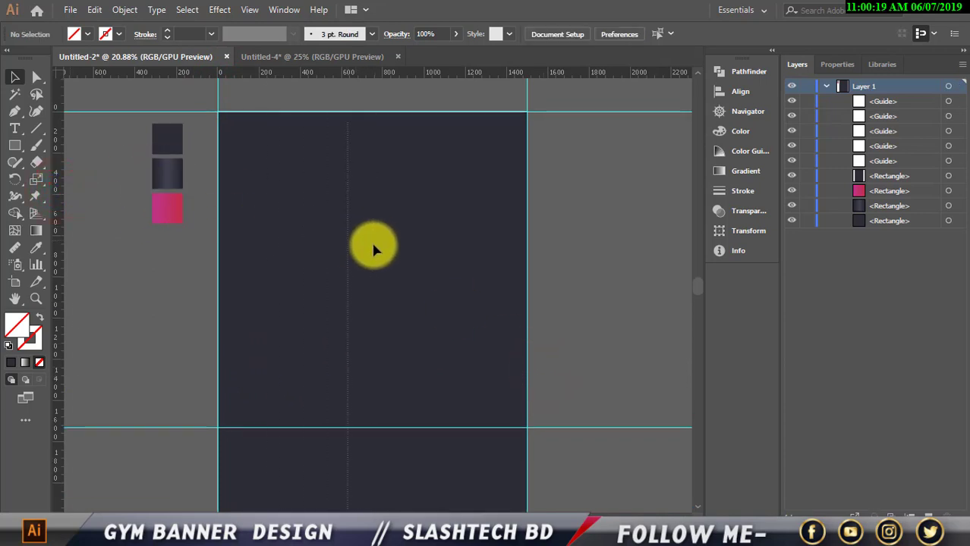
click(585, 261)
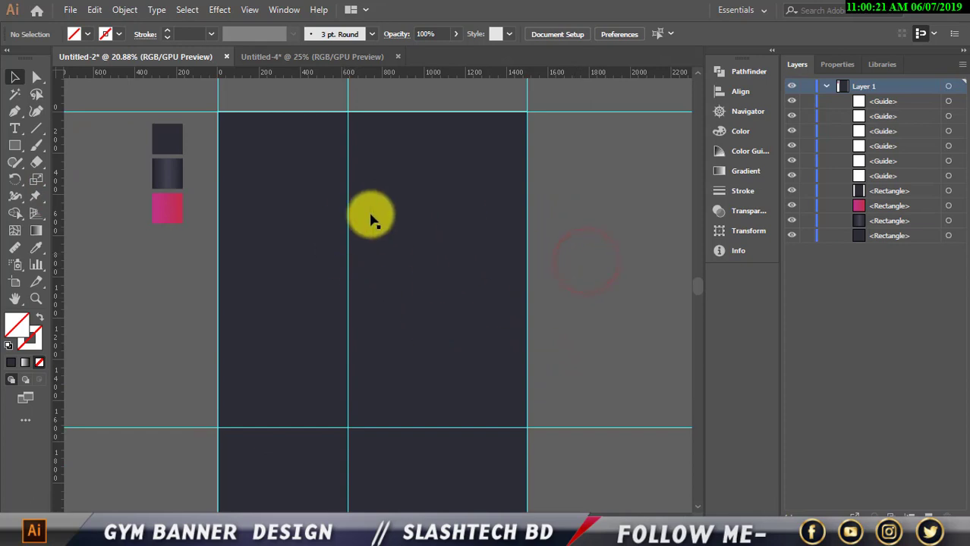
Step: Draw a closed Pen tool shape across the artboard's bottom, its top edge sloping from the left guide intersection to about 1647 px on the right
scroll(171, 181, down, 2)
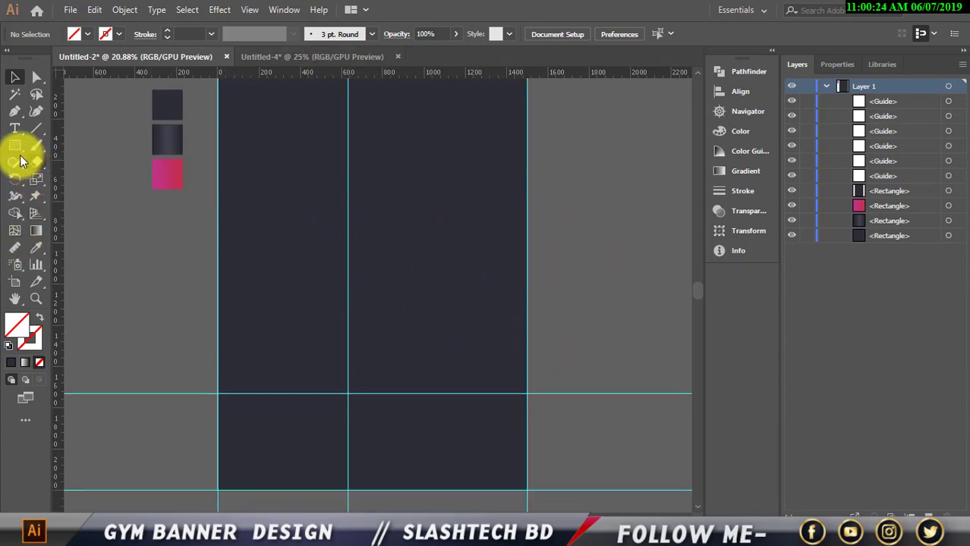
click(15, 111)
scroll(193, 281, down, 3)
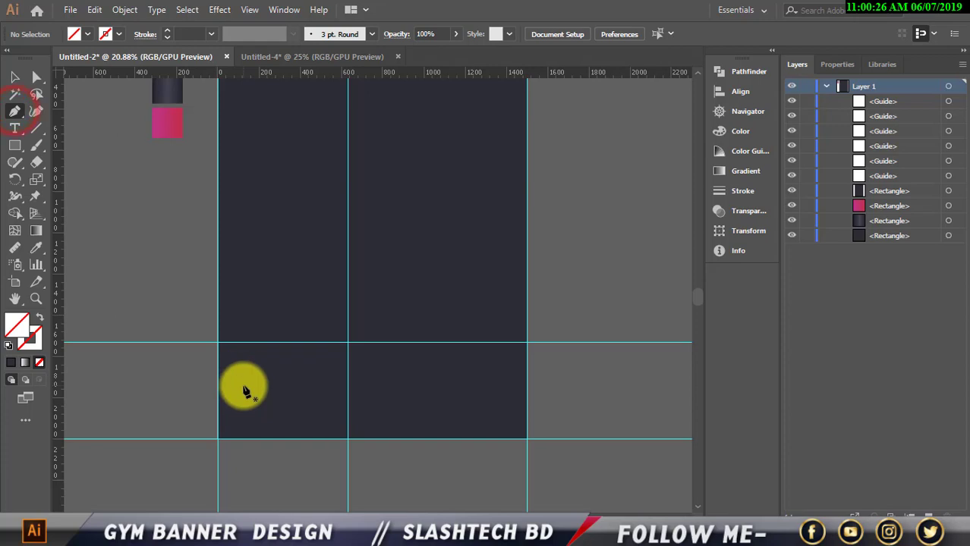
click(218, 343)
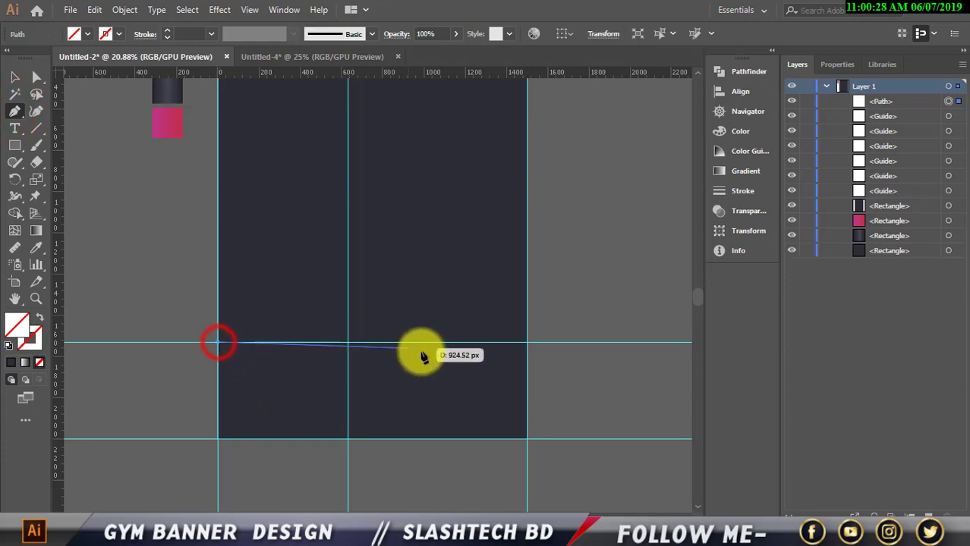
click(526, 368)
click(526, 439)
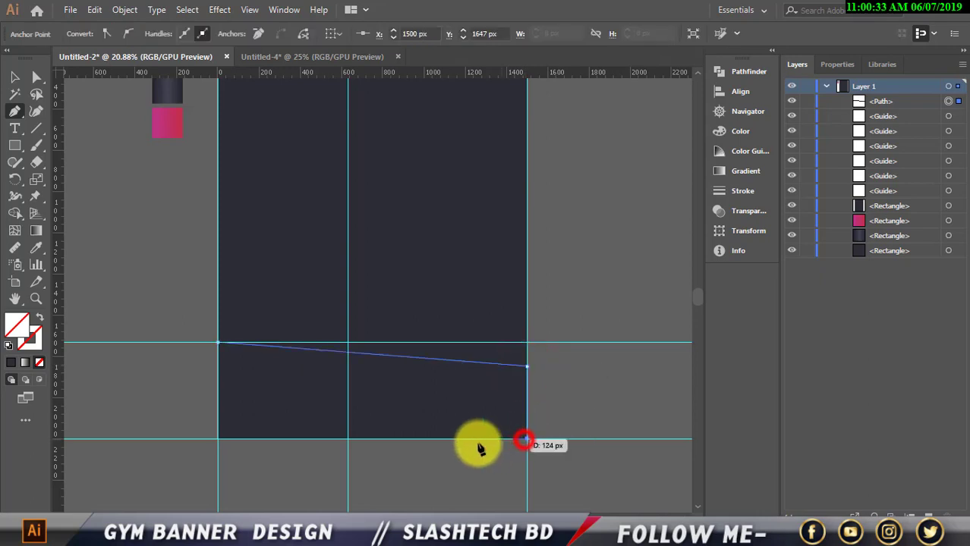
click(218, 439)
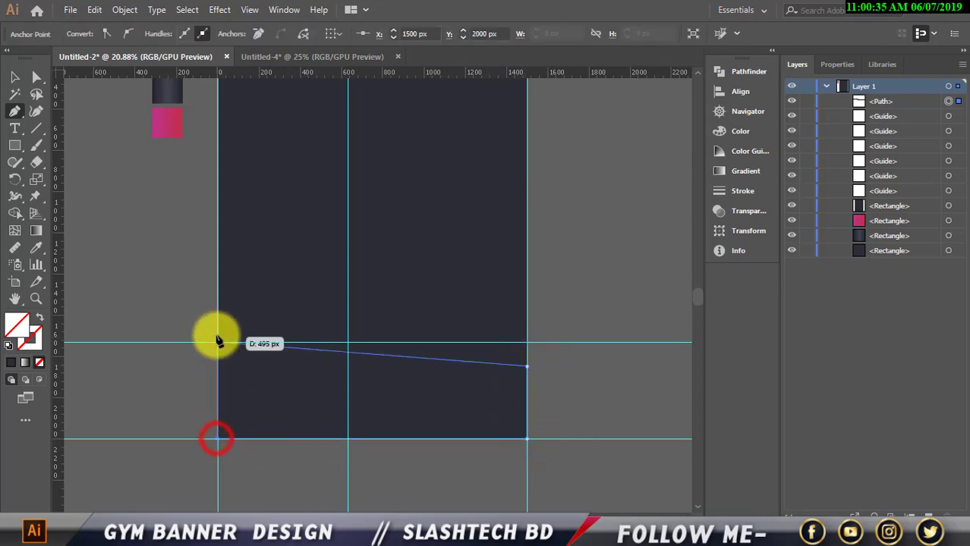
click(217, 344)
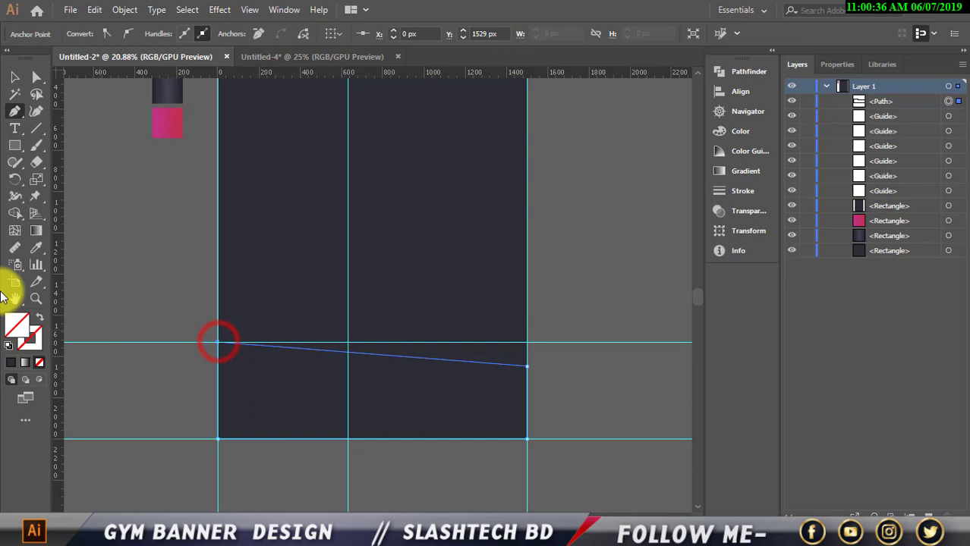
Step: Fill the slanted bottom shape with the dark gradient sampled from the middle sample square
click(36, 247)
click(169, 97)
scroll(167, 156, up, 1)
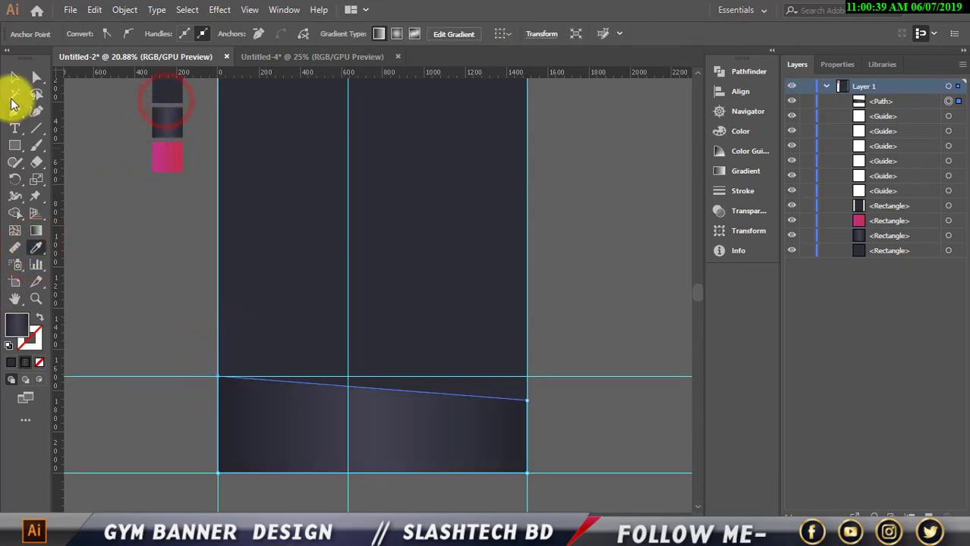
scroll(326, 341, down, 1)
Step: Stretch the slanted bottom shape upward so its upper left corner sits slightly above the lower horizontal guide
click(396, 375)
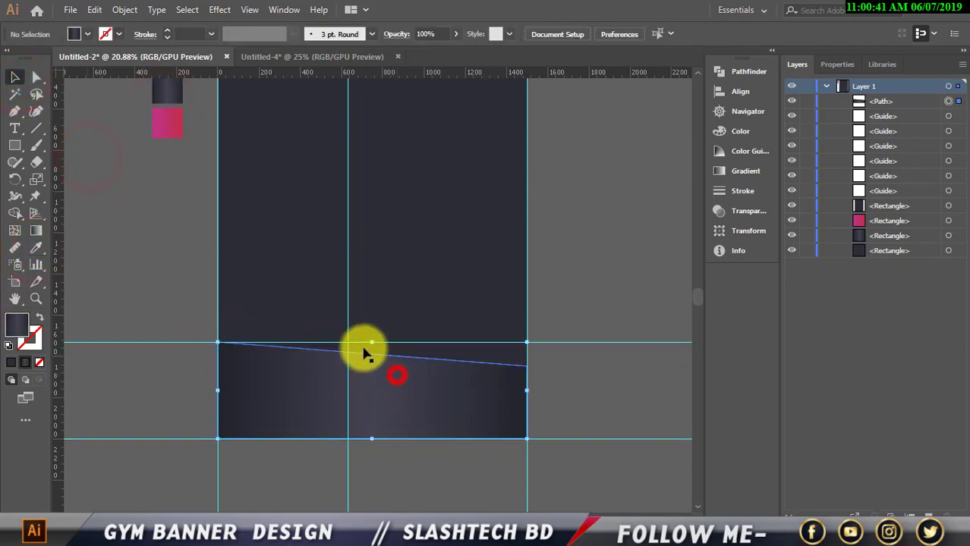
drag(372, 343, 373, 338)
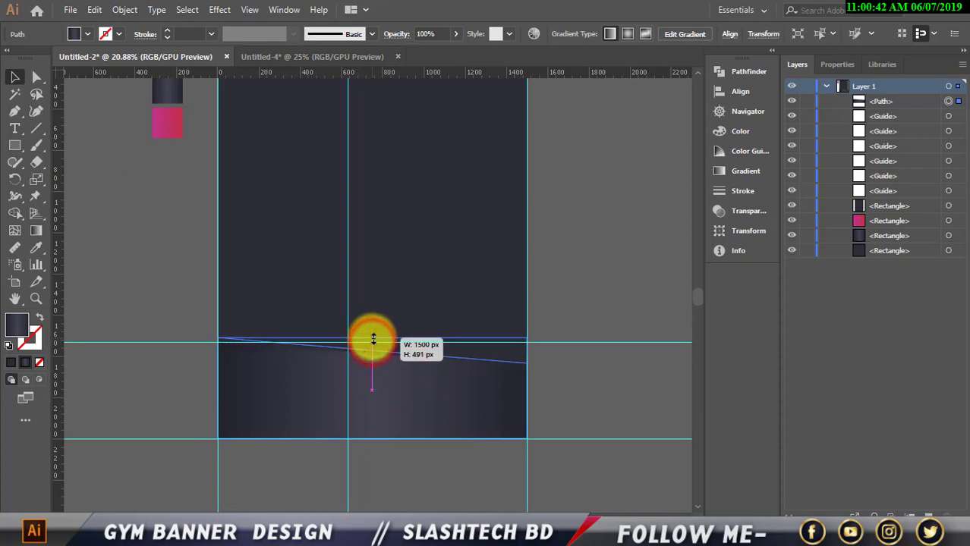
click(597, 353)
scroll(578, 368, up, 1)
scroll(549, 350, up, 1)
click(427, 484)
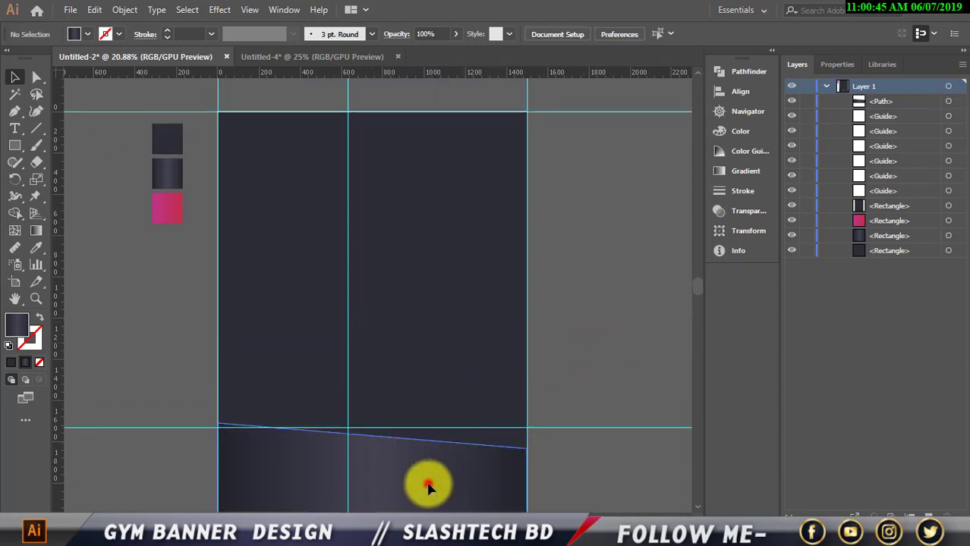
drag(374, 423, 372, 415)
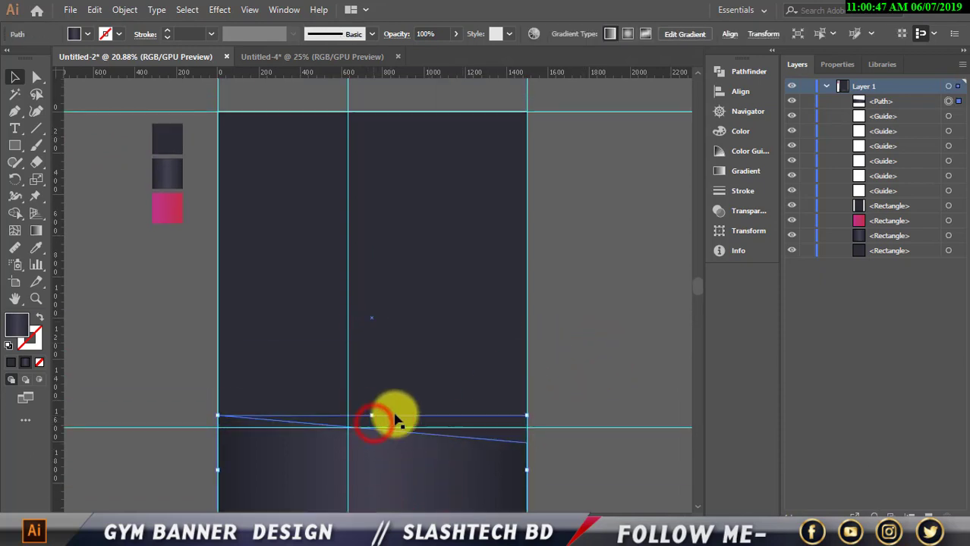
click(573, 386)
scroll(448, 424, down, 2)
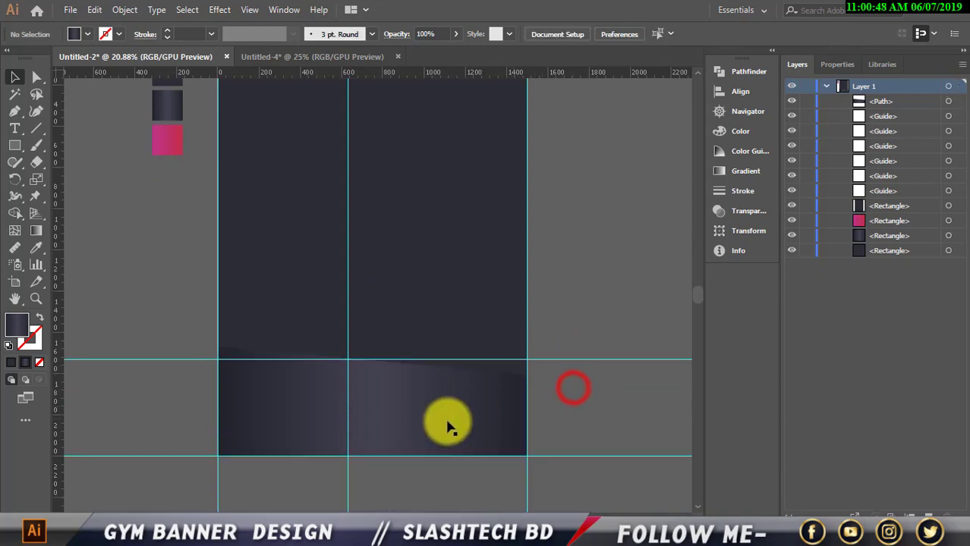
click(595, 301)
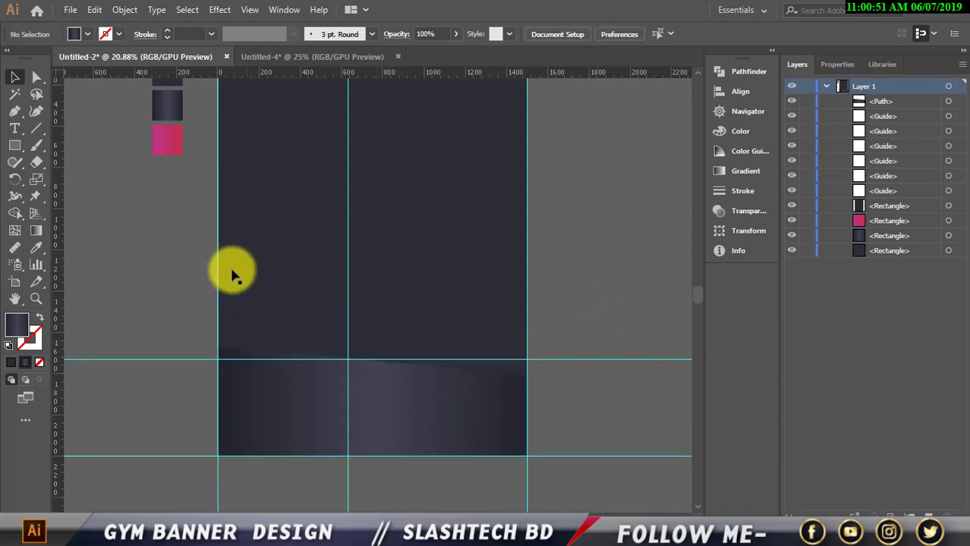
scroll(241, 277, up, 1)
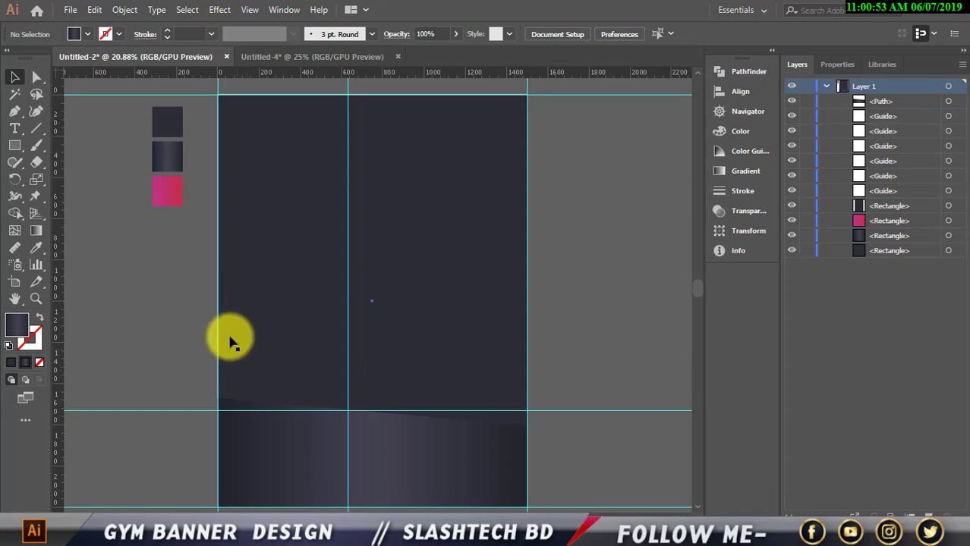
Step: Lower the slanted bottom shape's upper left anchor point slightly, leaving its other corners in place
scroll(231, 333, down, 1)
click(280, 420)
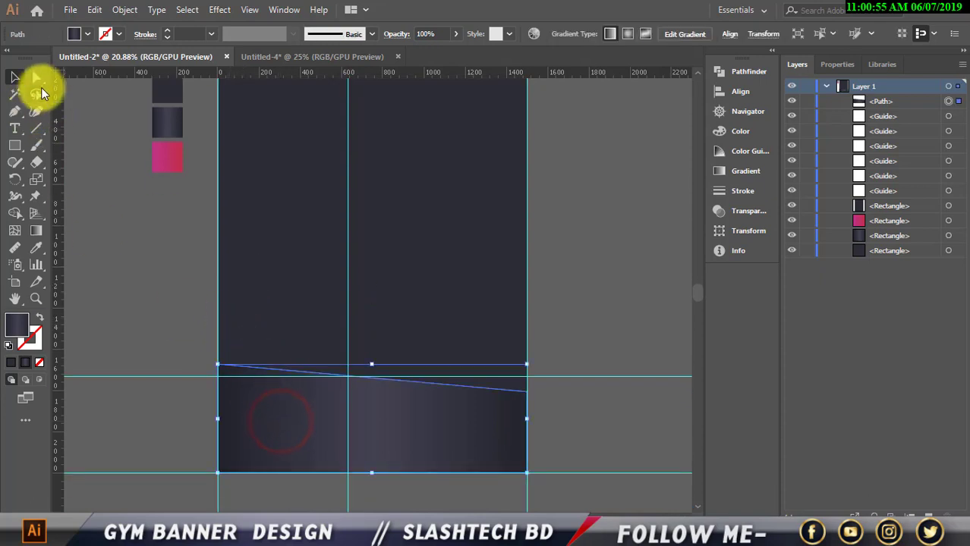
click(36, 78)
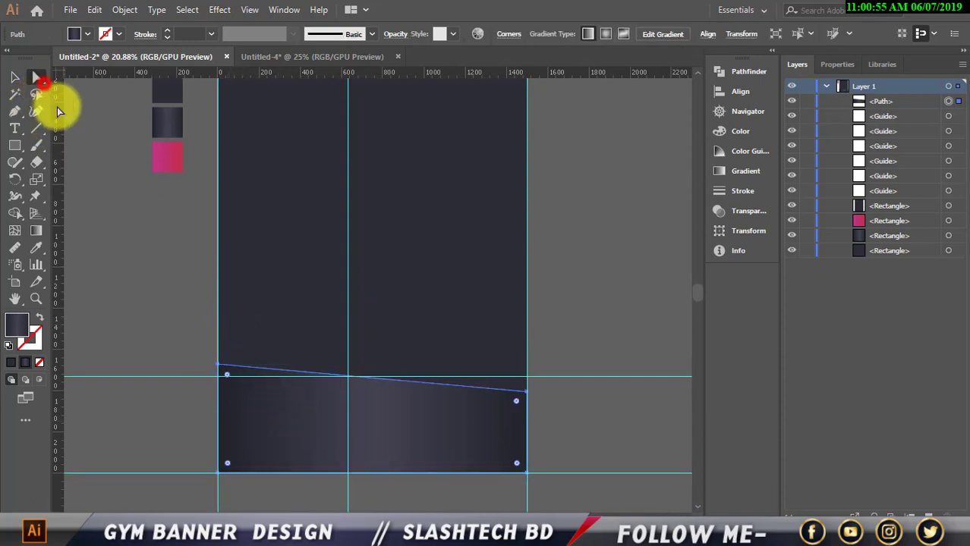
click(217, 368)
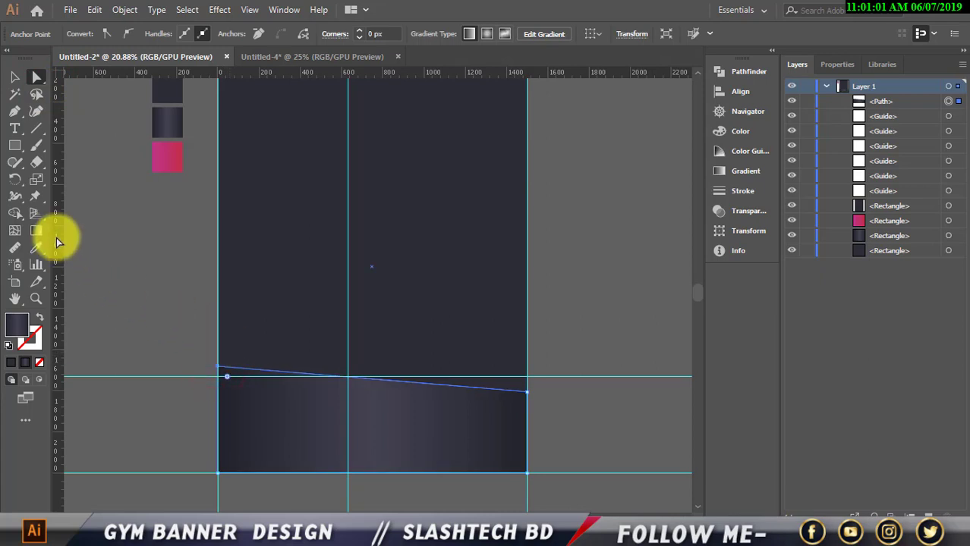
click(14, 77)
click(113, 153)
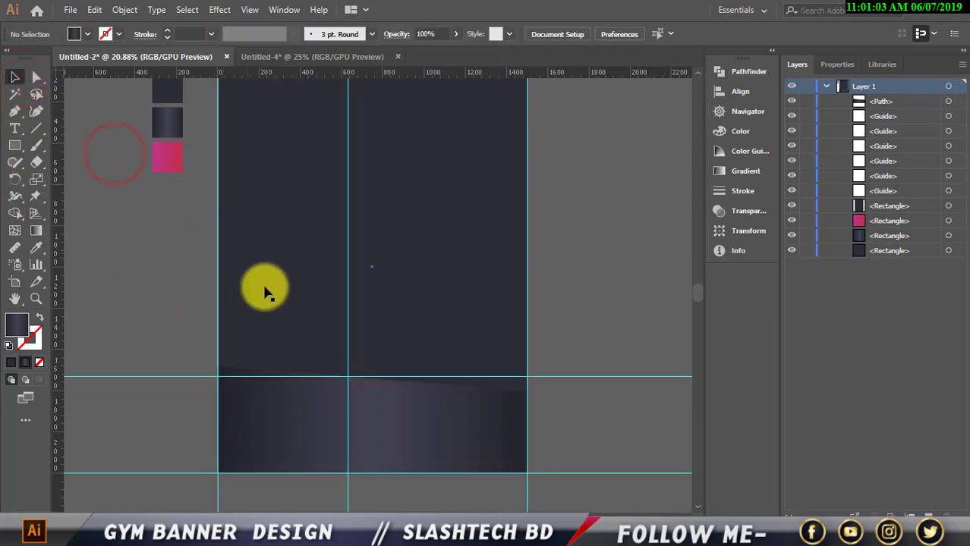
Step: Draw a closed Pen tool shape from the artboard's upper right corner to the vertical guide at about 540 px down, the bottom edge and the lower right corner
scroll(311, 315, up, 2)
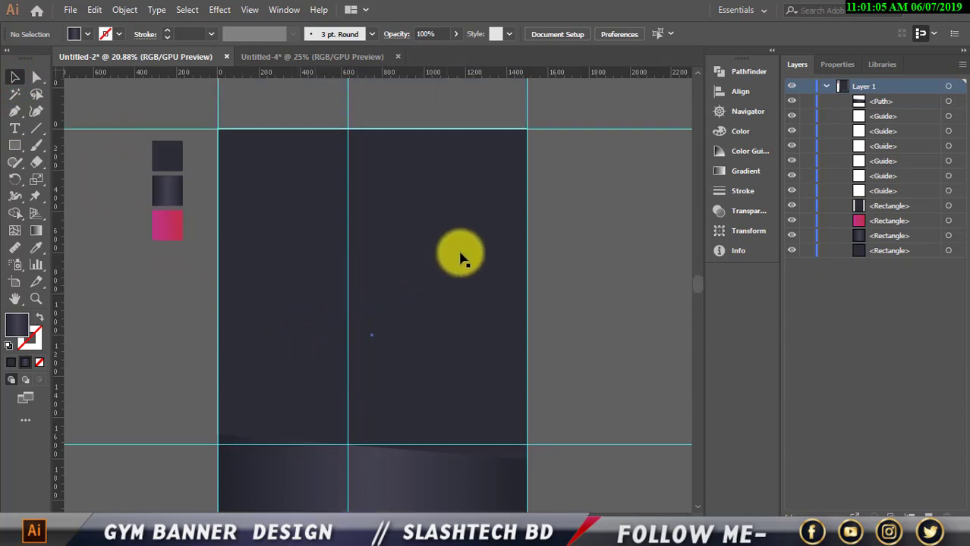
scroll(573, 238, down, 1)
click(14, 111)
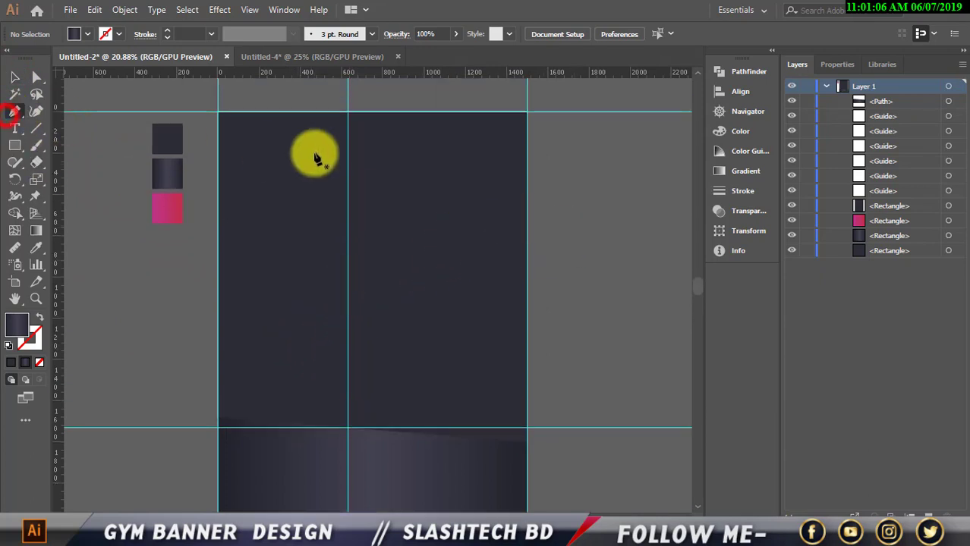
click(526, 112)
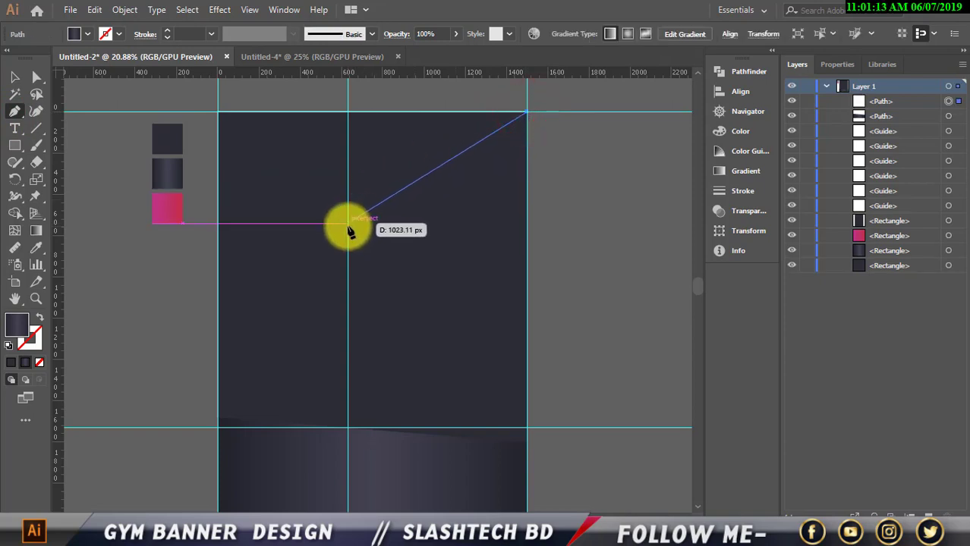
click(347, 224)
scroll(393, 426, down, 4)
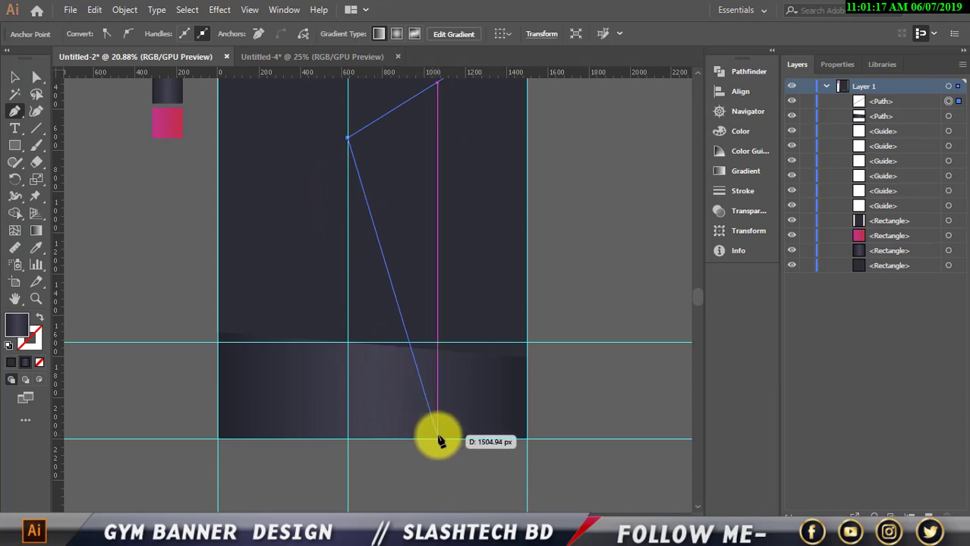
scroll(438, 440, up, 2)
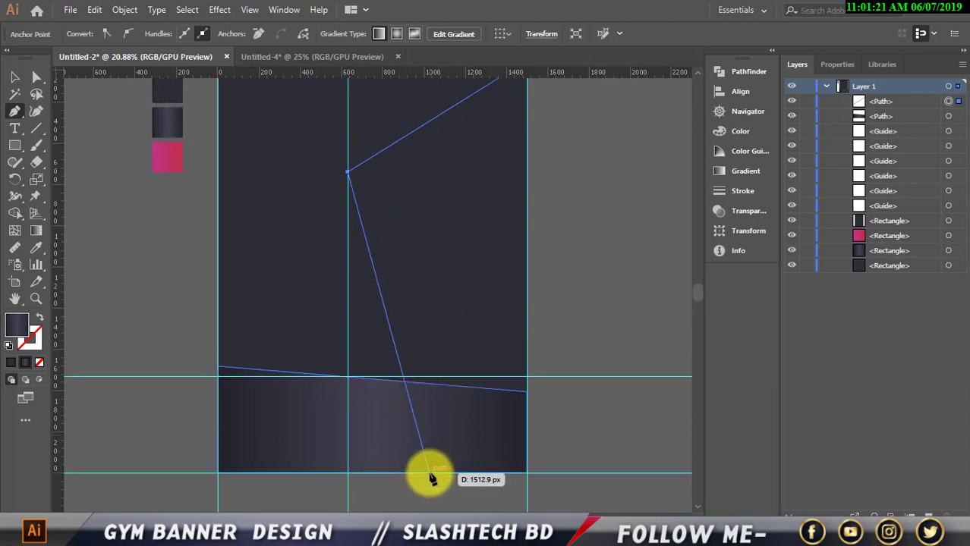
click(429, 473)
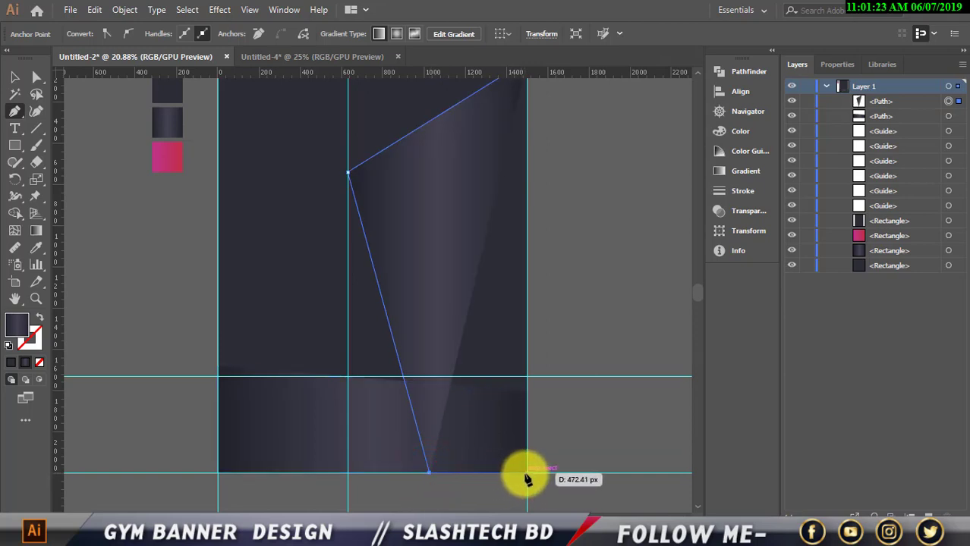
click(528, 473)
scroll(526, 465, up, 6)
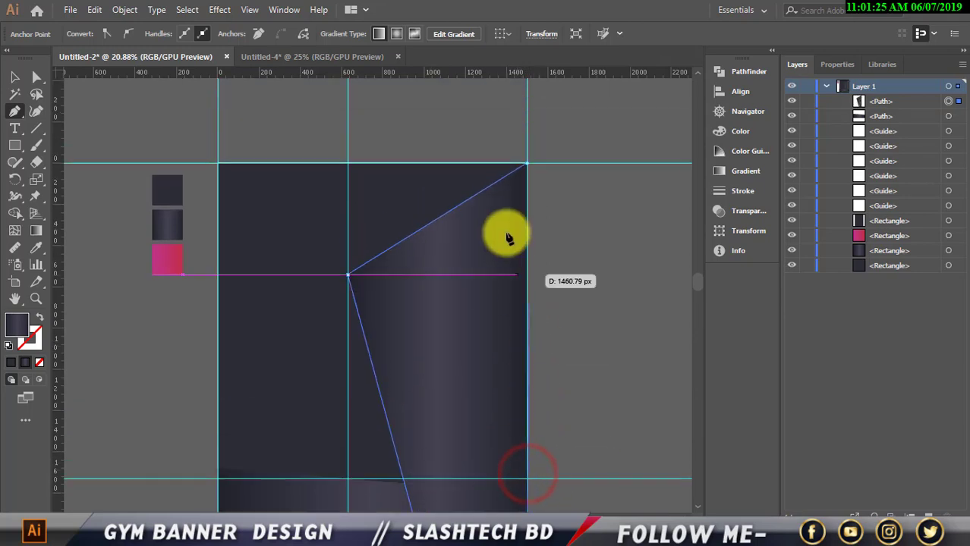
click(527, 164)
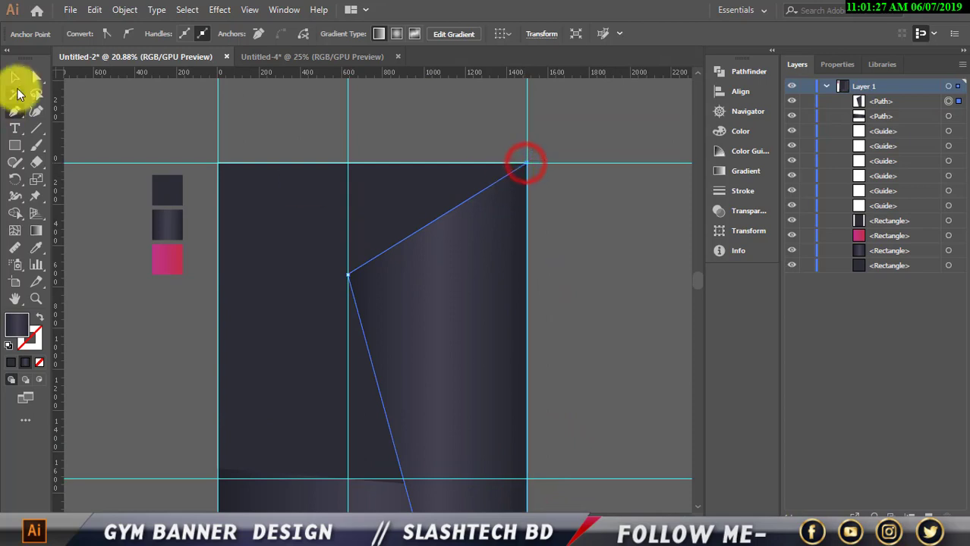
Step: Fill the new angled shape with the pink-red gradient sampled from the lowest sample square
click(14, 77)
click(36, 249)
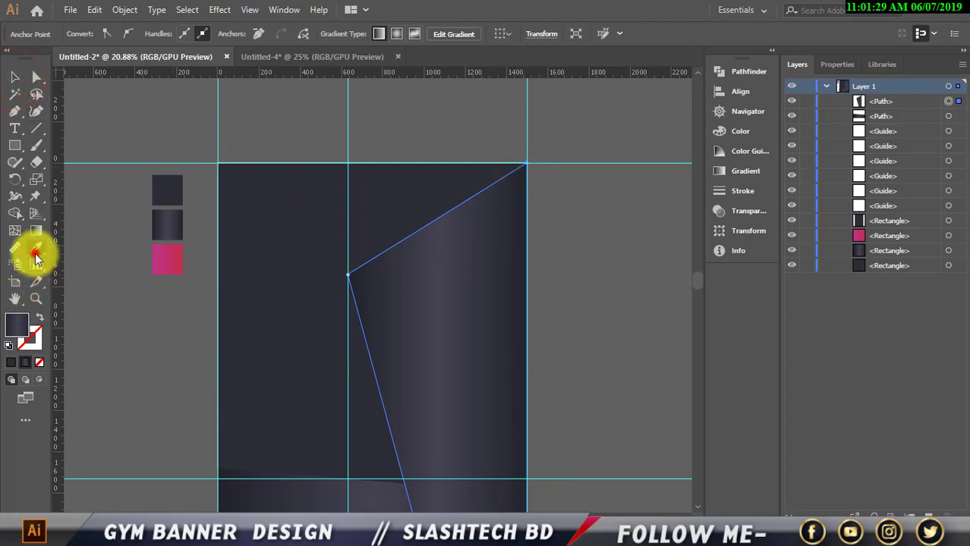
click(173, 266)
click(14, 77)
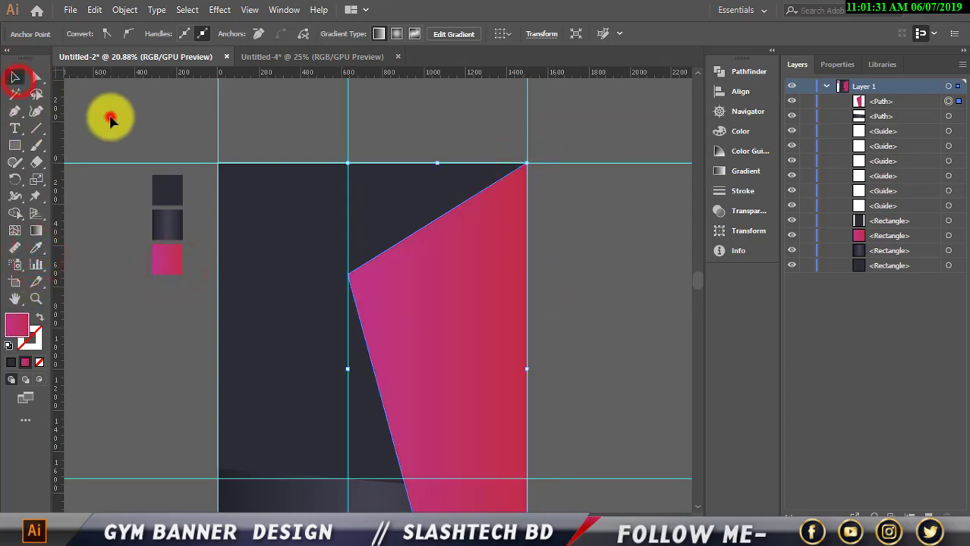
click(109, 114)
scroll(592, 372, down, 7)
scroll(592, 371, down, 2)
scroll(566, 339, up, 4)
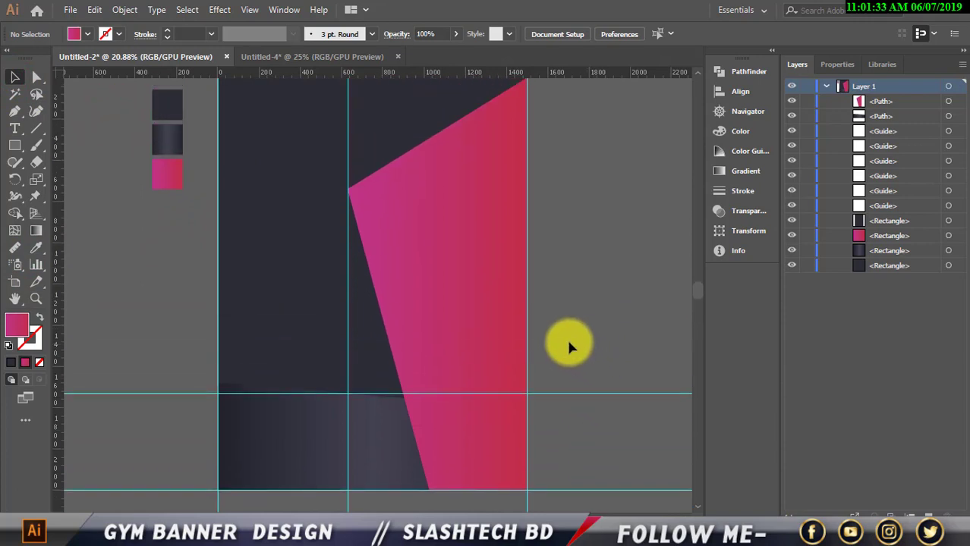
click(480, 264)
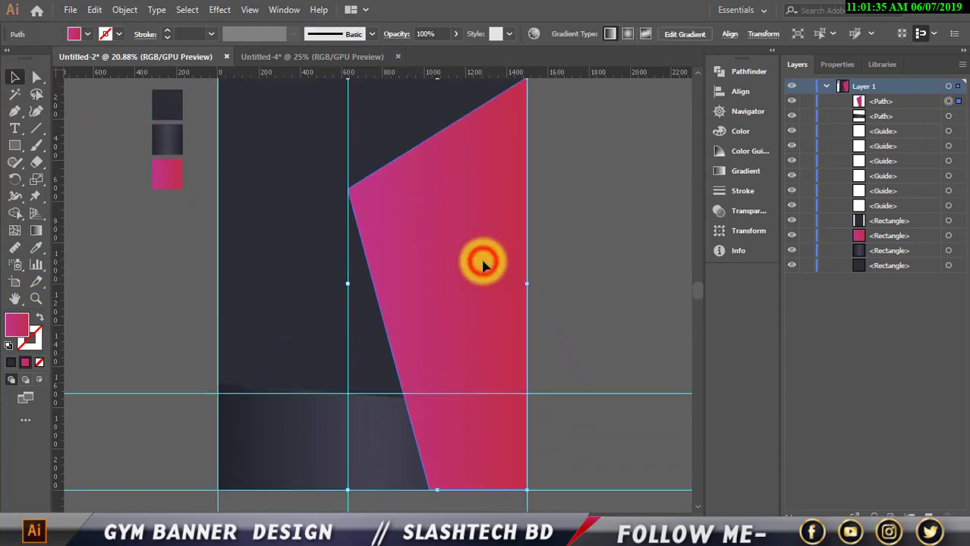
click(588, 260)
scroll(545, 316, up, 2)
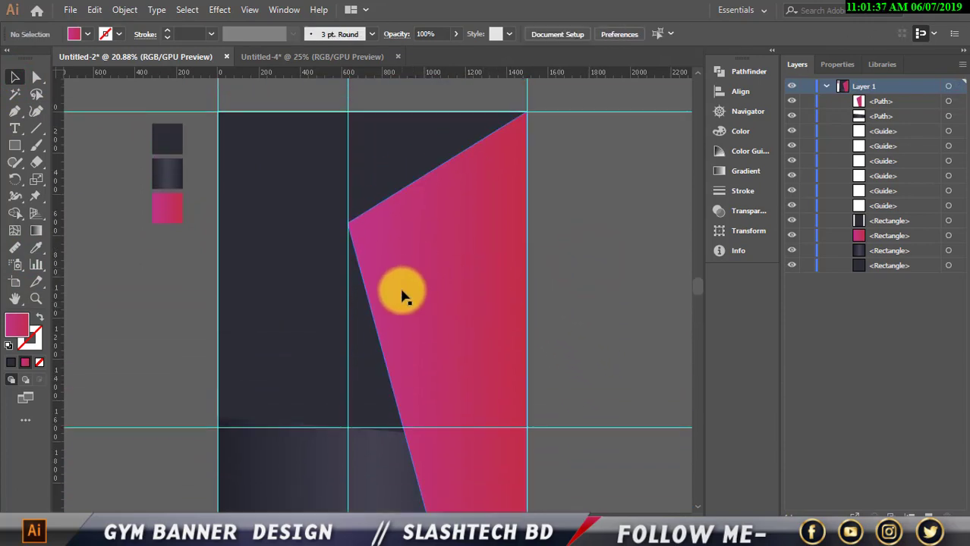
scroll(400, 292, down, 2)
scroll(400, 292, up, 1)
click(15, 110)
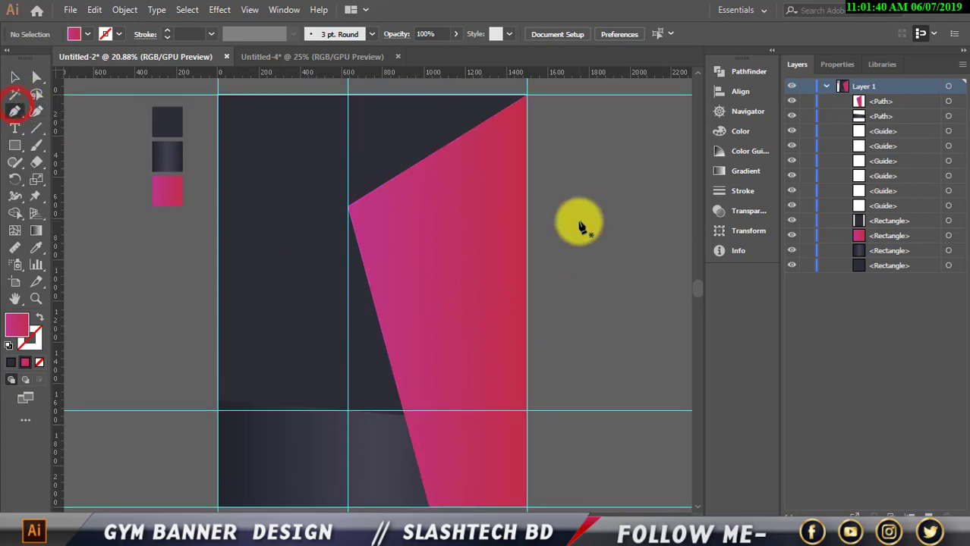
scroll(565, 205, up, 1)
click(519, 112)
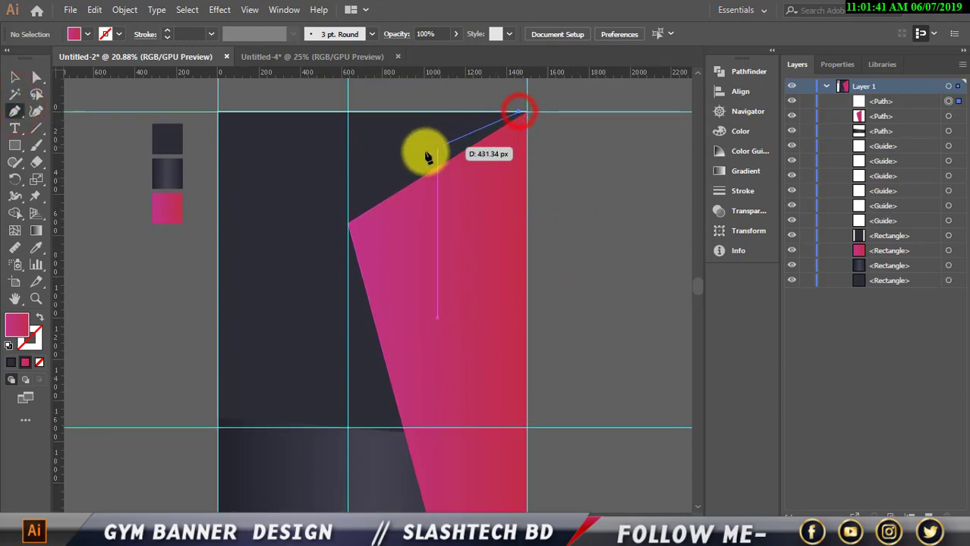
click(356, 216)
click(507, 113)
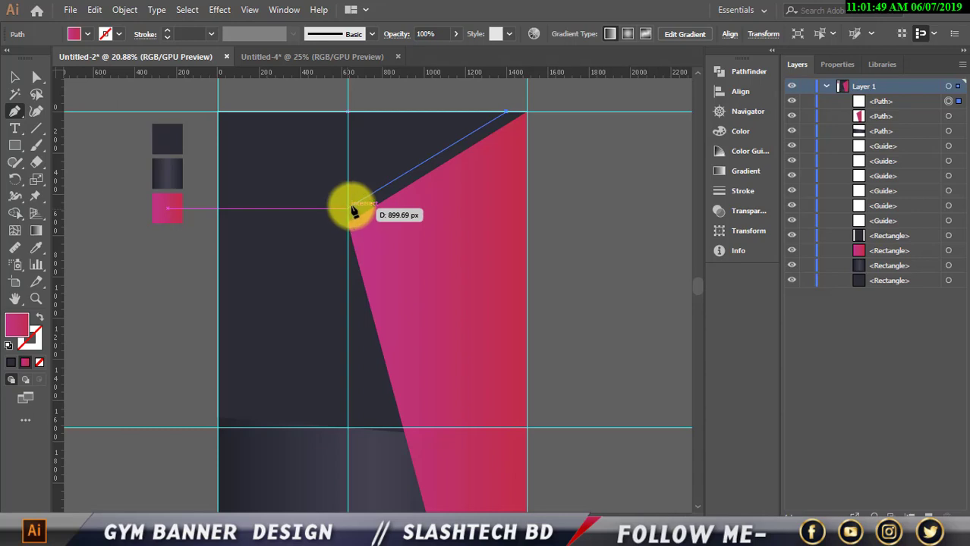
Step: Add a vertical guide at about 569 px and draw an open Pen path from the top edge through about 569, 526 px to 972, 2000 px
click(65, 132)
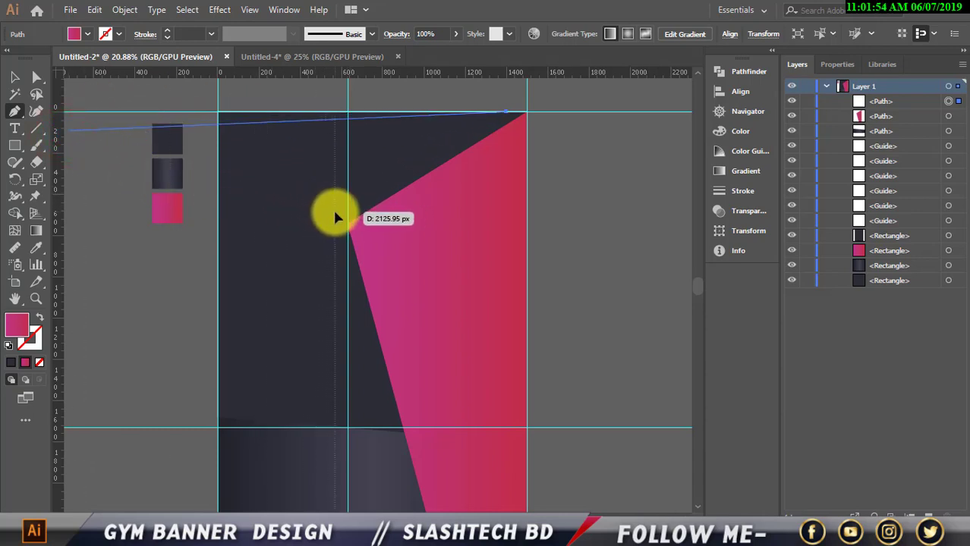
drag(334, 213, 334, 213)
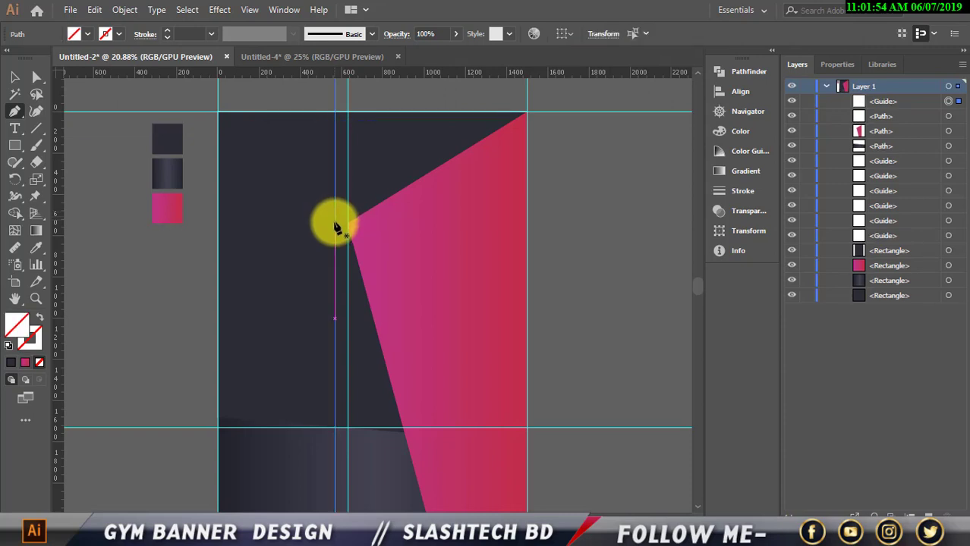
click(510, 113)
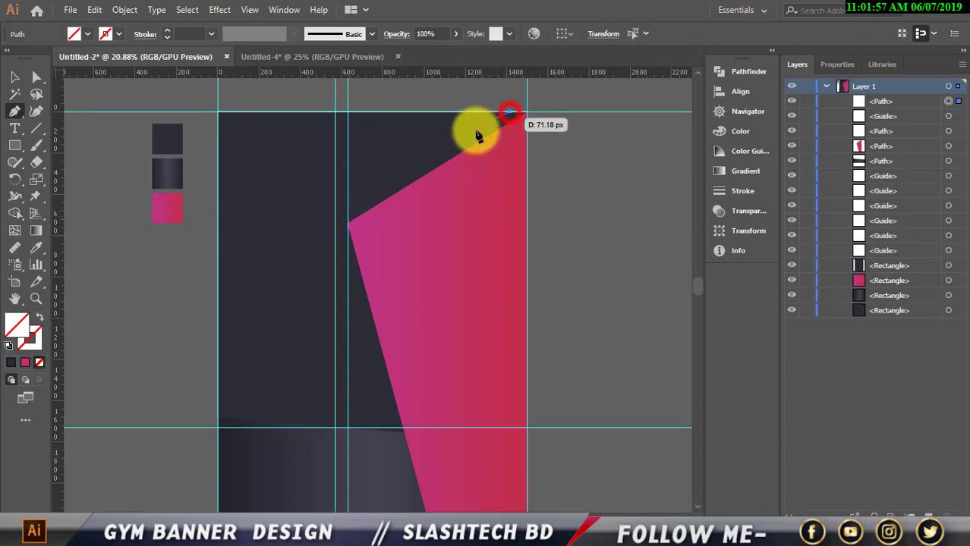
click(334, 225)
scroll(379, 314, down, 3)
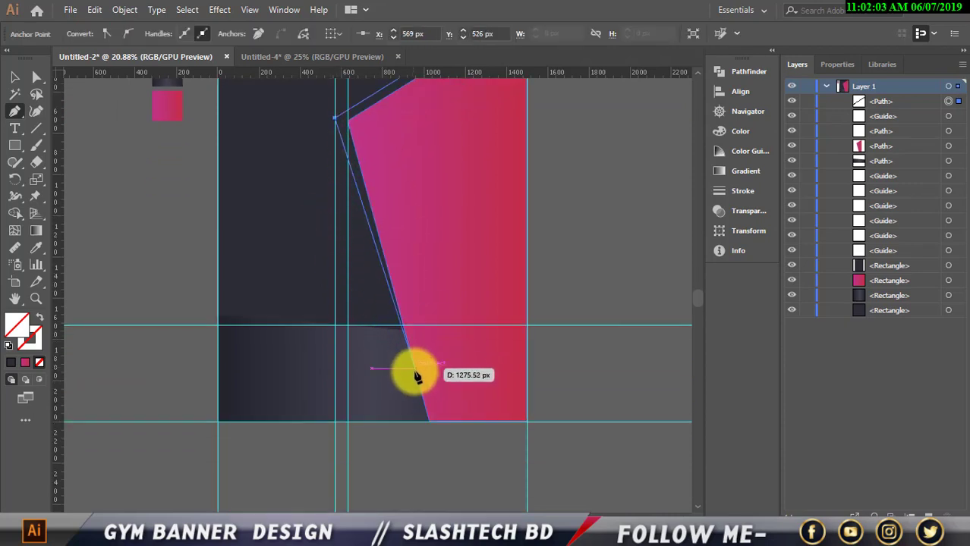
click(418, 422)
Step: Apply the pink-red sample gradient to the open path and swap it from fill to stroke
scroll(405, 292, up, 2)
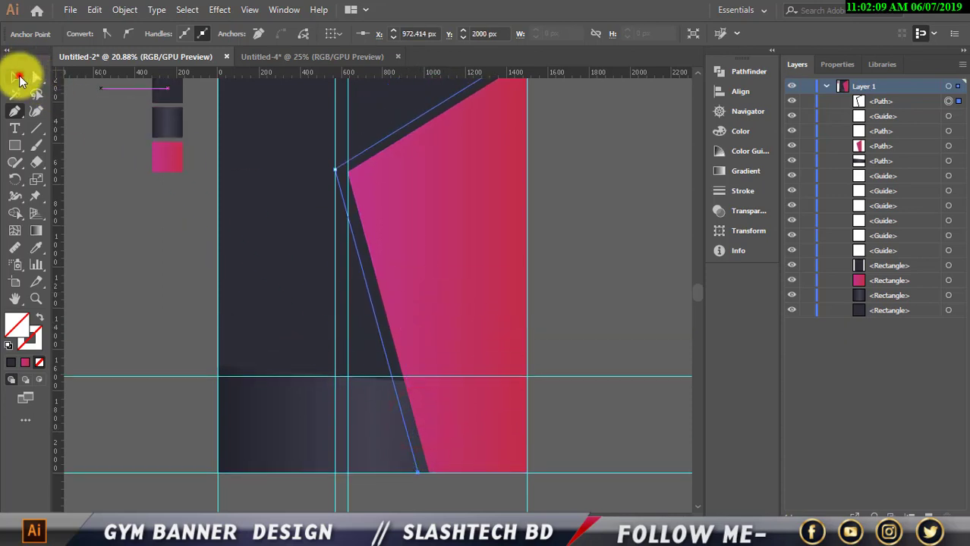
click(15, 77)
click(36, 248)
click(173, 157)
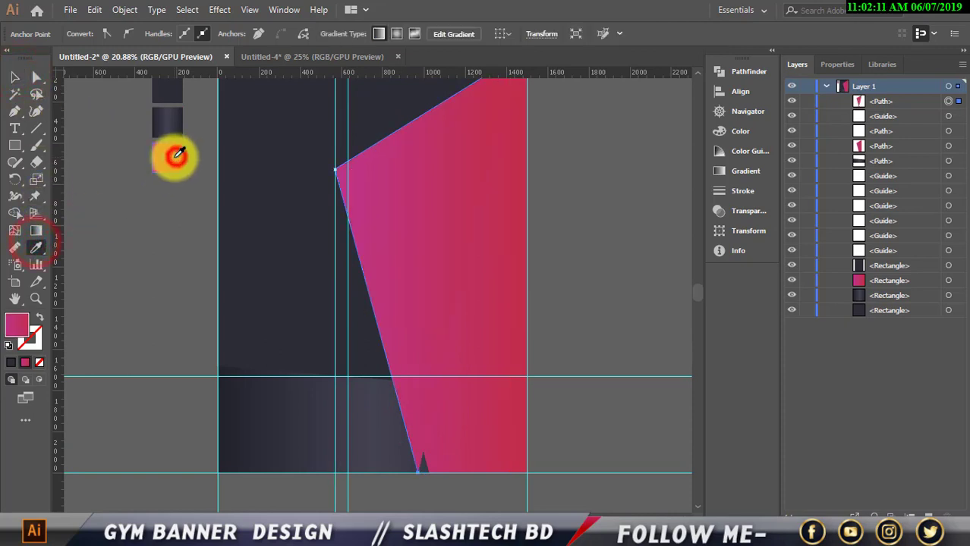
click(14, 76)
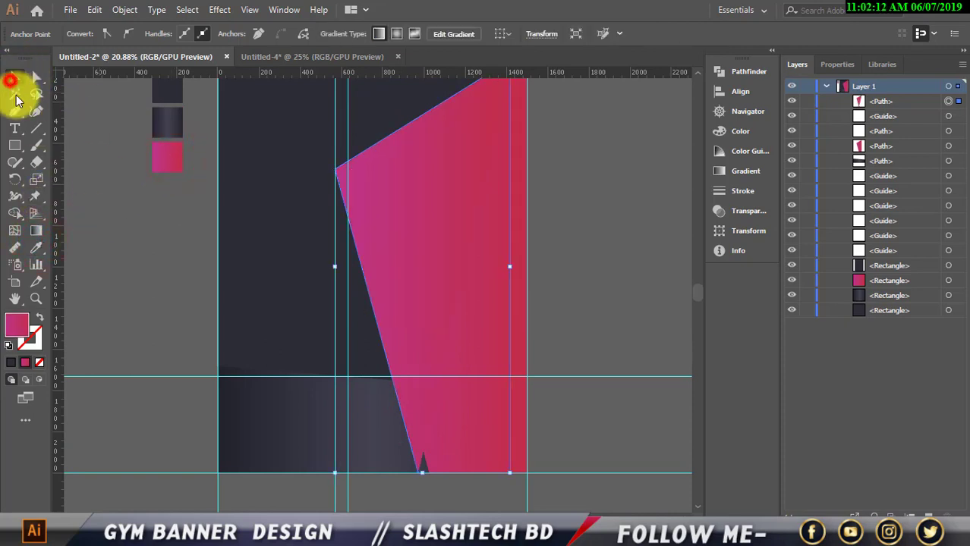
click(39, 320)
Step: Set the open path's stroke weight to 9 pt
scroll(140, 325, up, 3)
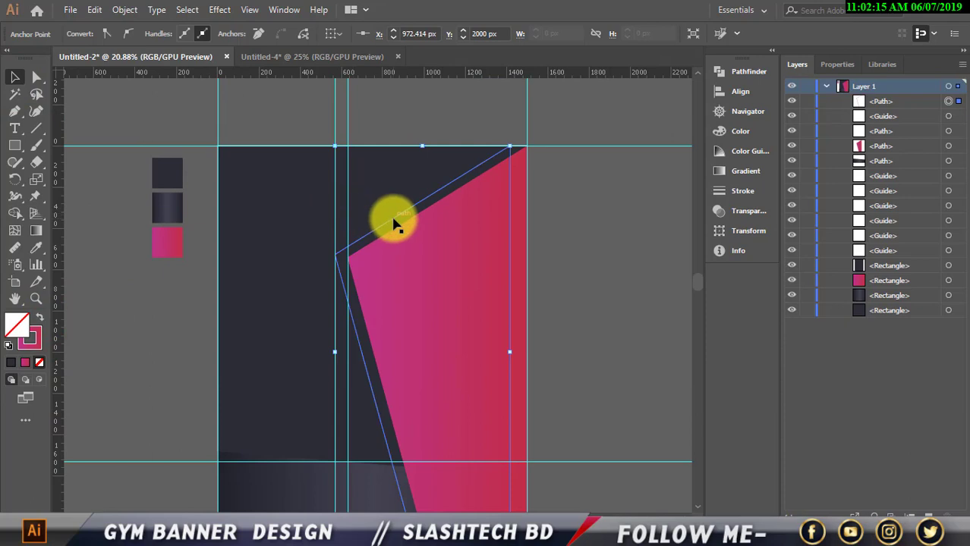
click(394, 223)
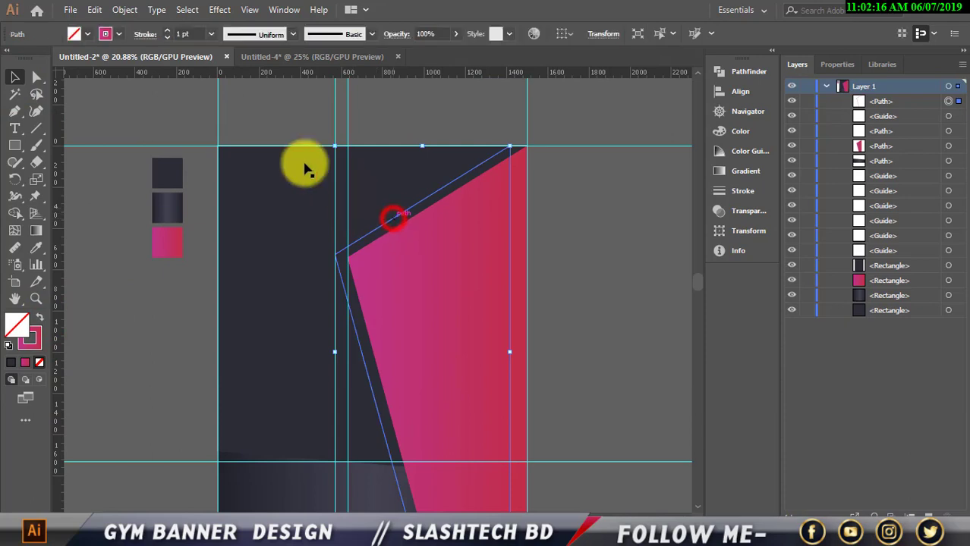
click(167, 32)
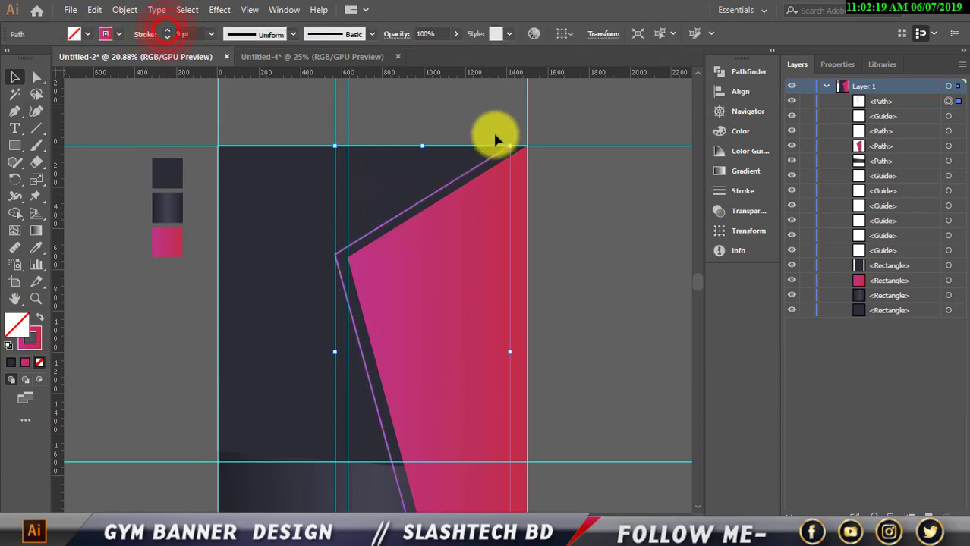
click(543, 129)
Step: Move the pink outline slightly to the right, closer to the pink-red shape
scroll(558, 198, down, 4)
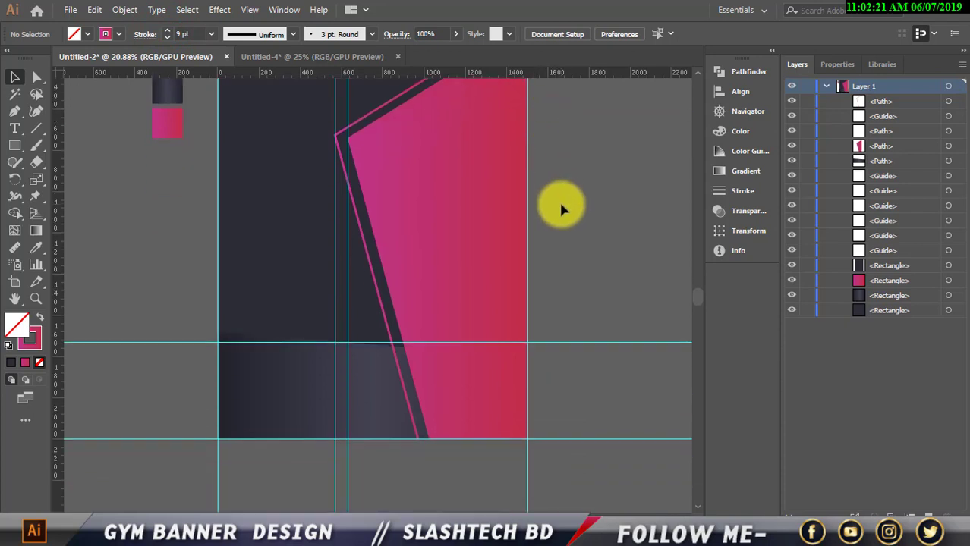
scroll(559, 203, up, 2)
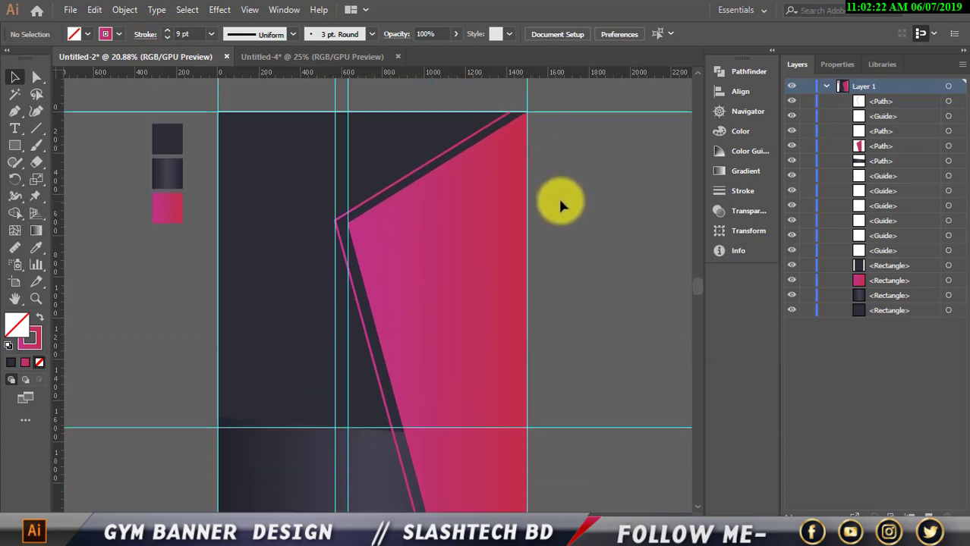
click(406, 182)
drag(405, 177, 408, 176)
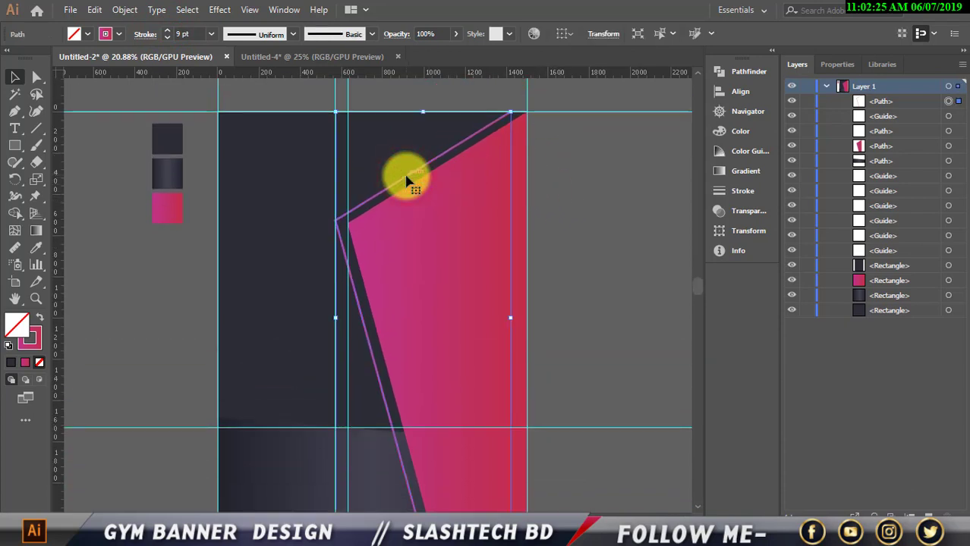
key(Right)
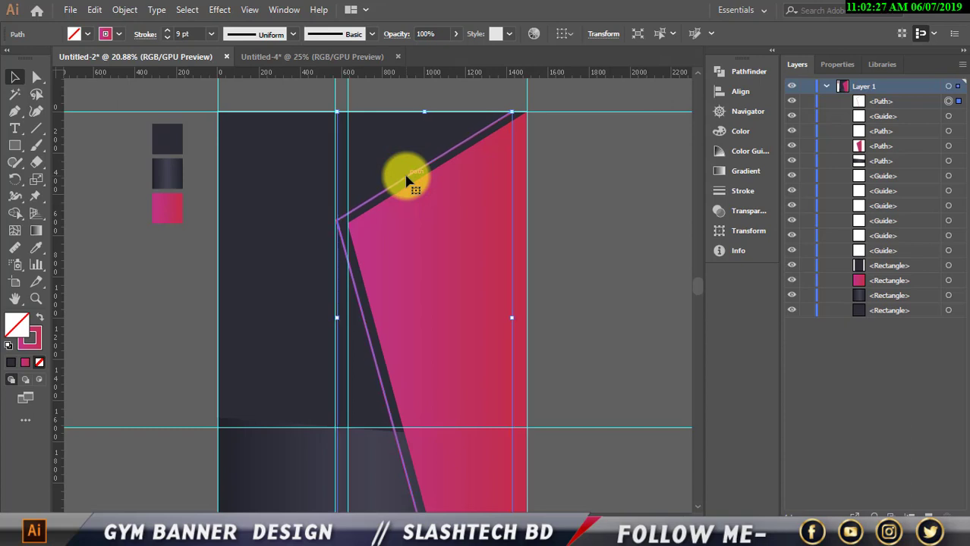
click(611, 234)
scroll(611, 230, down, 1)
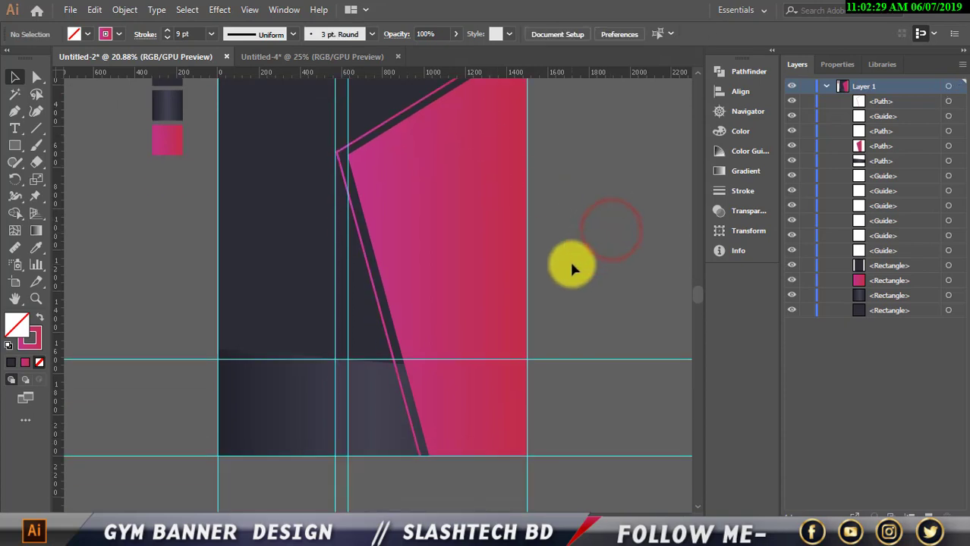
Step: Bring the dark gradient shape at the artboard's bottom to the front, over the pink-red shape and outline
right_click(266, 420)
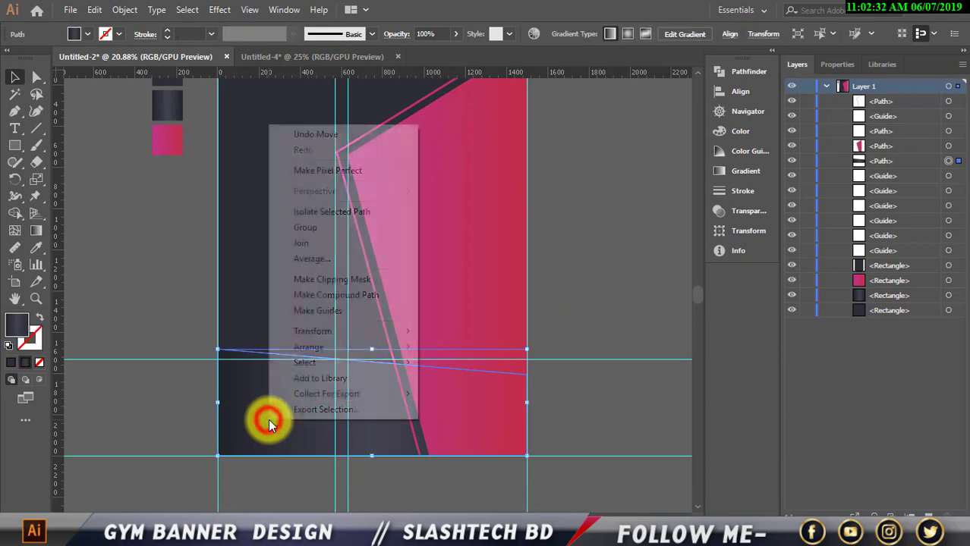
mouse_move(315, 348)
click(468, 354)
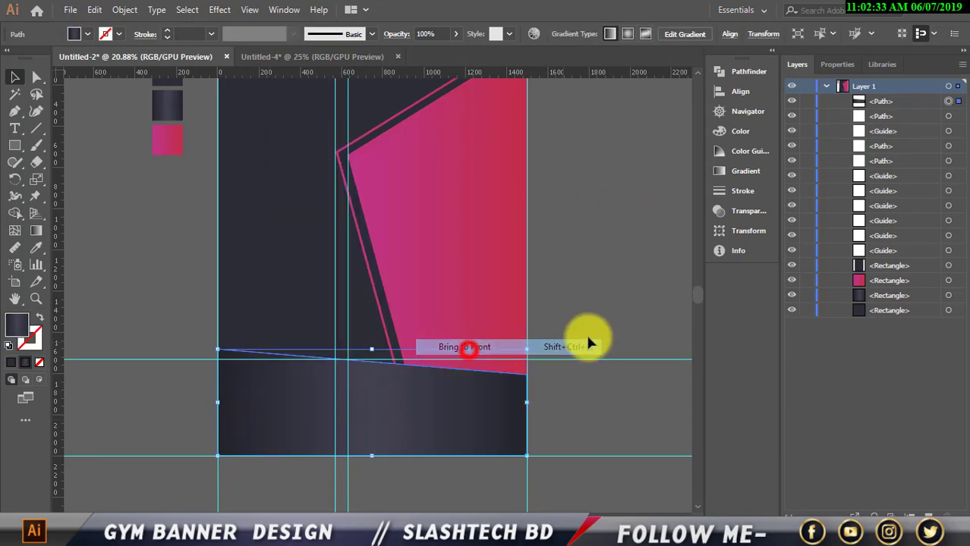
click(634, 318)
scroll(577, 314, up, 1)
scroll(380, 298, down, 1)
scroll(559, 281, up, 2)
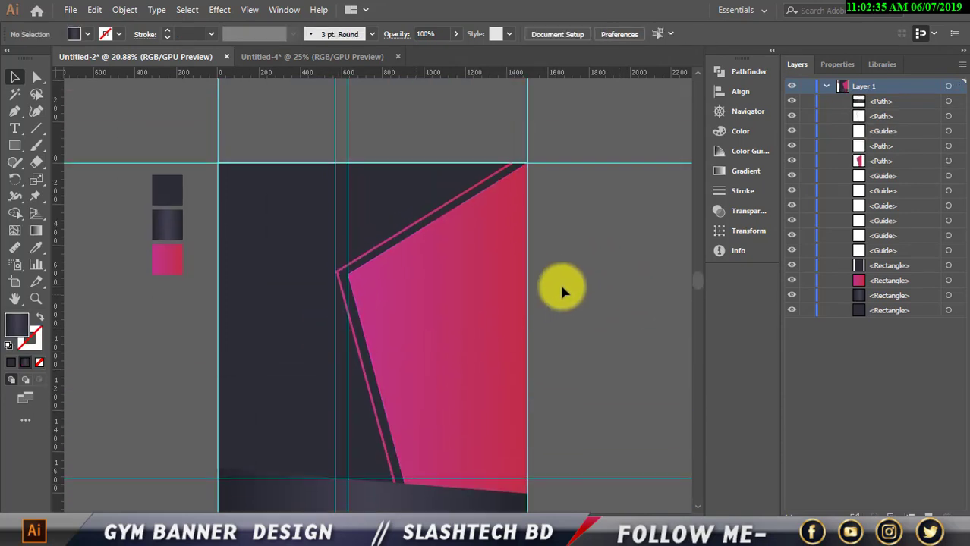
scroll(584, 268, down, 2)
scroll(588, 277, down, 1)
scroll(587, 274, up, 3)
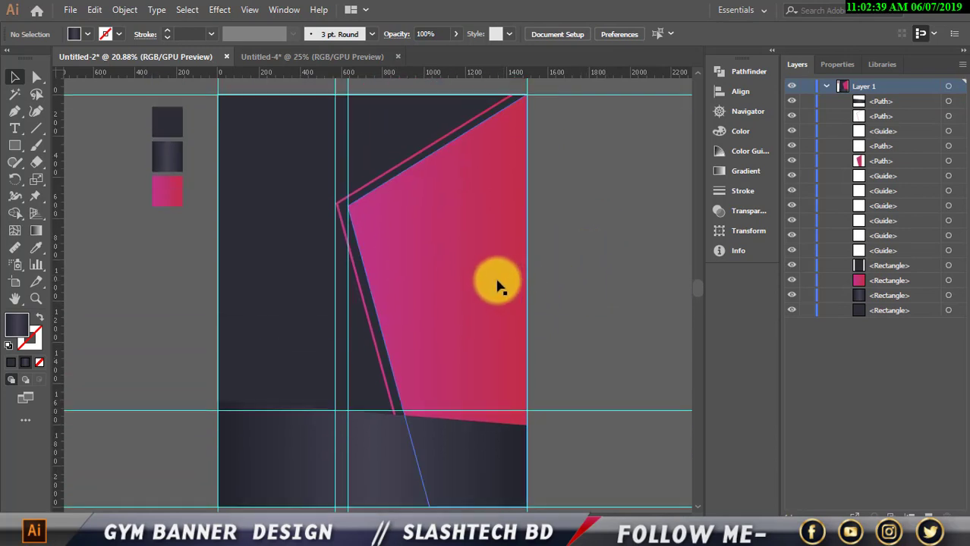
click(245, 190)
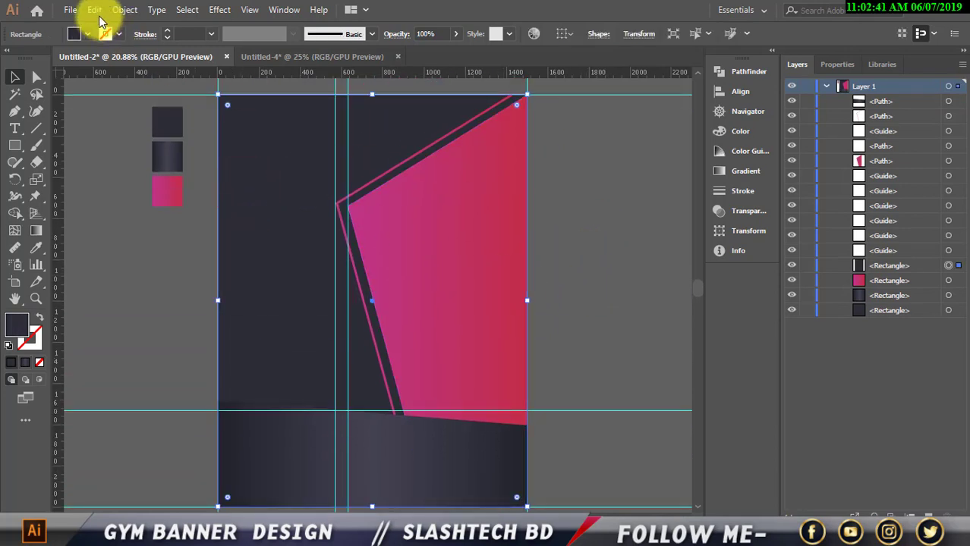
click(574, 183)
scroll(574, 186, down, 1)
scroll(574, 186, down, 1)
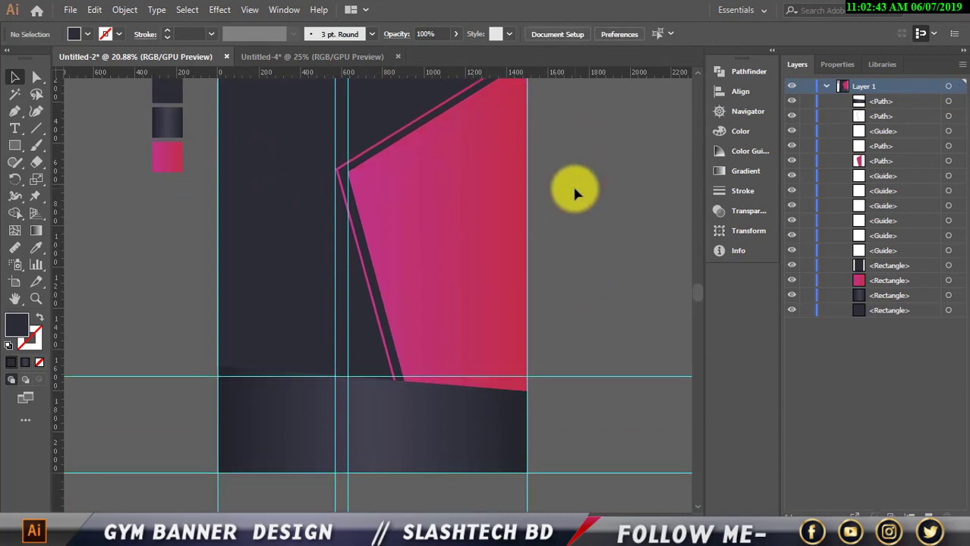
click(383, 444)
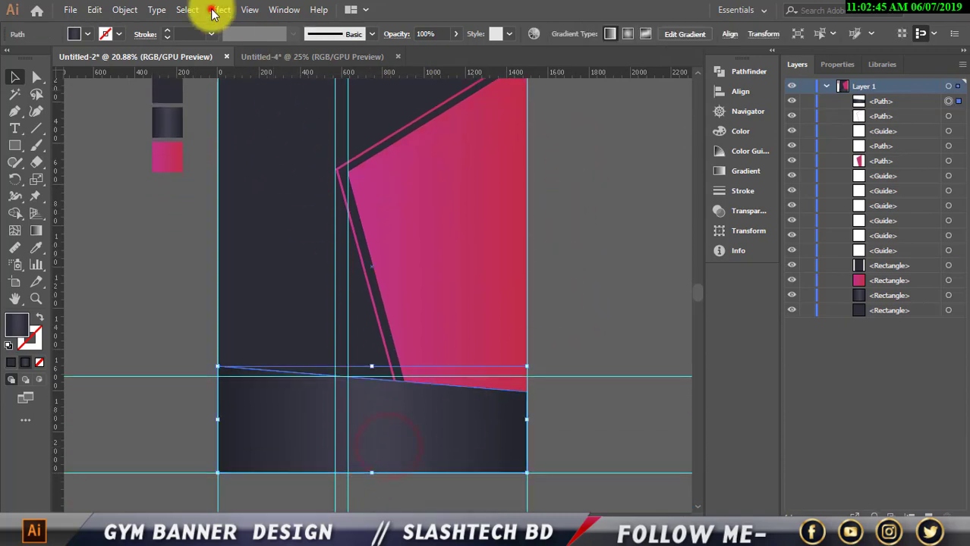
click(219, 10)
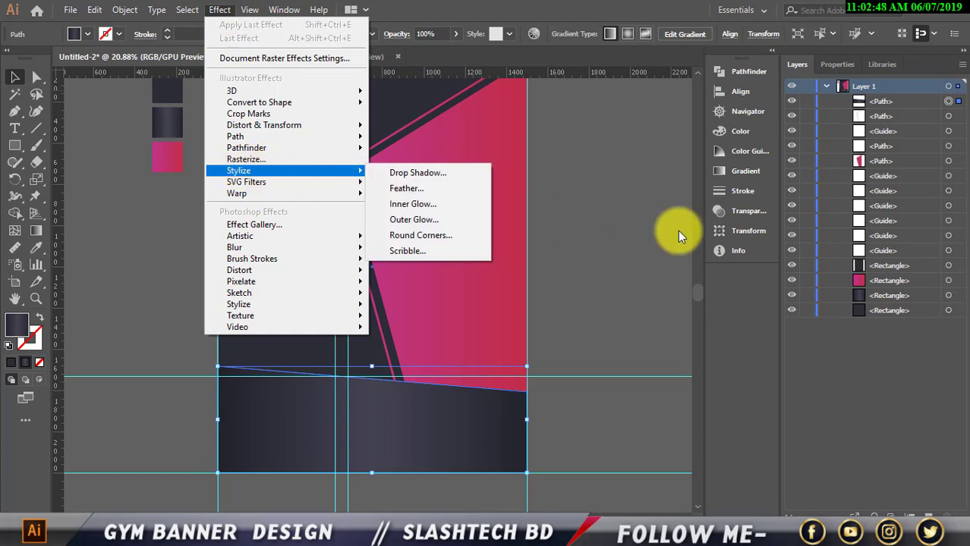
click(678, 231)
scroll(425, 245, up, 3)
click(297, 216)
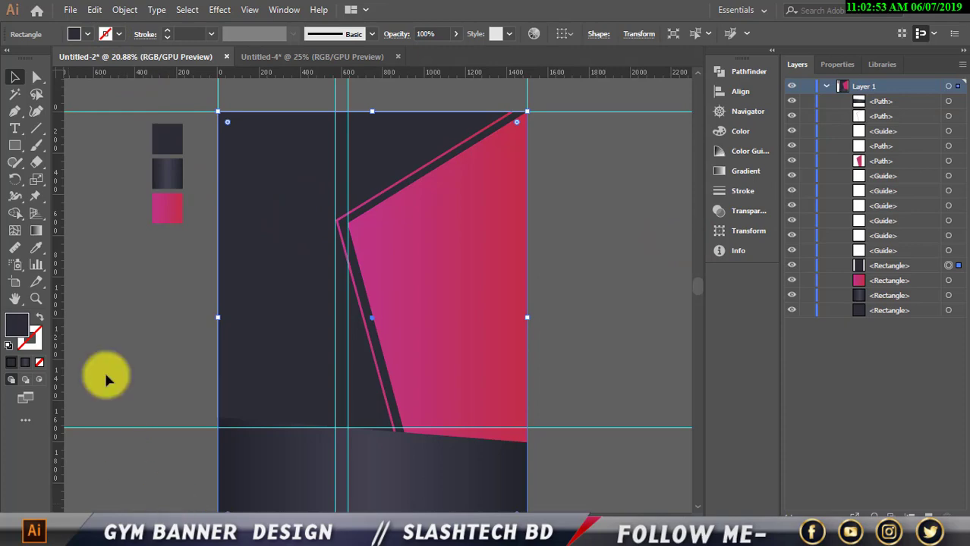
Step: Open the image file active-adult-athlete-1552102 from the Desktop
click(70, 10)
click(82, 57)
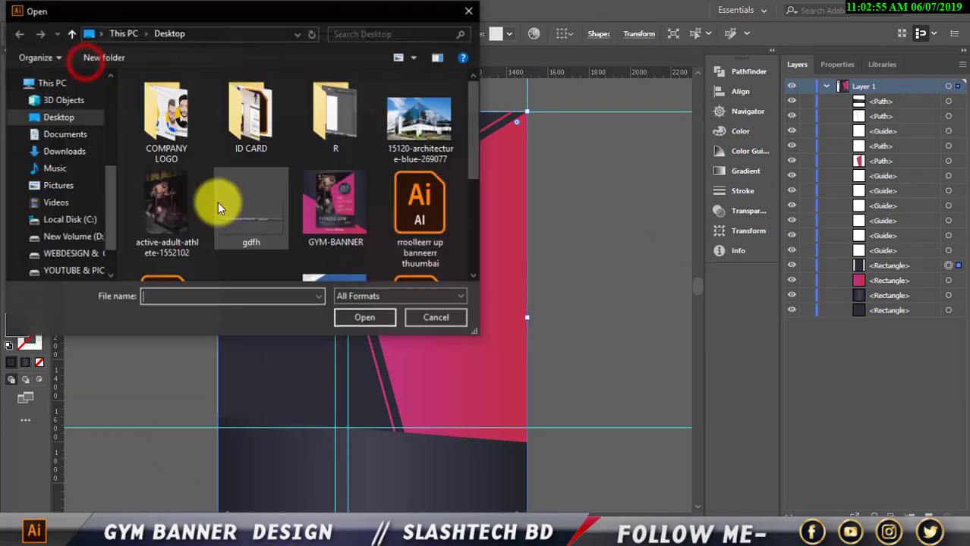
scroll(228, 198, down, 2)
scroll(205, 201, up, 2)
click(185, 196)
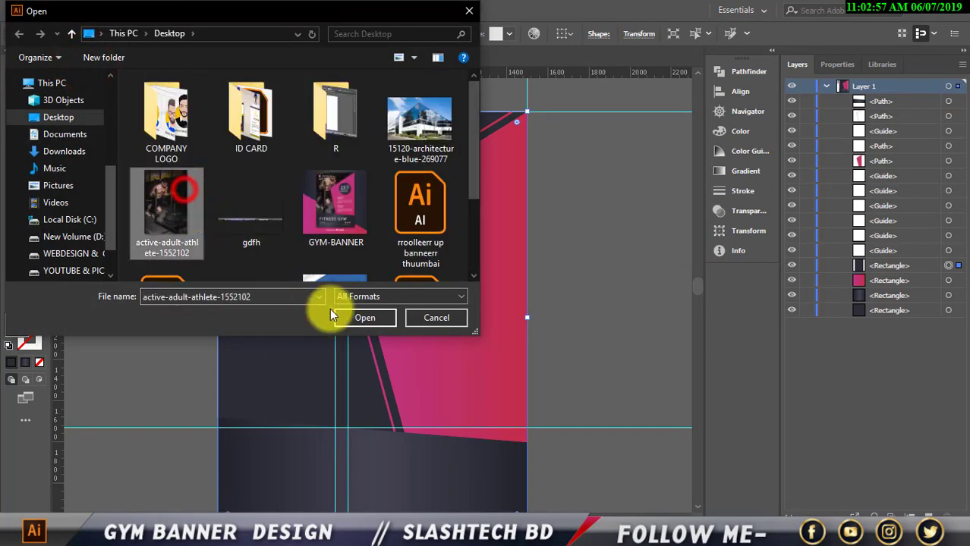
click(357, 318)
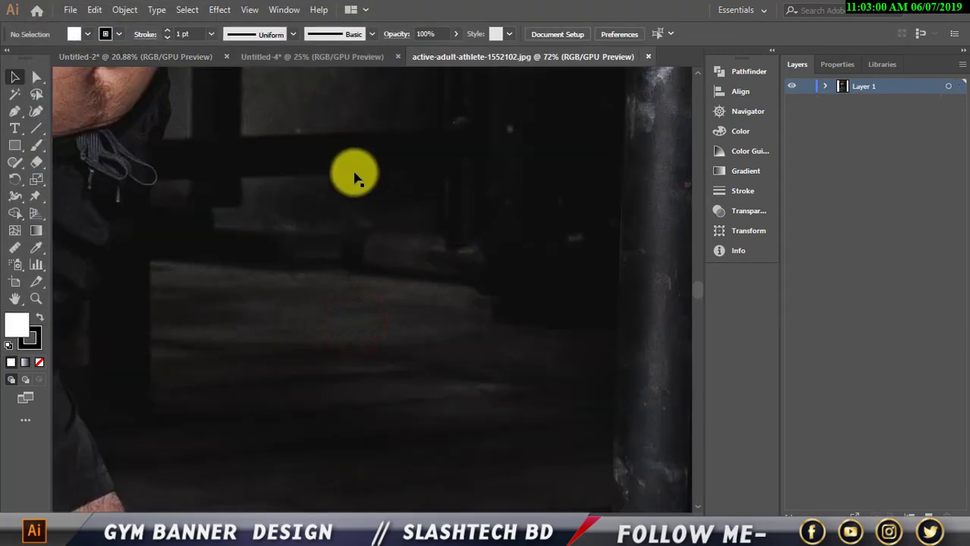
Step: Bring the athlete photo from its own document into the Untitled-2 banner document
scroll(355, 178, down, 7)
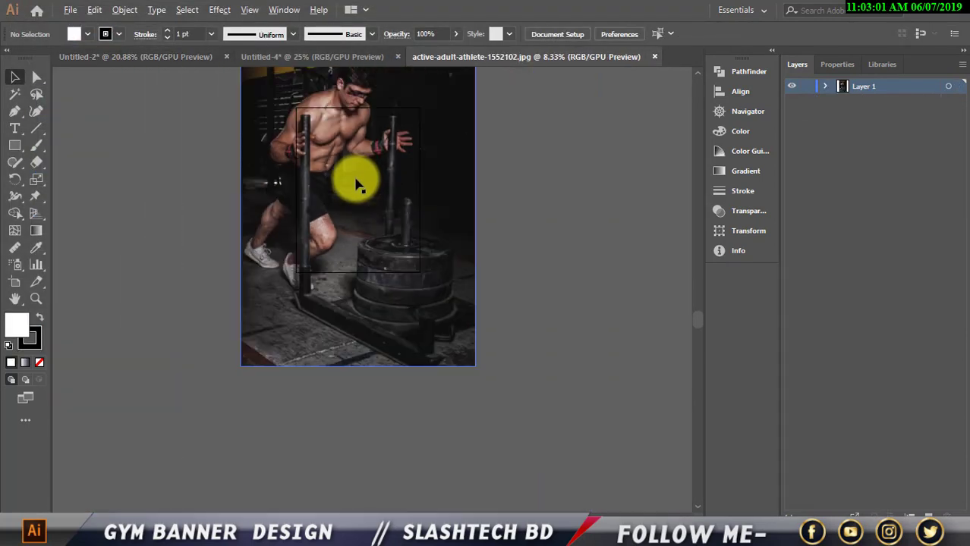
scroll(357, 189, up, 3)
scroll(396, 228, up, 2)
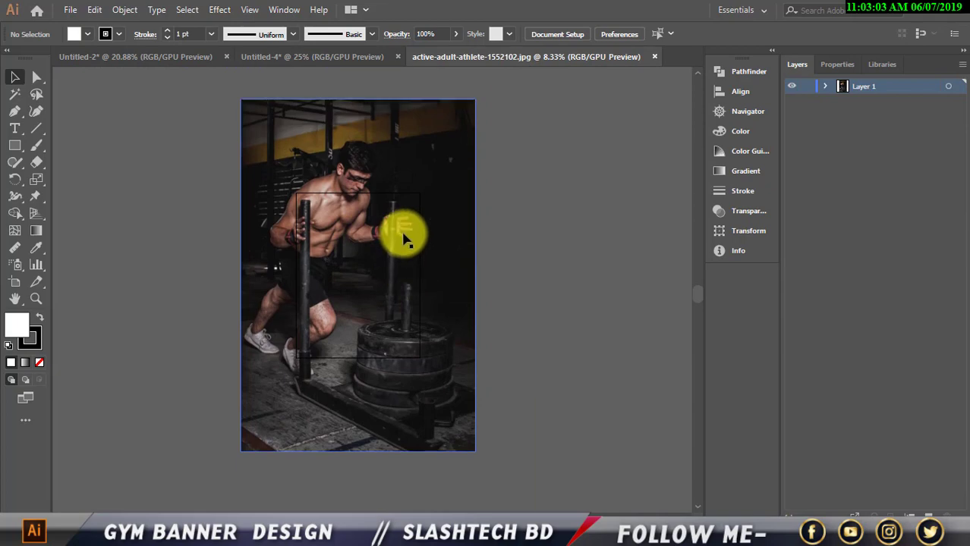
drag(404, 239, 407, 282)
scroll(488, 307, down, 2)
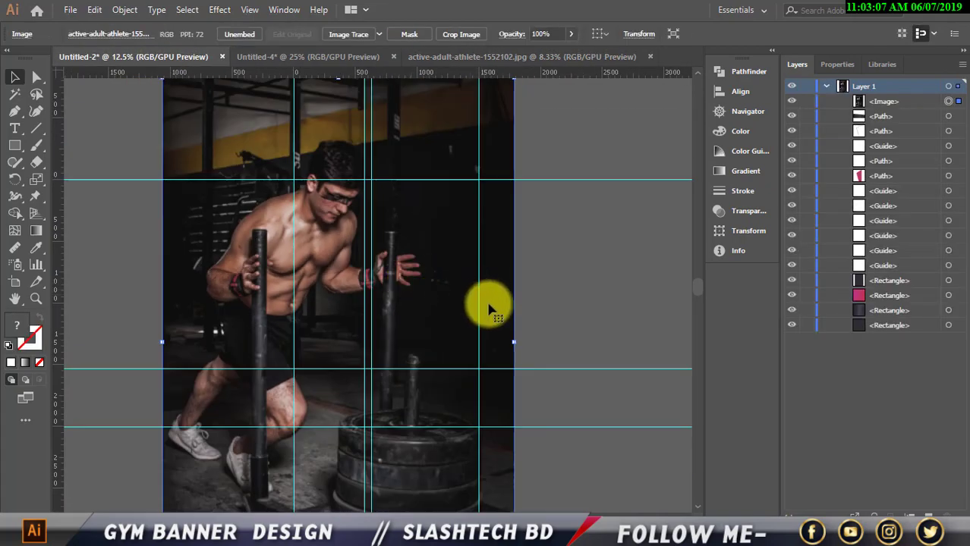
Step: Scale the athlete photo down proportionally and place it over the lower right part of the artboard
drag(513, 341, 405, 315)
drag(361, 342, 393, 299)
scroll(386, 308, up, 1)
drag(386, 309, 431, 336)
Step: Duplicate the dark background rectangle in place and bring the copy to the front, above the athlete photo
click(322, 178)
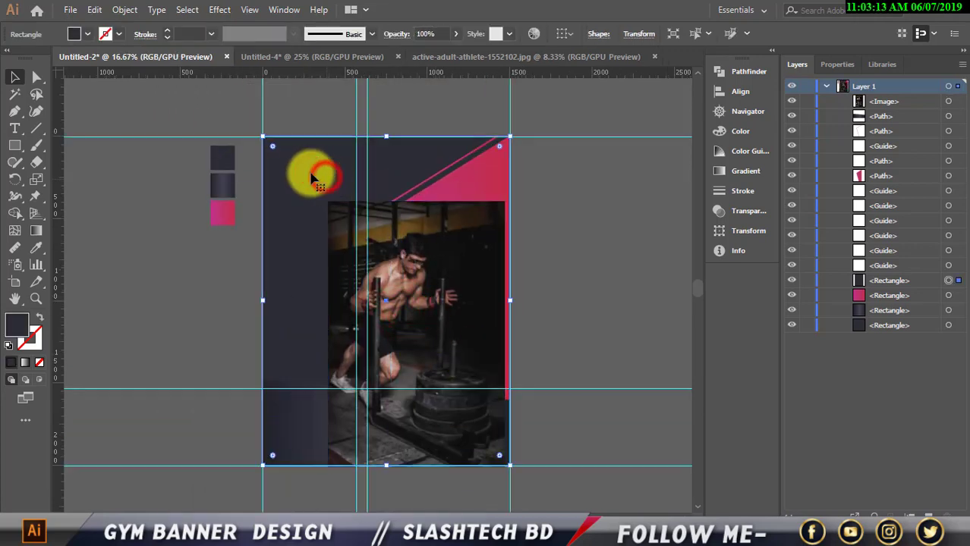
click(94, 9)
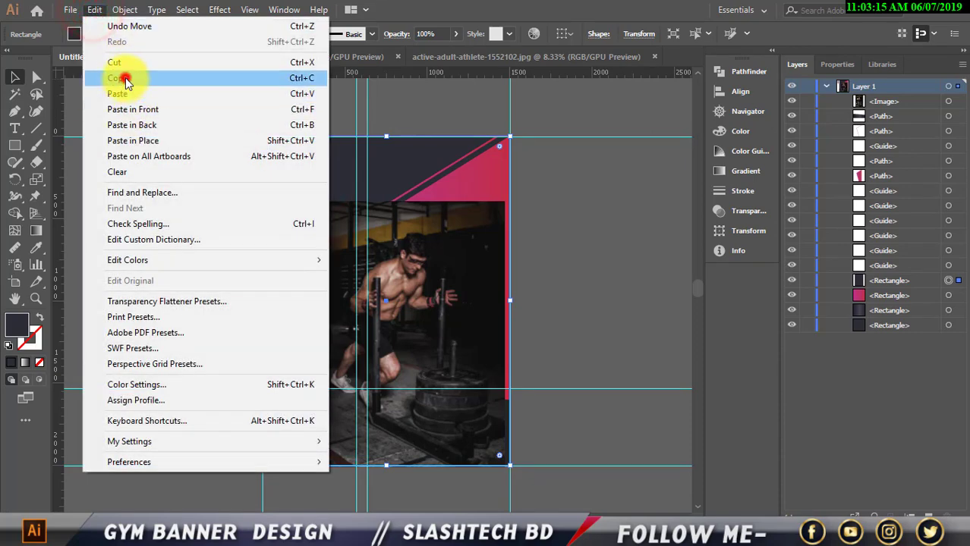
click(125, 78)
click(95, 9)
click(136, 113)
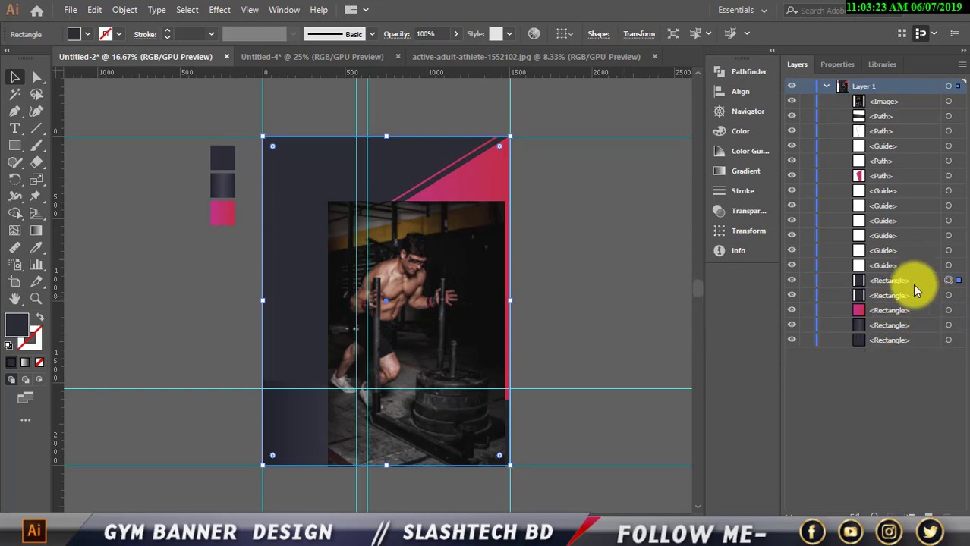
right_click(380, 177)
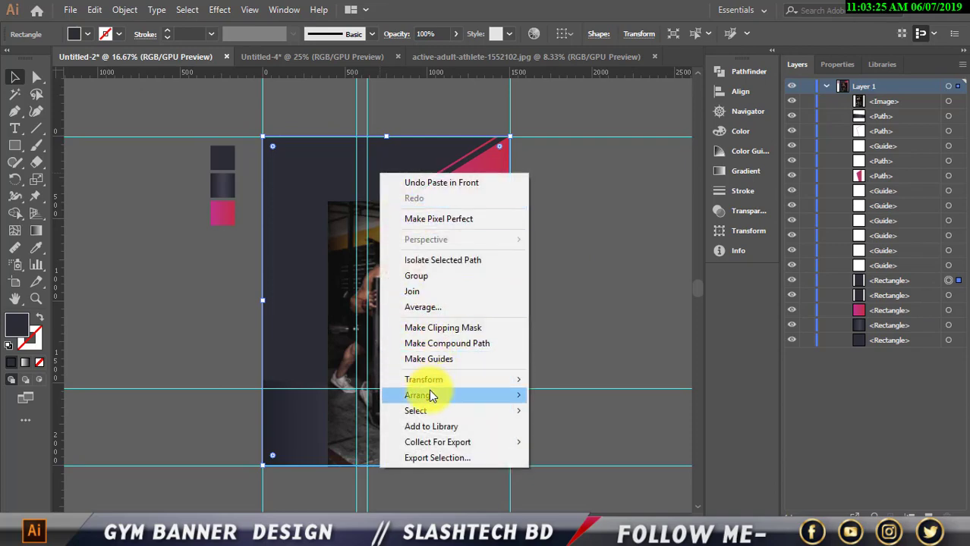
mouse_move(428, 395)
click(607, 391)
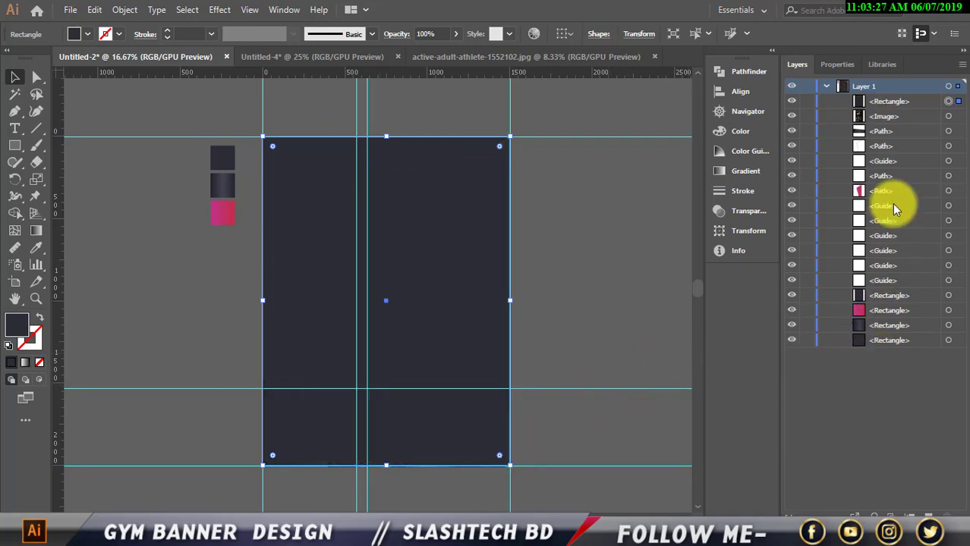
Step: Make a clipping mask from the copied rectangle and the athlete photo
shift+click(948, 116)
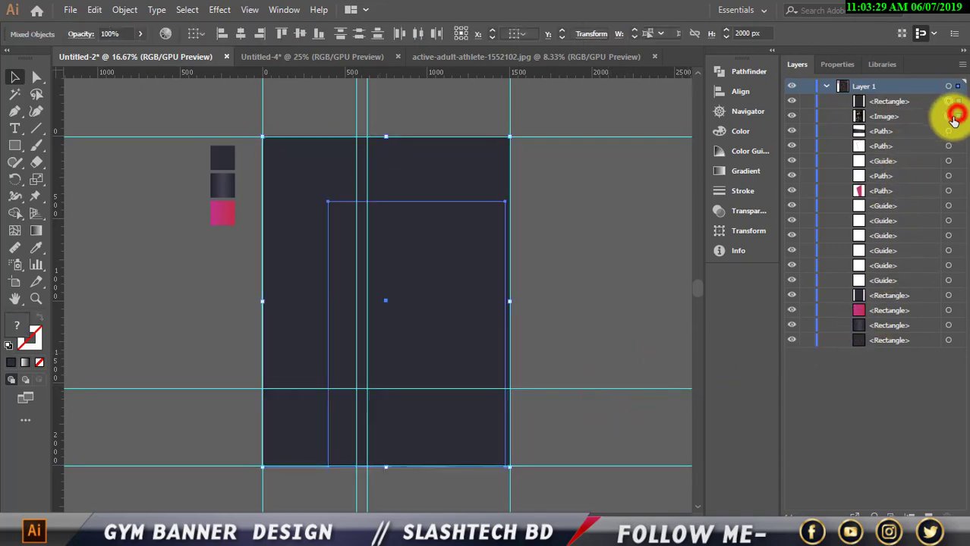
right_click(372, 258)
click(434, 359)
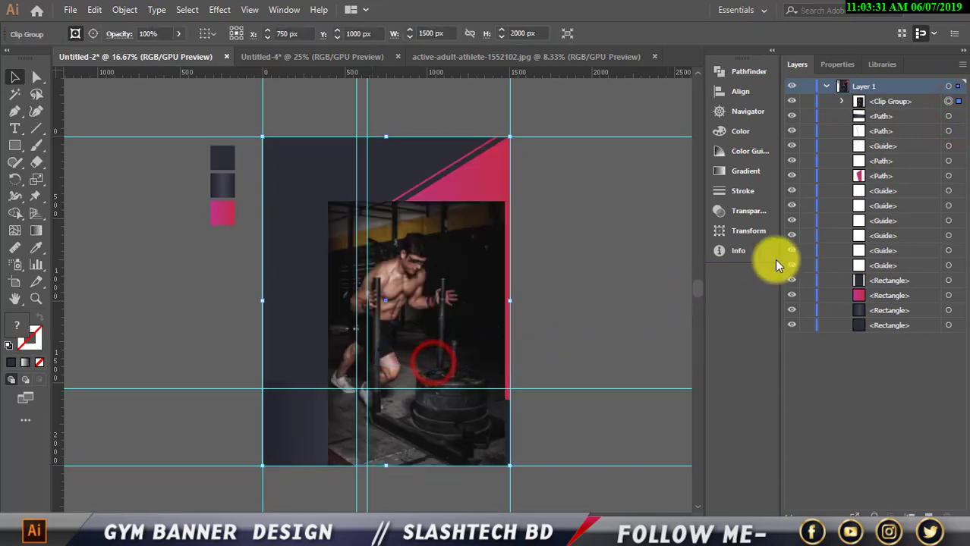
Step: Move the photo inside the clip group to the artboard's upper left and enlarge it slightly
click(839, 102)
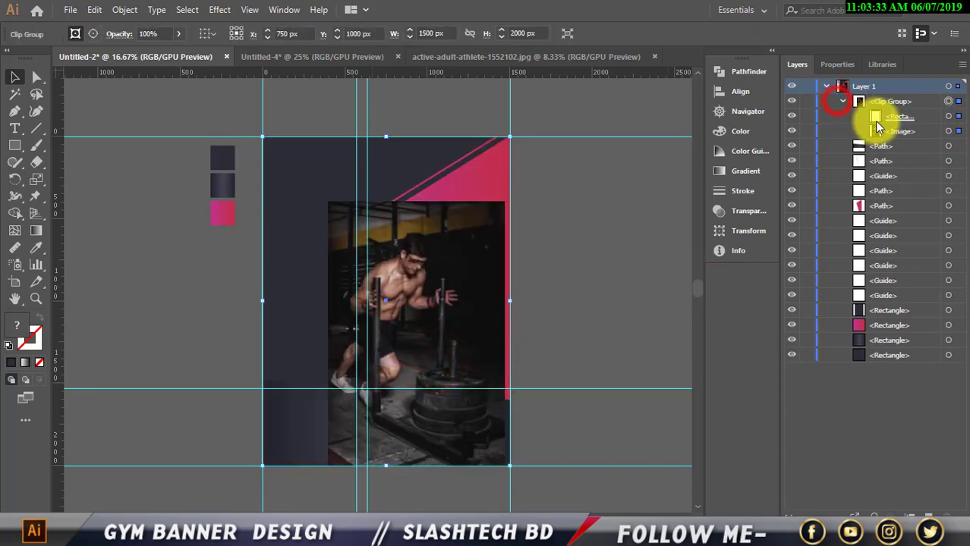
click(959, 131)
drag(466, 283, 374, 214)
drag(410, 398, 436, 430)
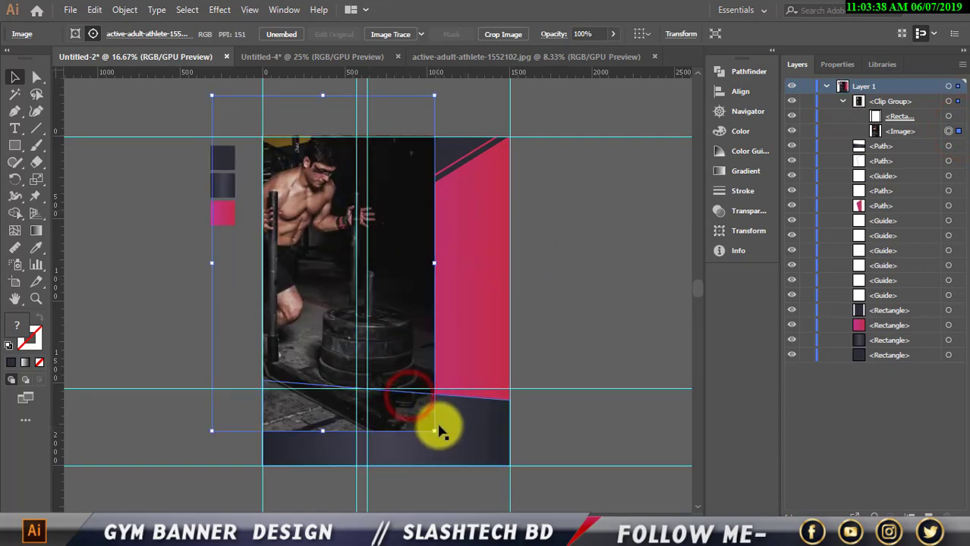
click(620, 326)
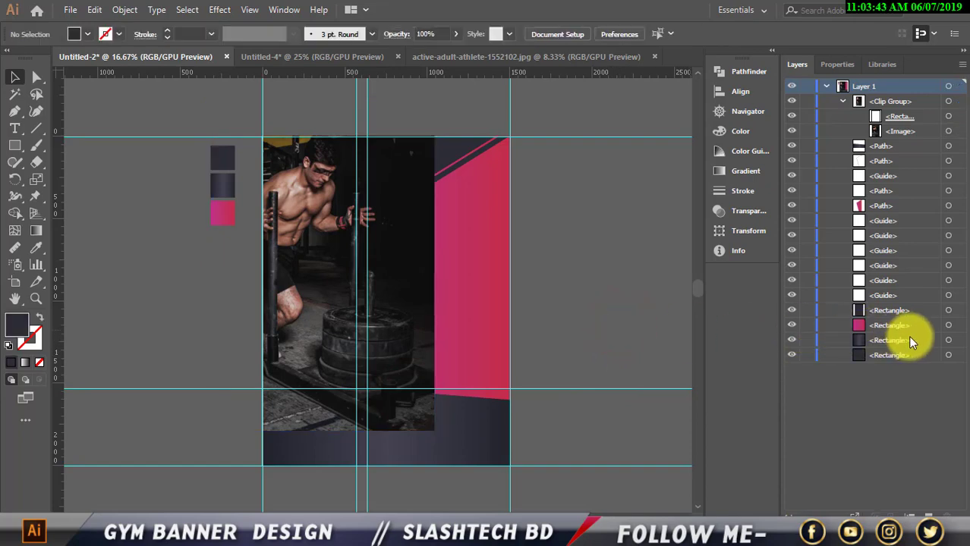
Step: Reorder the clip group to sit directly above the full-size dark background rectangle, behind the slanted shapes
click(961, 341)
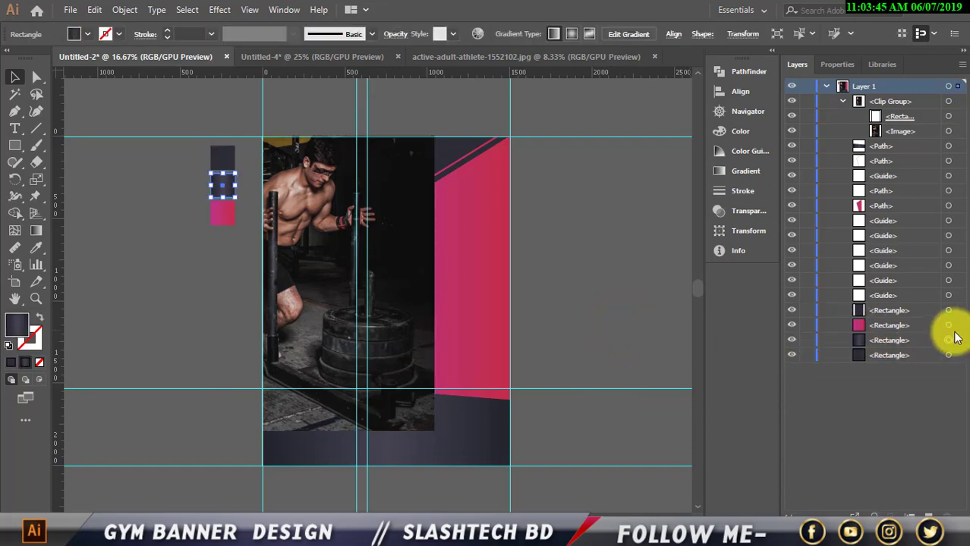
click(959, 311)
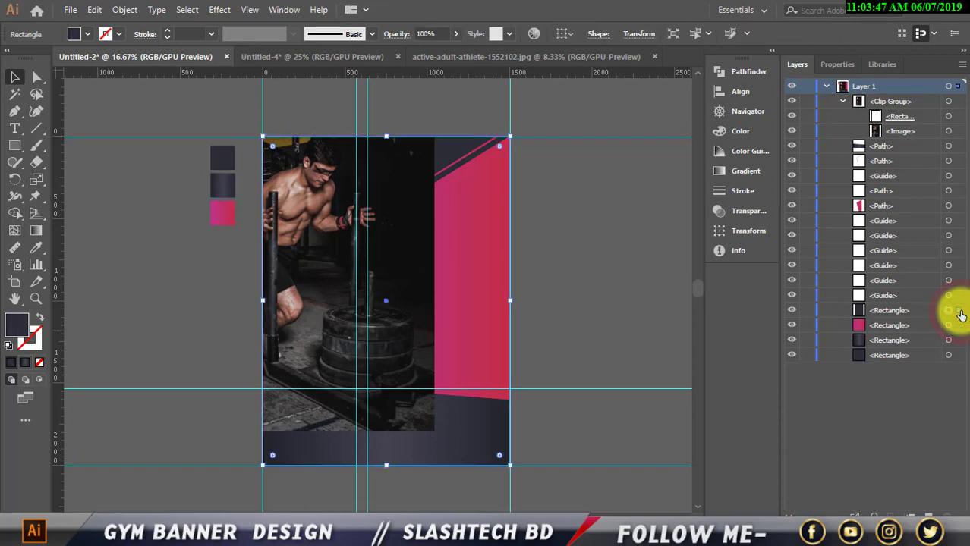
click(842, 101)
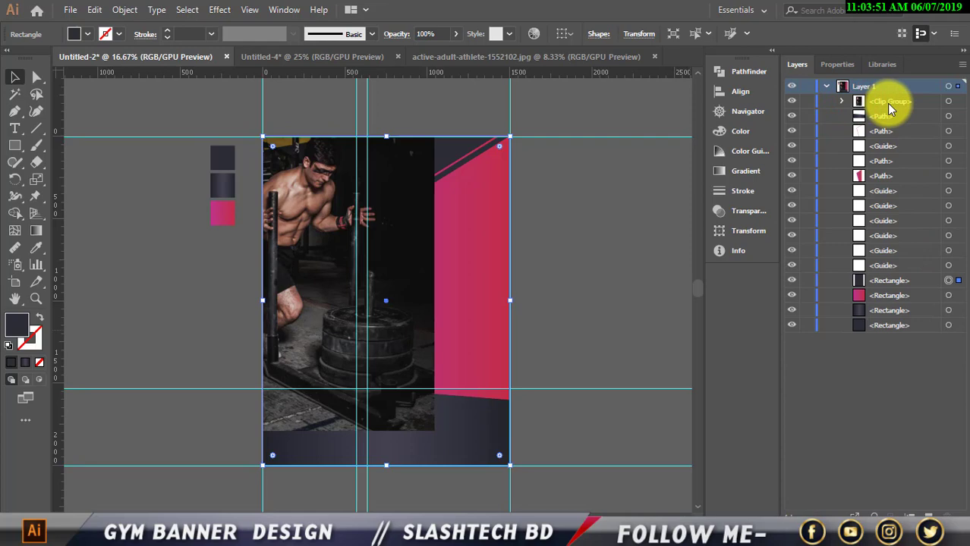
drag(887, 103, 914, 277)
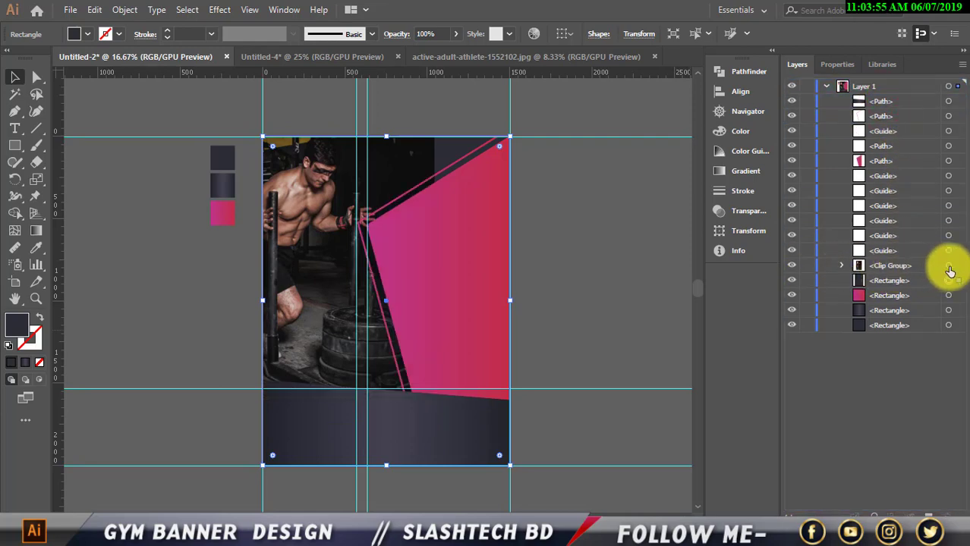
Step: Enlarge and reposition the photo inside the clip group so the athlete fills the area left of the pink outline
click(842, 265)
click(948, 296)
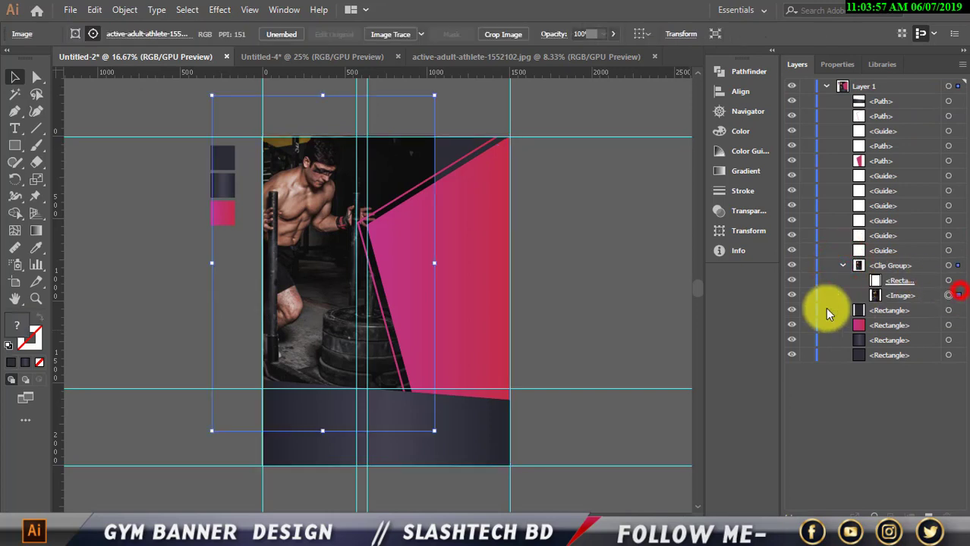
drag(436, 262, 333, 280)
drag(334, 280, 340, 307)
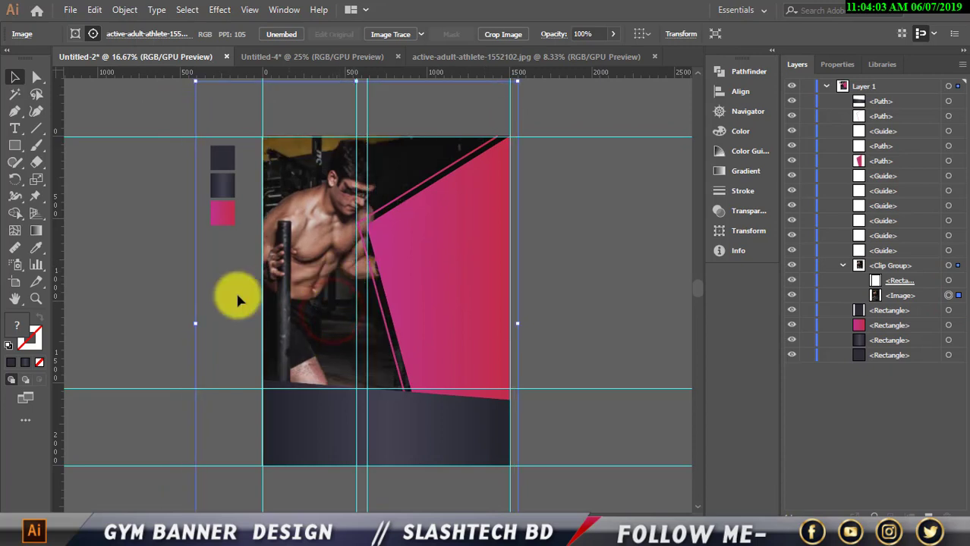
drag(196, 323, 222, 322)
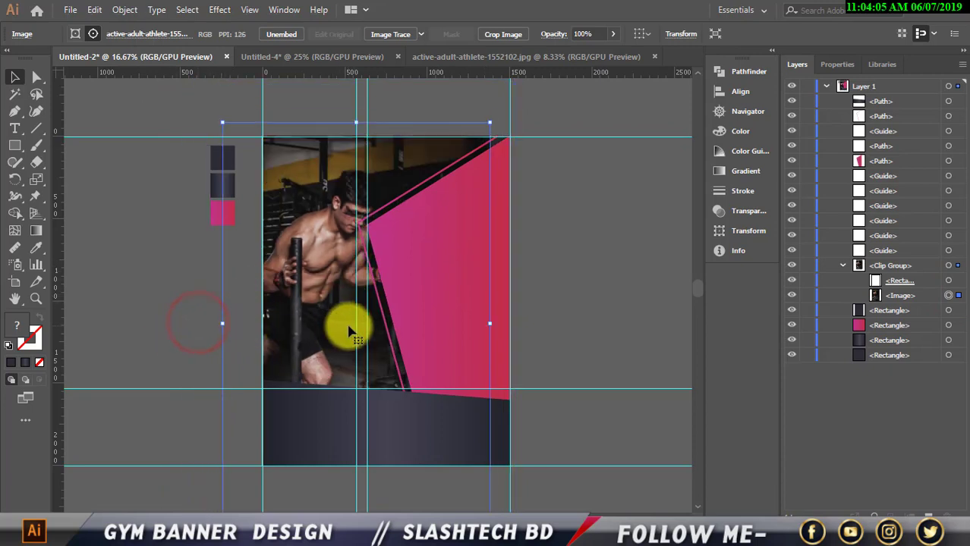
mouse_move(349, 325)
mouse_down()
mouse_move(354, 311)
mouse_move(348, 324)
mouse_up()
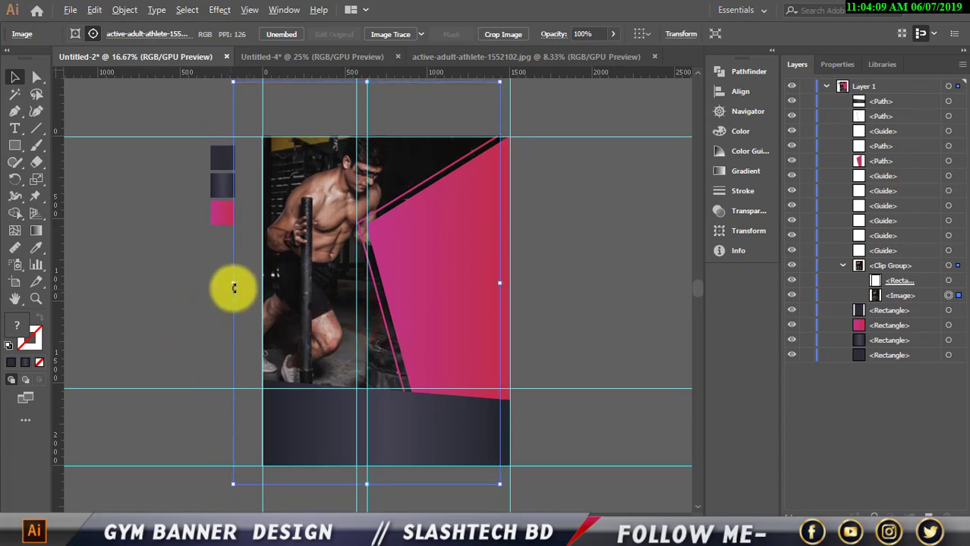
drag(238, 283, 241, 283)
drag(331, 298, 345, 288)
click(342, 285)
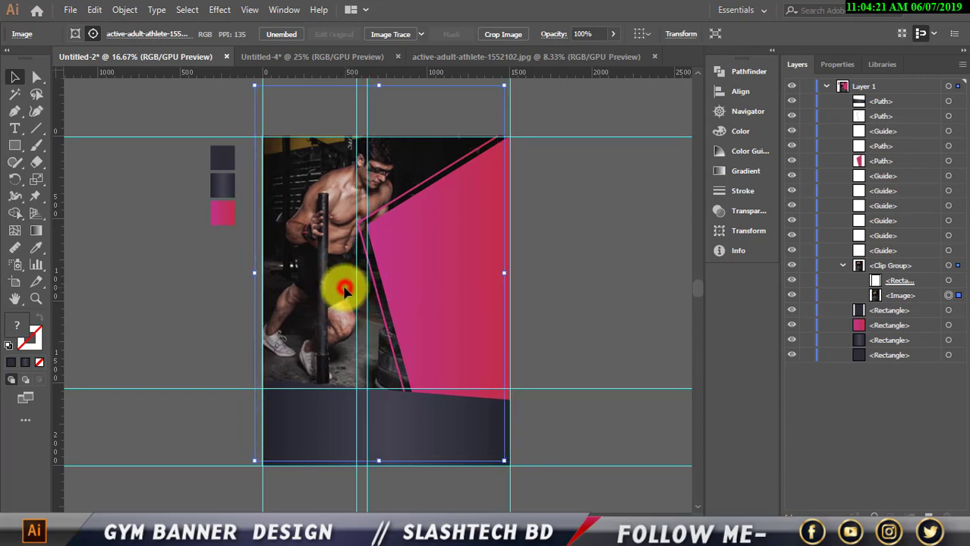
click(529, 288)
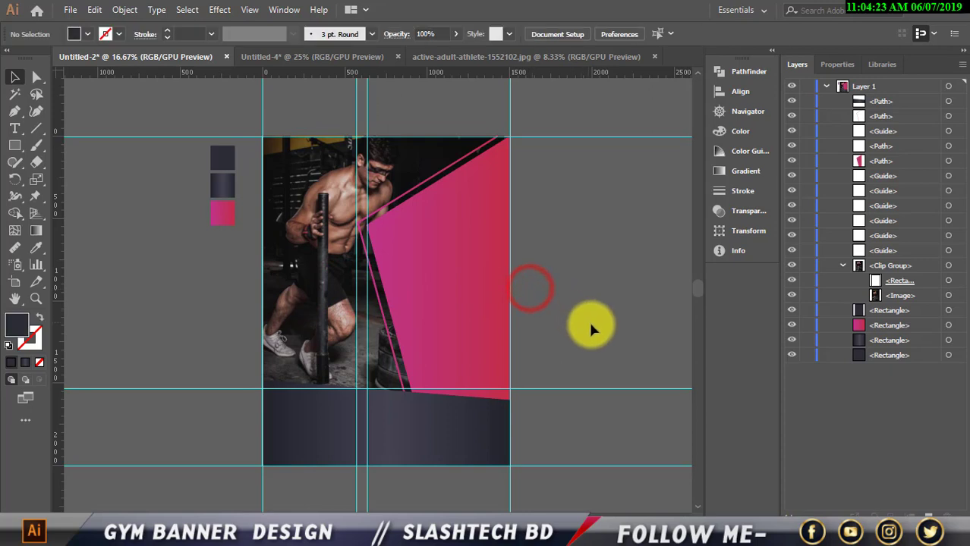
Step: Apply a Multiply drop shadow to the dark bottom shape with 73% opacity, 7 px X offset, 6 px Y offset and 5 px blur
scroll(586, 383, down, 2)
scroll(584, 380, up, 3)
scroll(486, 328, down, 2)
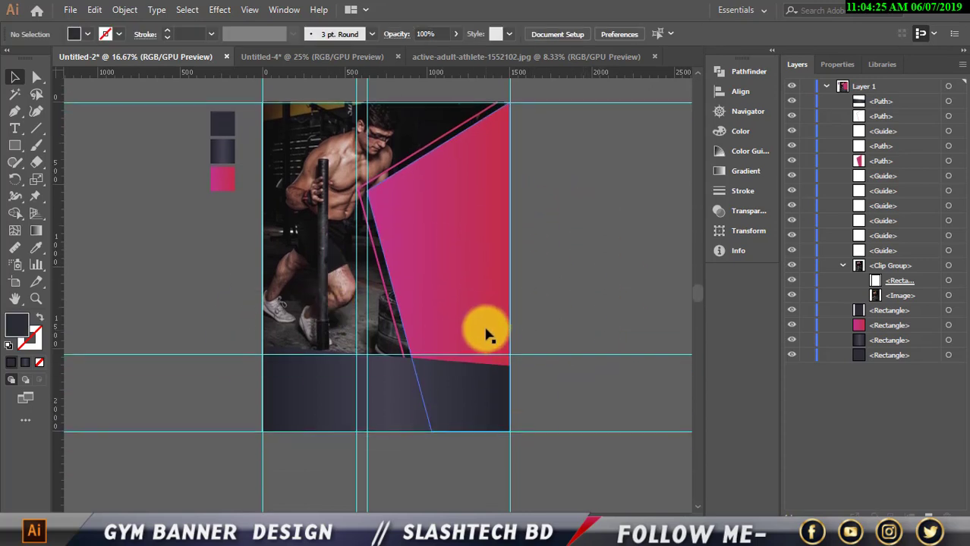
scroll(515, 311, up, 2)
scroll(463, 421, down, 1)
click(440, 433)
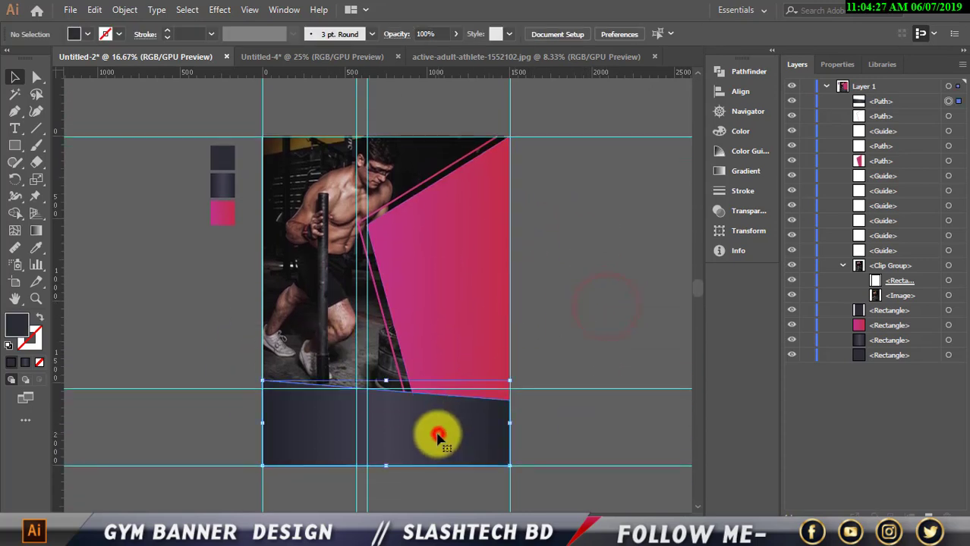
click(226, 11)
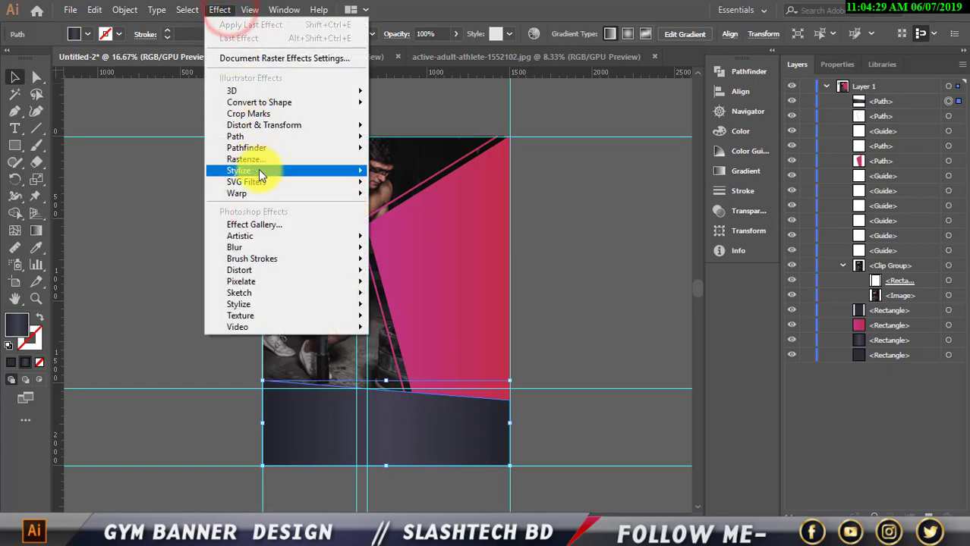
mouse_move(262, 168)
click(400, 169)
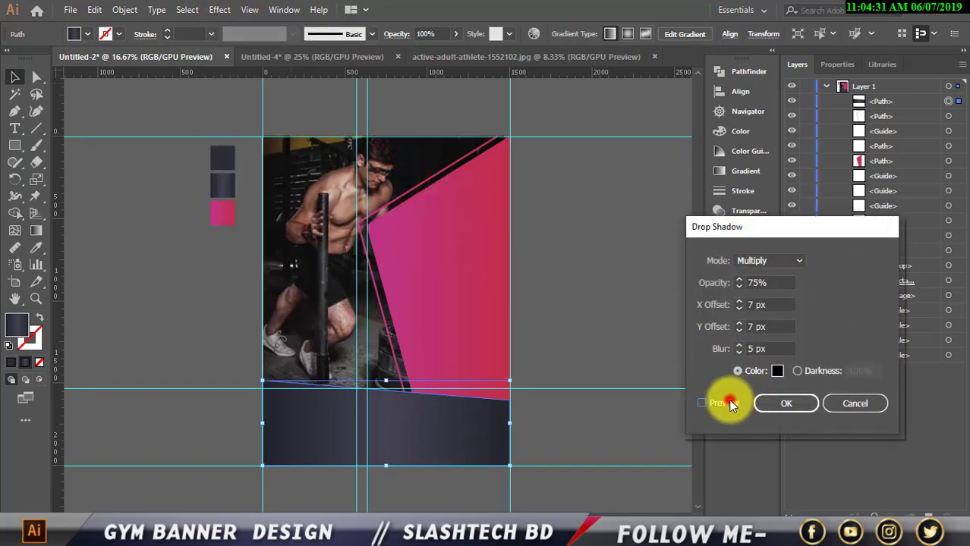
click(738, 330)
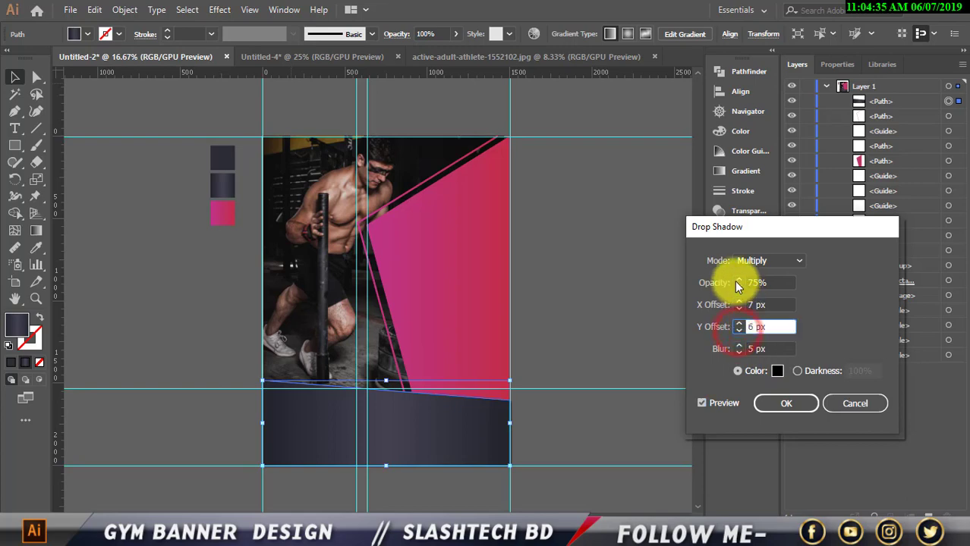
click(784, 403)
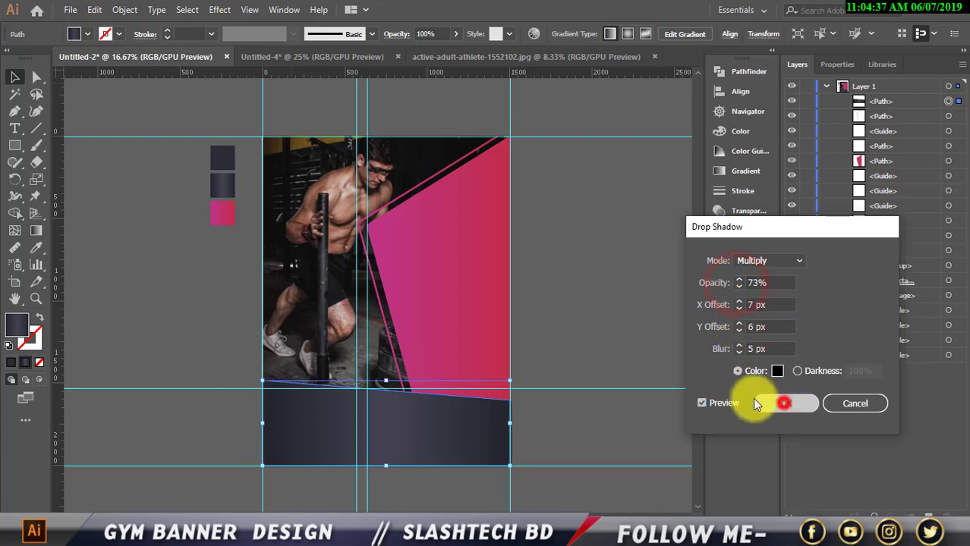
click(660, 326)
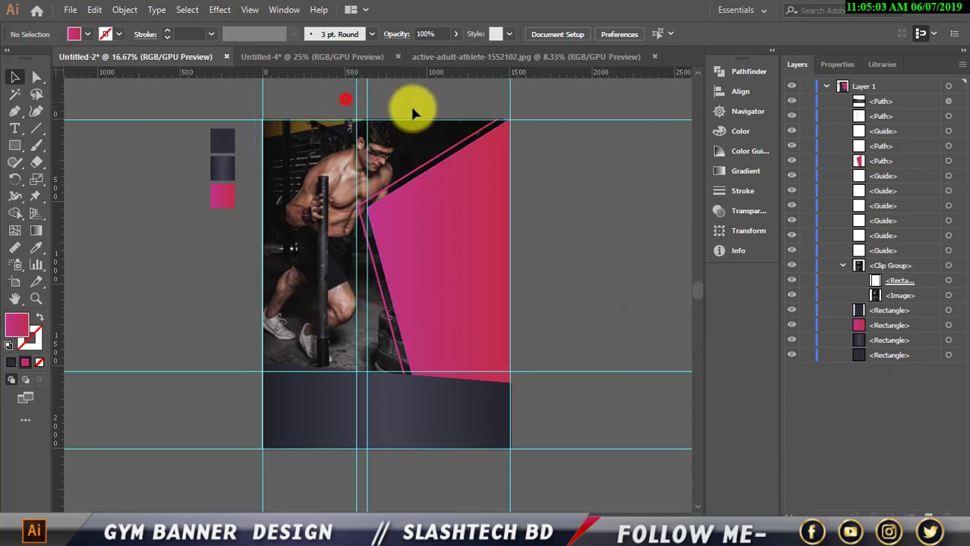
Step: Delete the two inner vertical guides and the horizontal guide along the top of the dark bottom shape
drag(345, 99, 419, 108)
key(Delete)
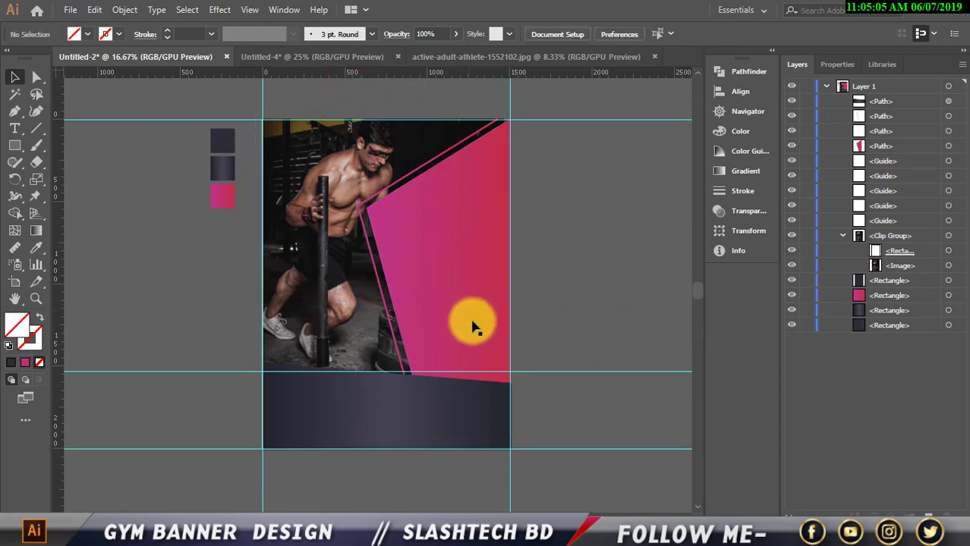
scroll(493, 334, down, 2)
drag(591, 286, 597, 343)
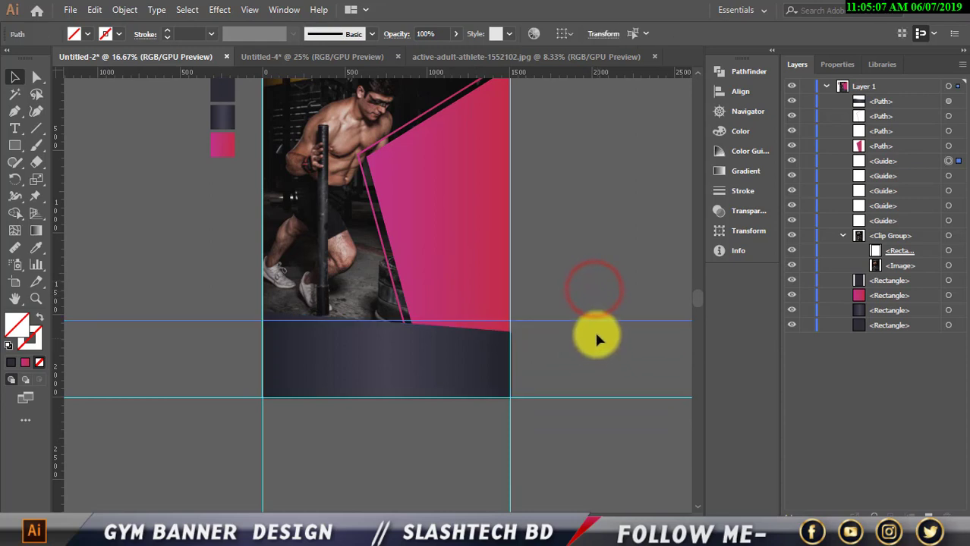
key(Delete)
scroll(605, 327, up, 2)
scroll(599, 327, down, 2)
scroll(559, 300, up, 3)
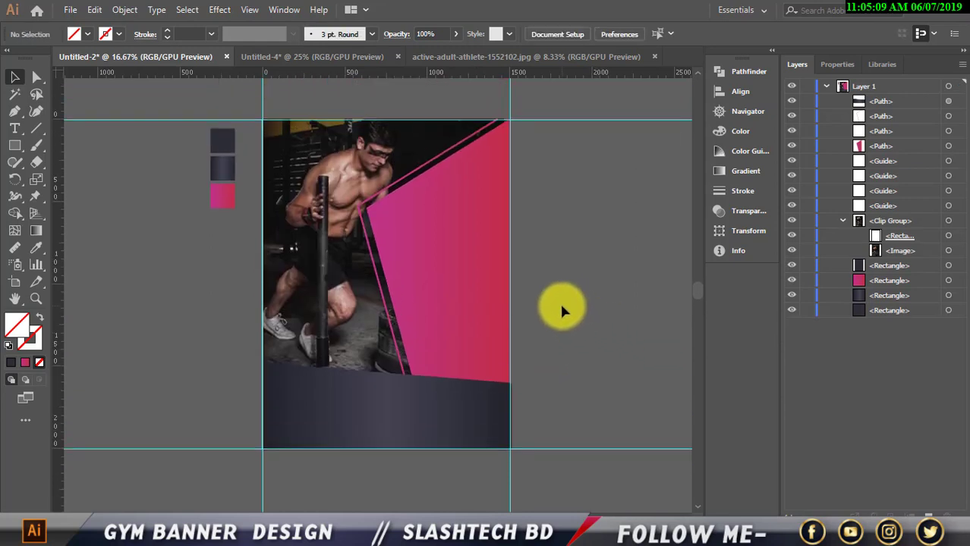
scroll(459, 282, down, 1)
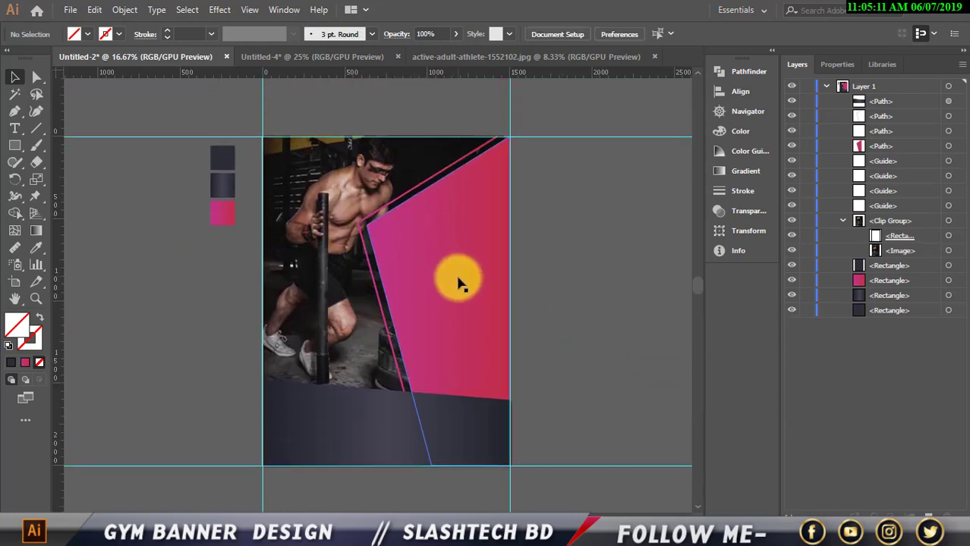
scroll(444, 299, up, 2)
scroll(382, 319, down, 1)
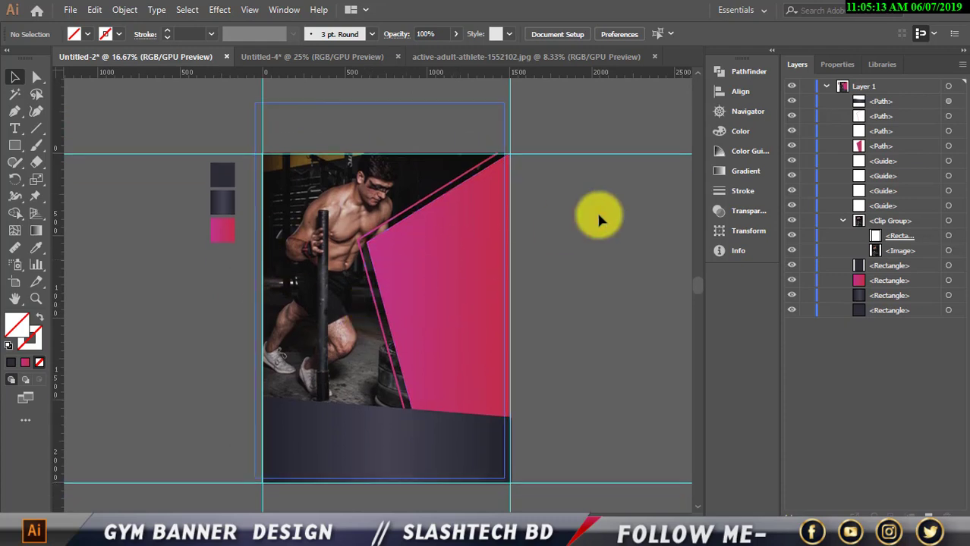
scroll(608, 223, down, 1)
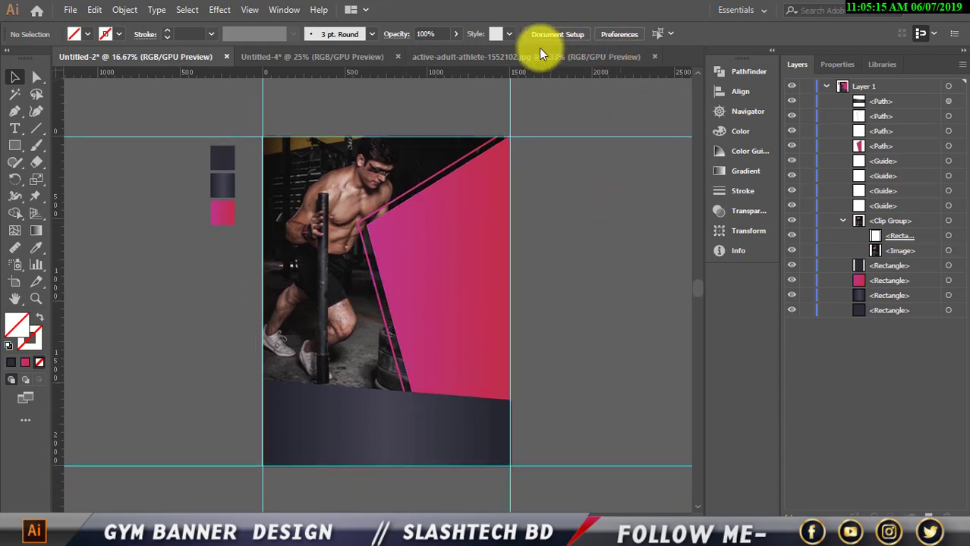
Step: Close the athlete photo document and copy the GYMNAME logo from Untitled-4 into the banner's upper-left corner
click(493, 60)
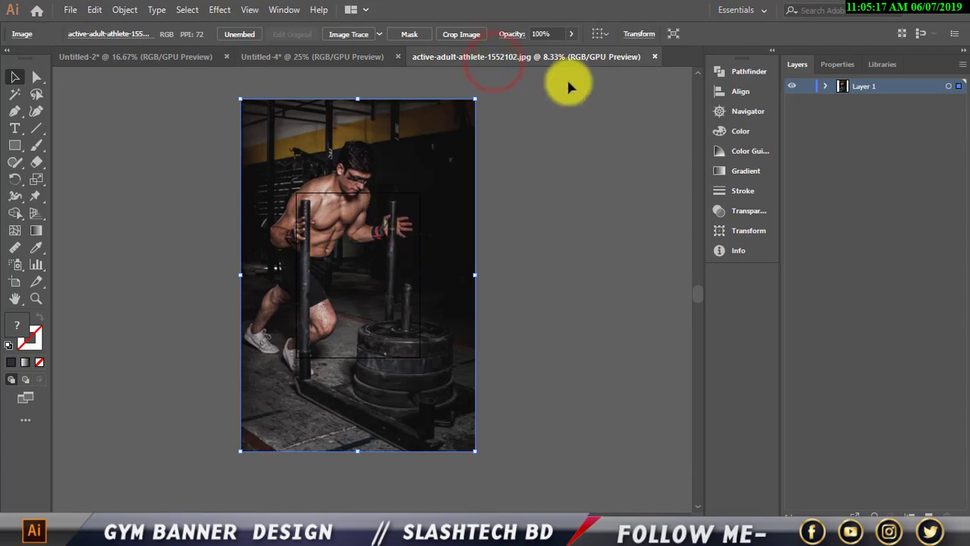
click(653, 57)
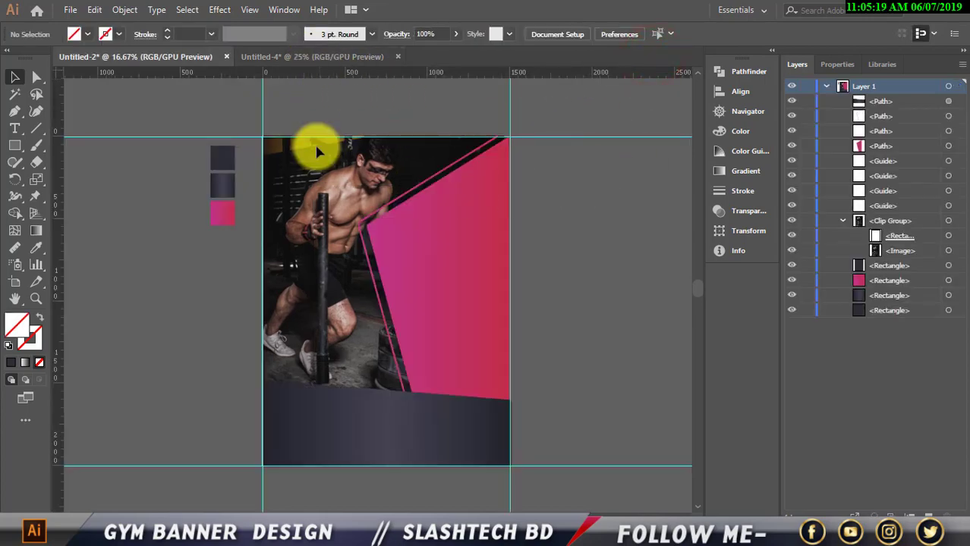
click(360, 55)
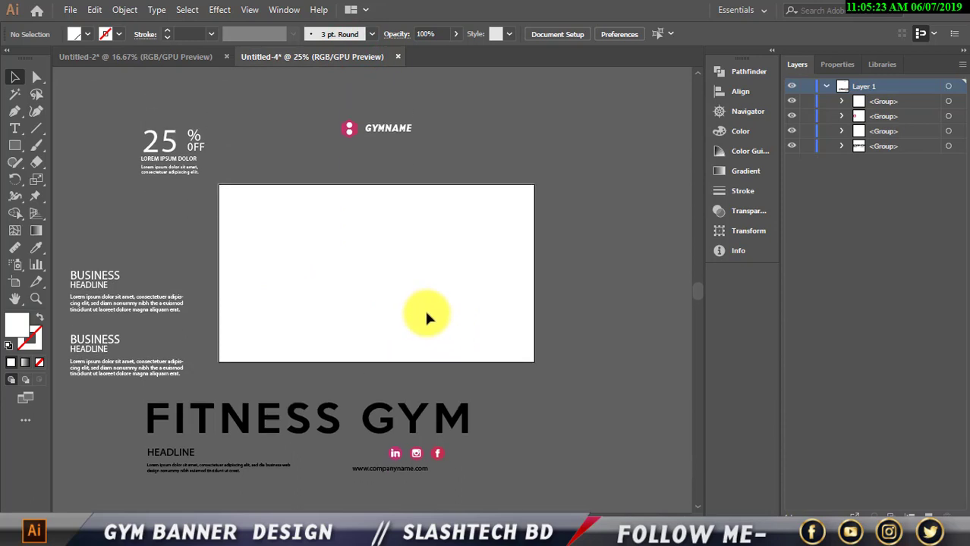
drag(394, 129, 298, 163)
scroll(286, 171, up, 4)
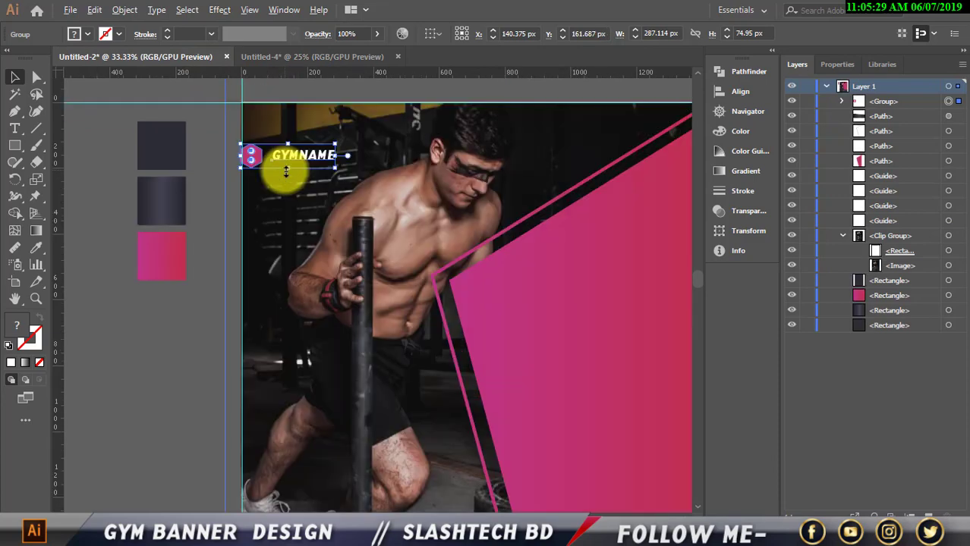
drag(308, 184, 351, 142)
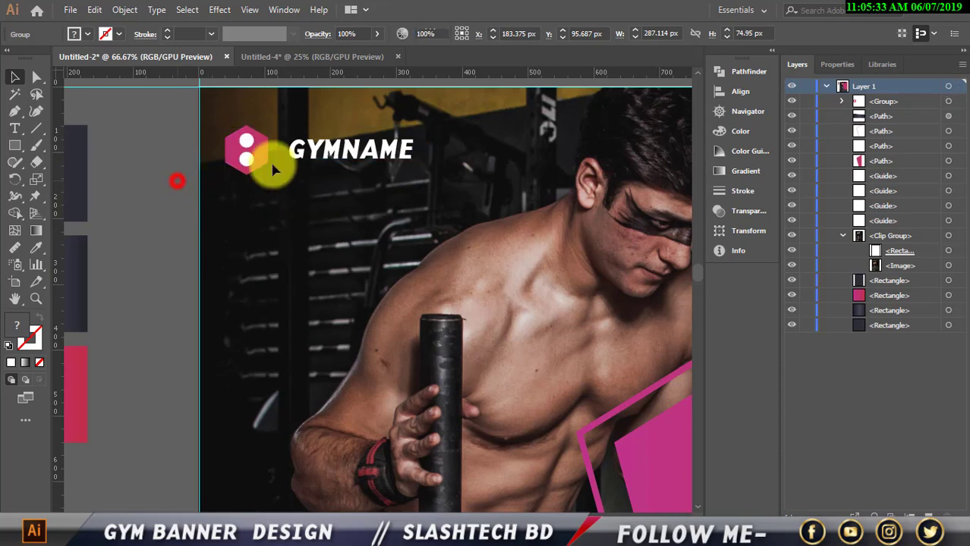
Step: Ungroup the GYMNAME logo into its hexagon icon and text, and clear the selection
click(340, 146)
right_click(342, 150)
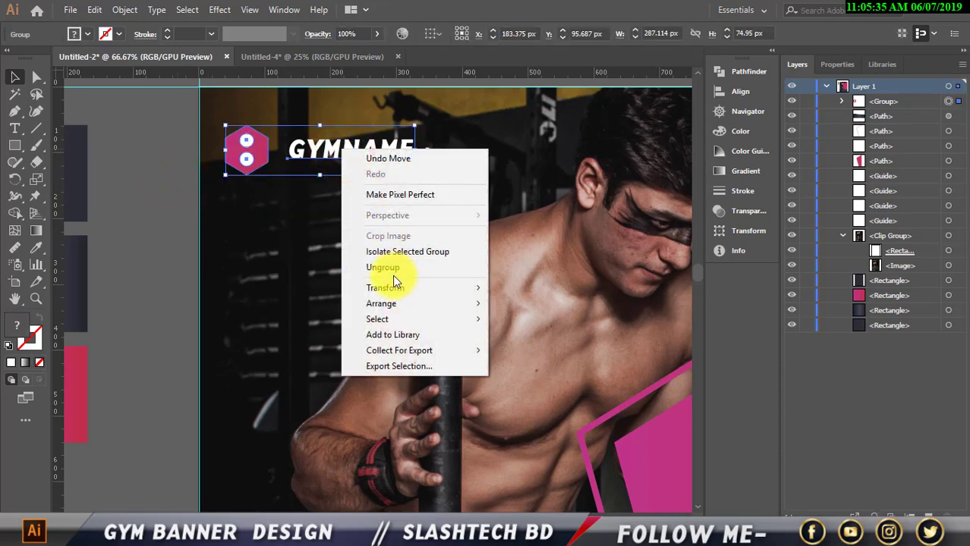
click(385, 269)
click(154, 205)
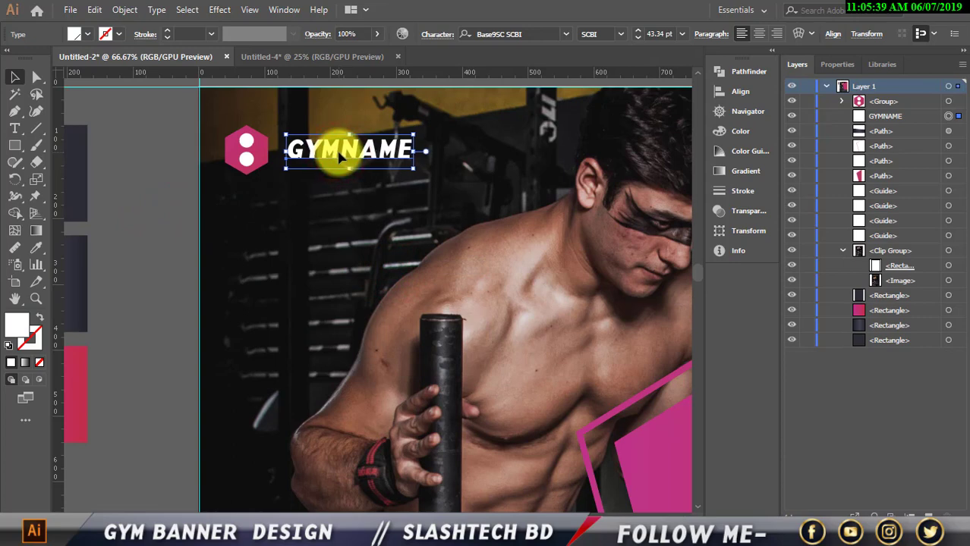
Step: Move the GYMNAME text slightly closer to the hexagon icon and set its font size to 47 pt
drag(341, 154, 336, 153)
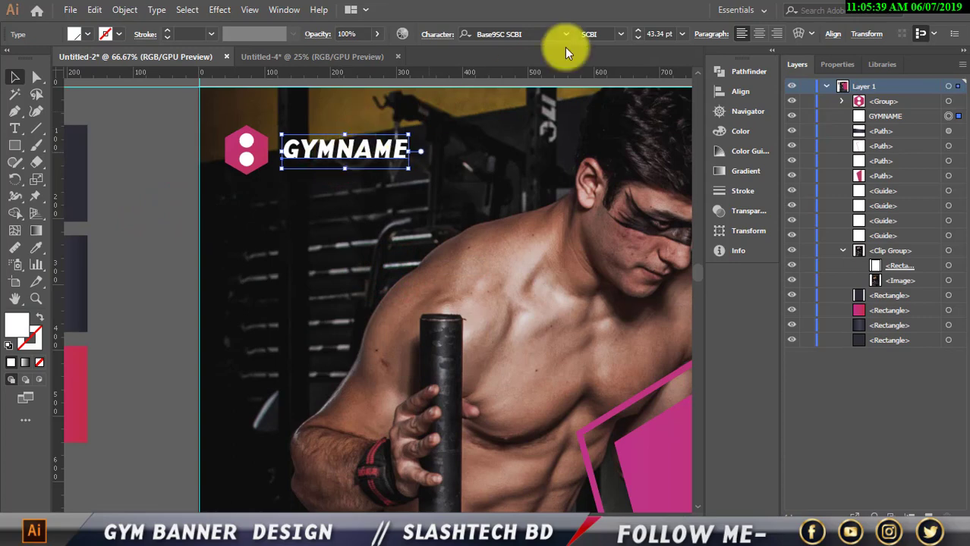
click(638, 31)
click(638, 31)
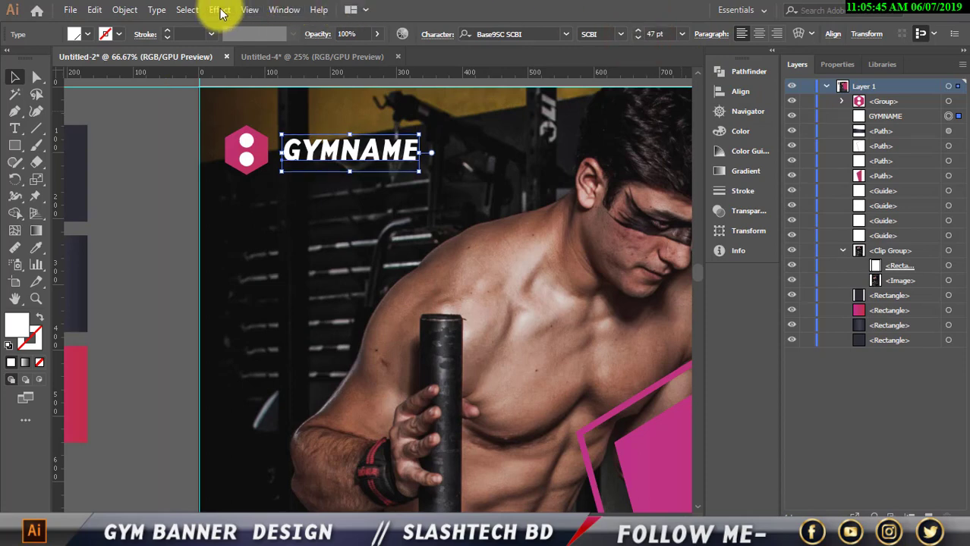
Step: Apply a drop shadow to the GYMNAME text with Multiply mode, 73% opacity, 7 px and 6 px offsets and 5 px blur
click(219, 9)
mouse_move(236, 172)
click(376, 172)
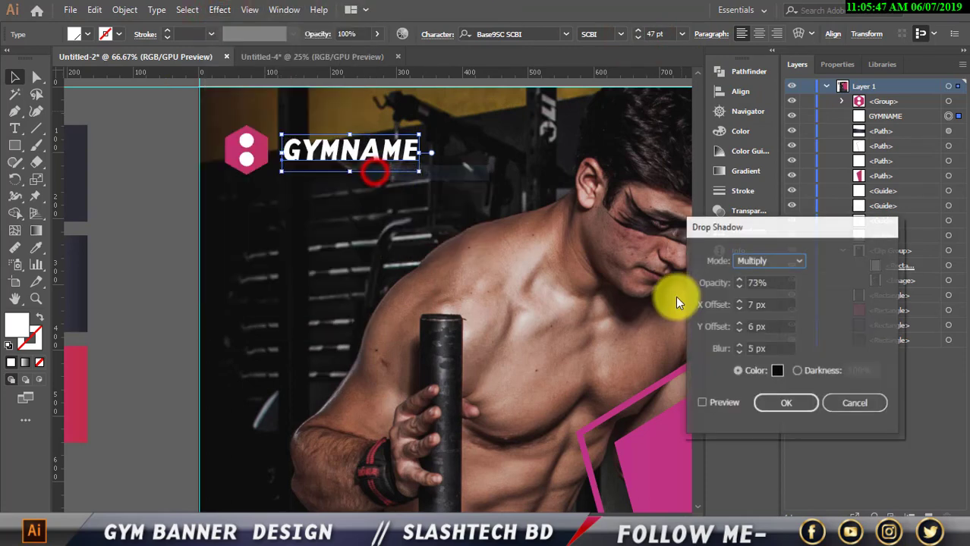
click(786, 406)
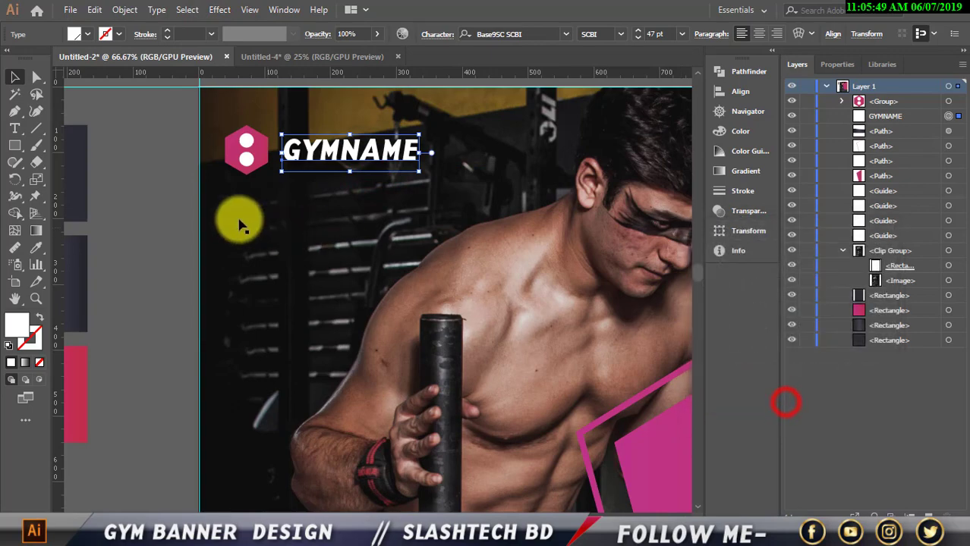
Step: Apply the same drop shadow settings, Multiply at 73% opacity with 5 px blur, to the hexagon logo icon
click(260, 157)
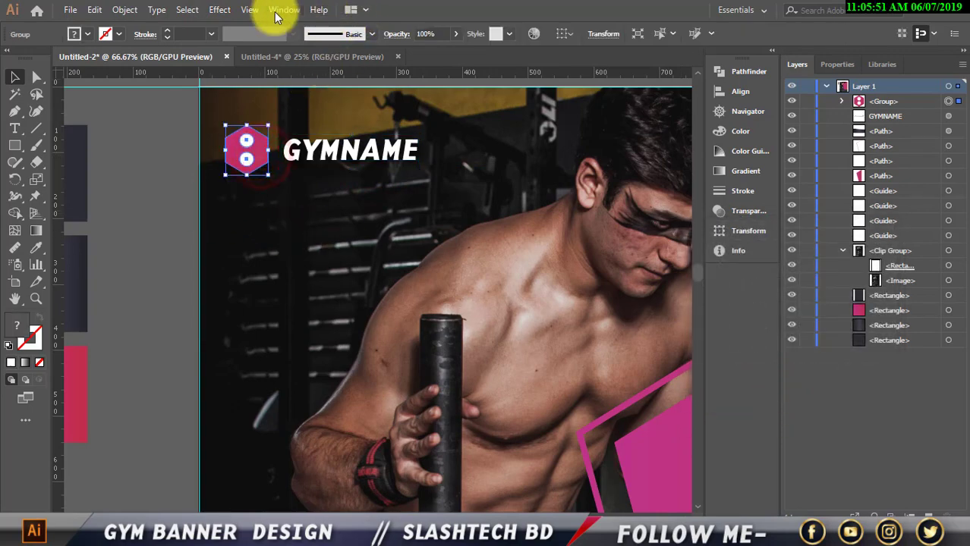
click(226, 10)
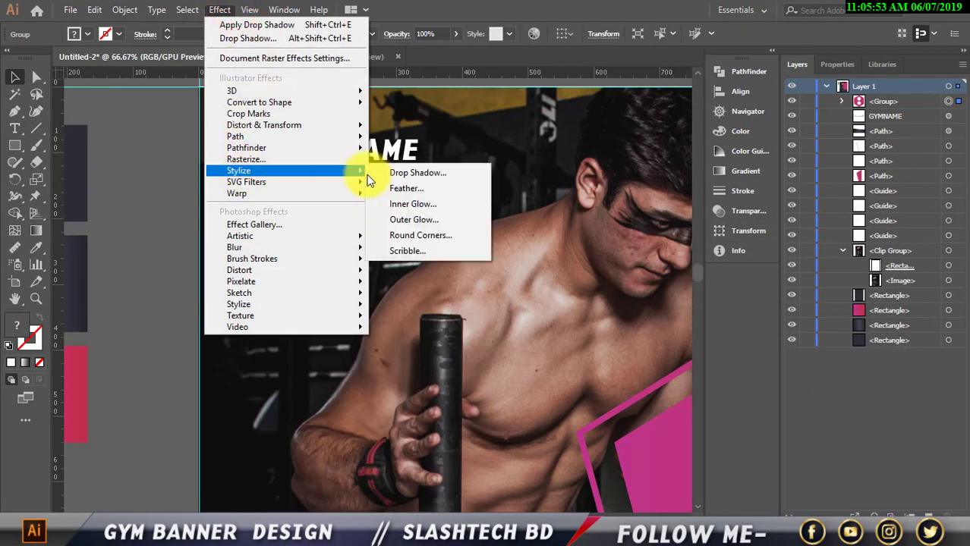
click(390, 170)
click(782, 403)
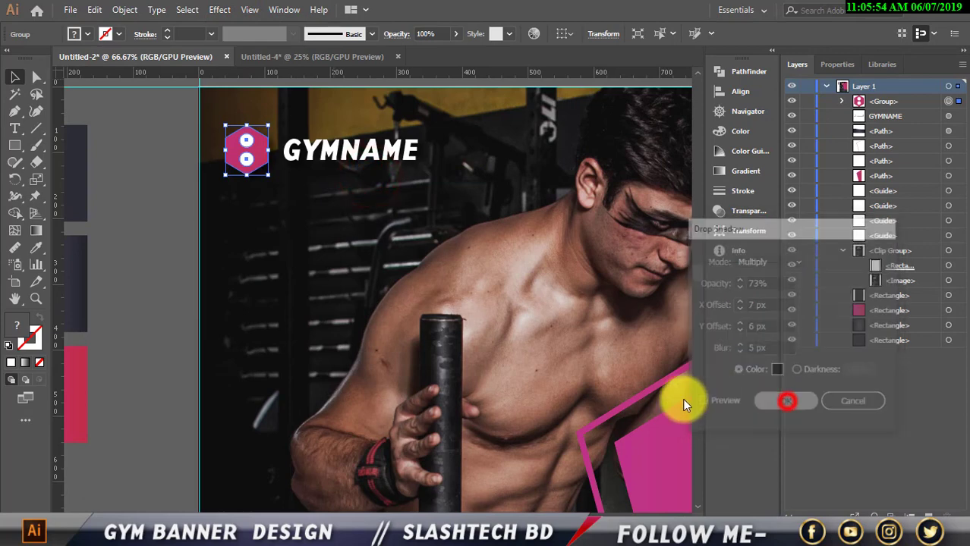
click(166, 248)
Step: Group the GYMNAME text with the hexagon logo icon
click(318, 169)
shift+click(243, 157)
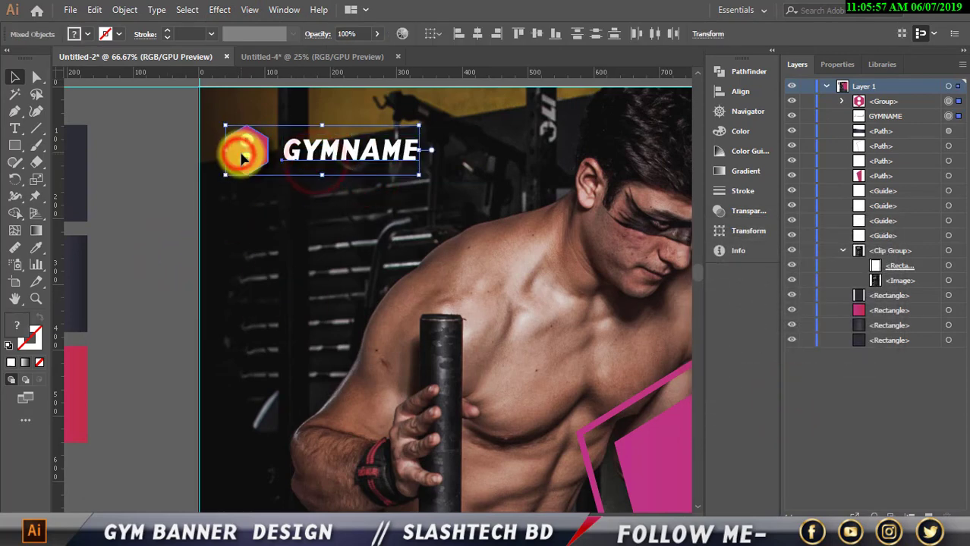
right_click(243, 157)
click(292, 233)
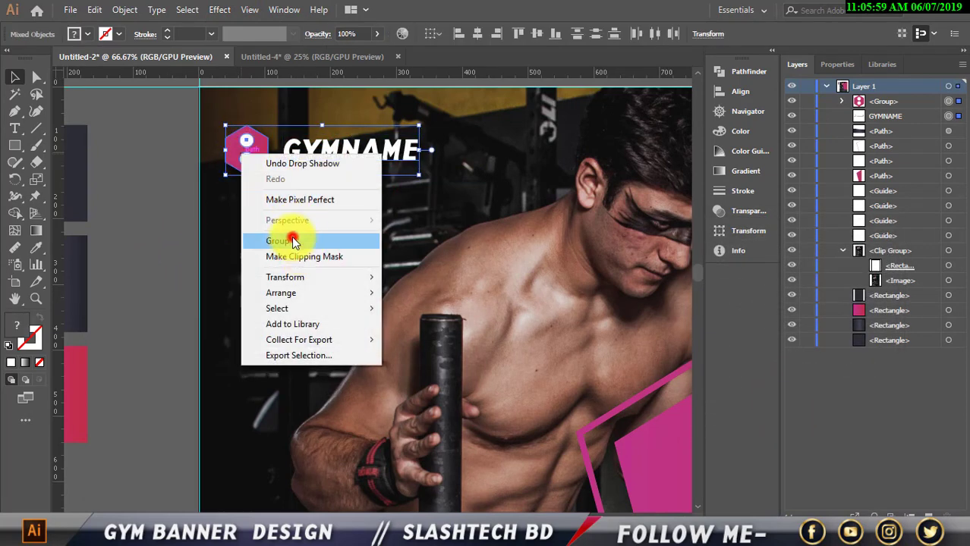
click(182, 205)
Step: Add the text "GET FIT" outside the artboard's upper-right corner and set its font size to 61 pt
scroll(287, 213, down, 4)
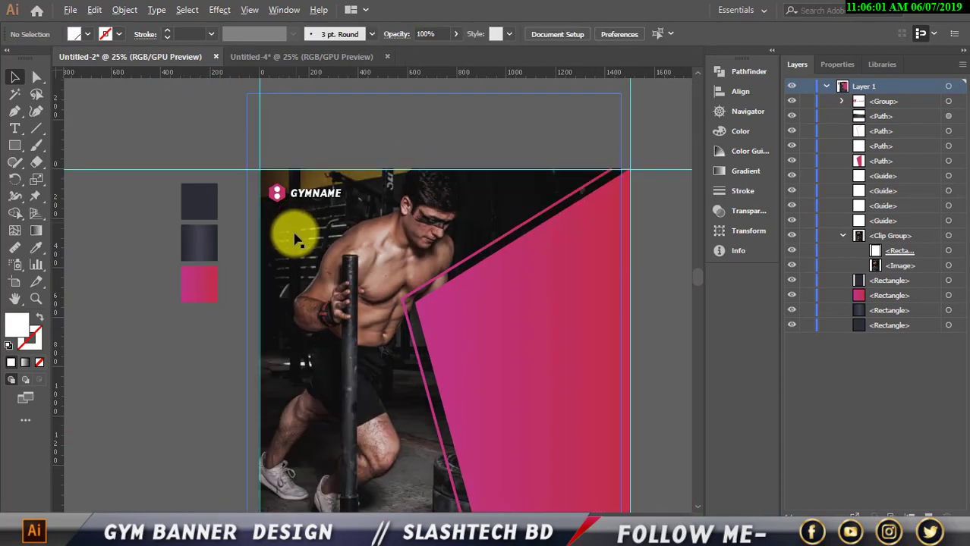
scroll(426, 324, down, 3)
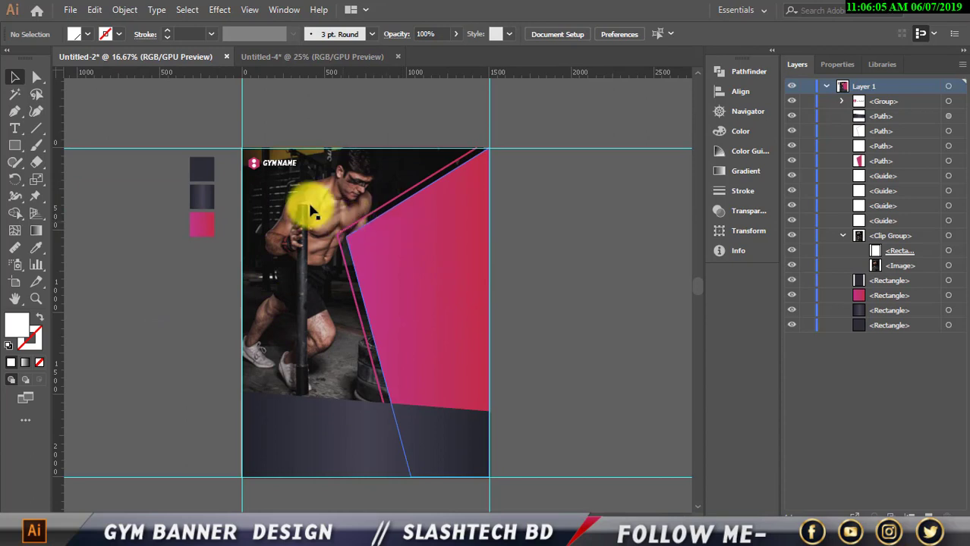
click(15, 126)
scroll(339, 210, up, 1)
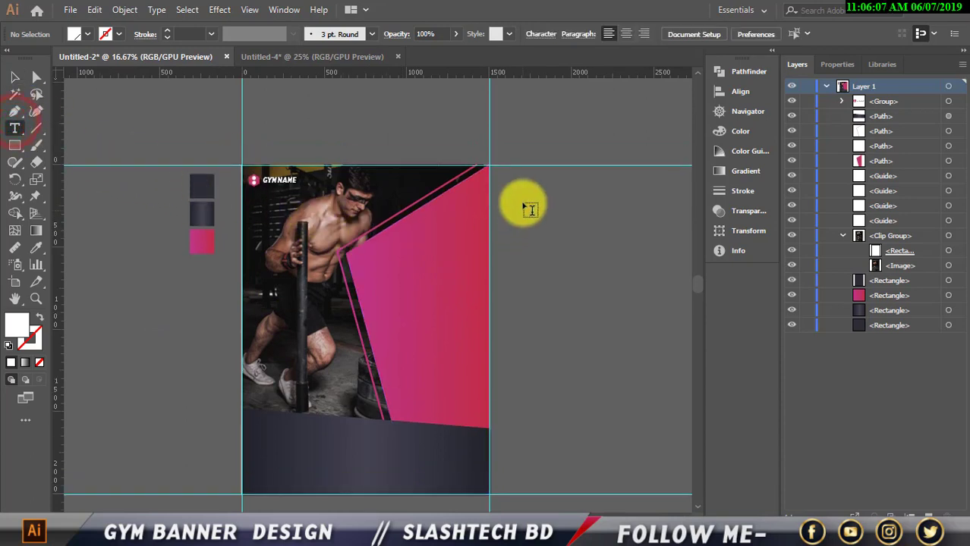
click(519, 137)
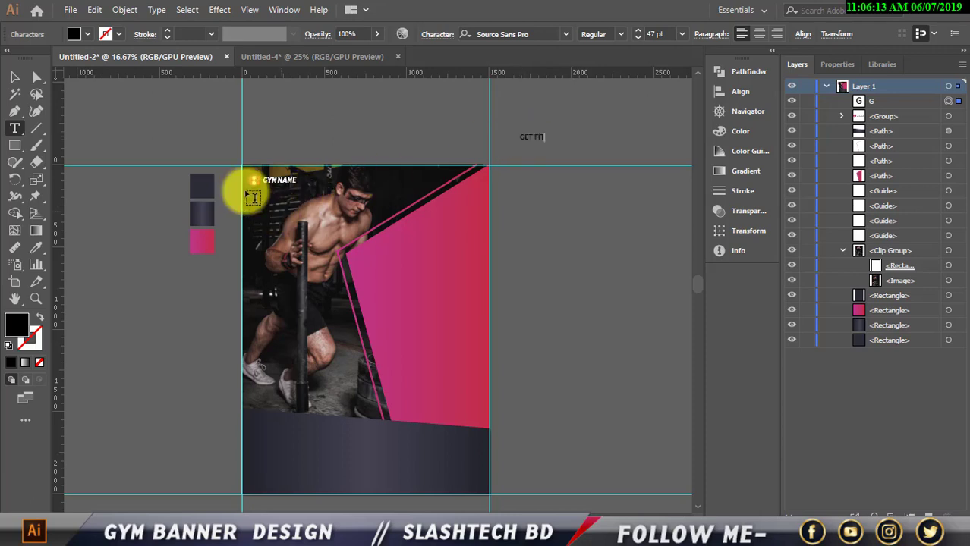
click(15, 77)
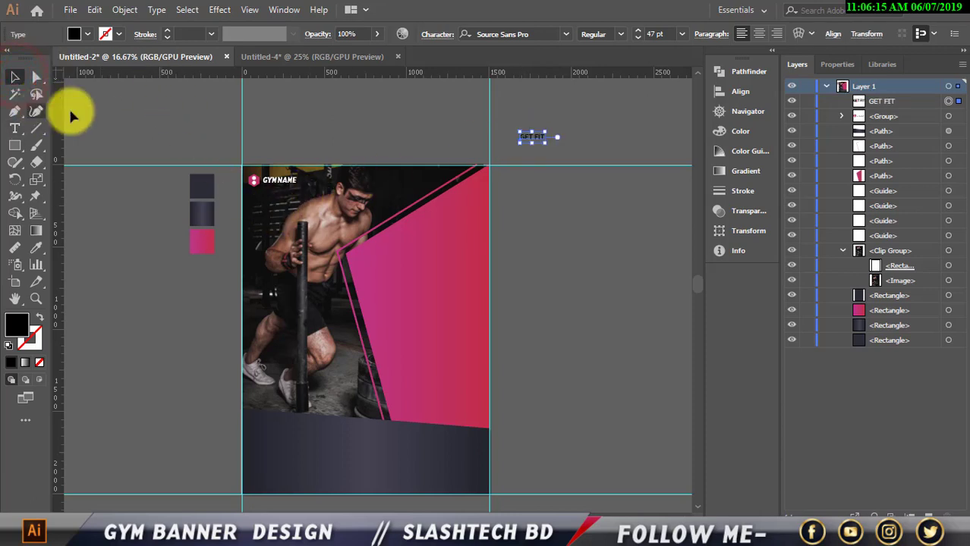
click(636, 30)
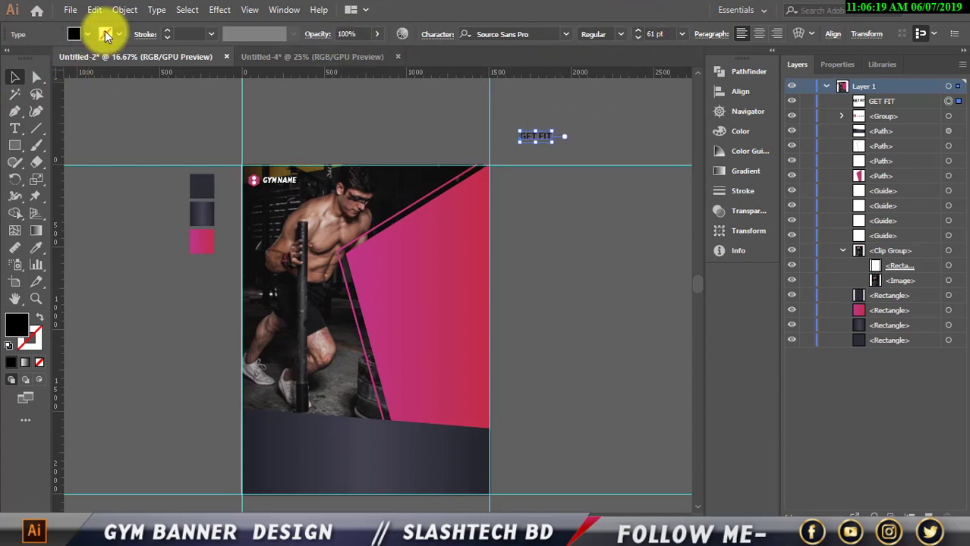
Step: Fill the GET FIT text with white, then place it enlarged and tilted upward to the right below the GYMNAME logo
click(86, 34)
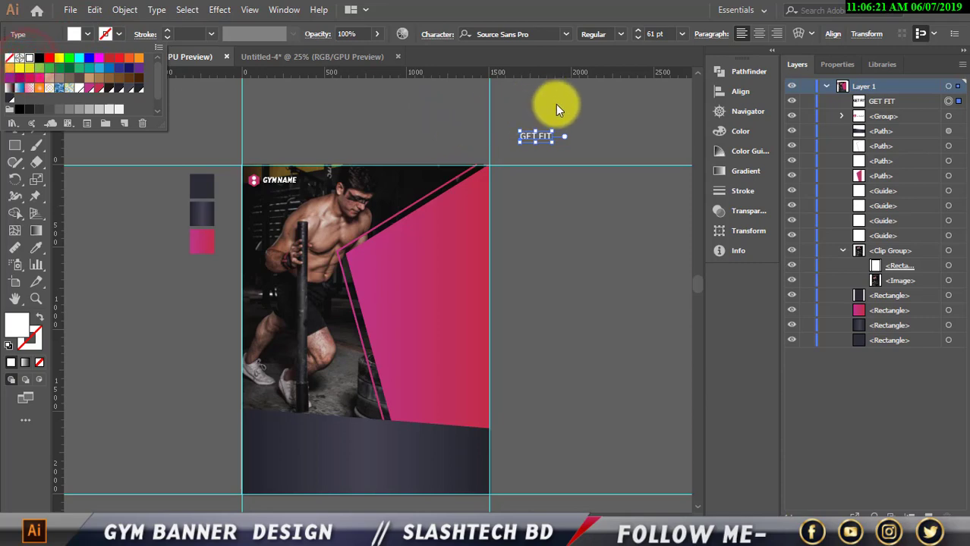
drag(542, 131, 550, 150)
drag(480, 180, 277, 210)
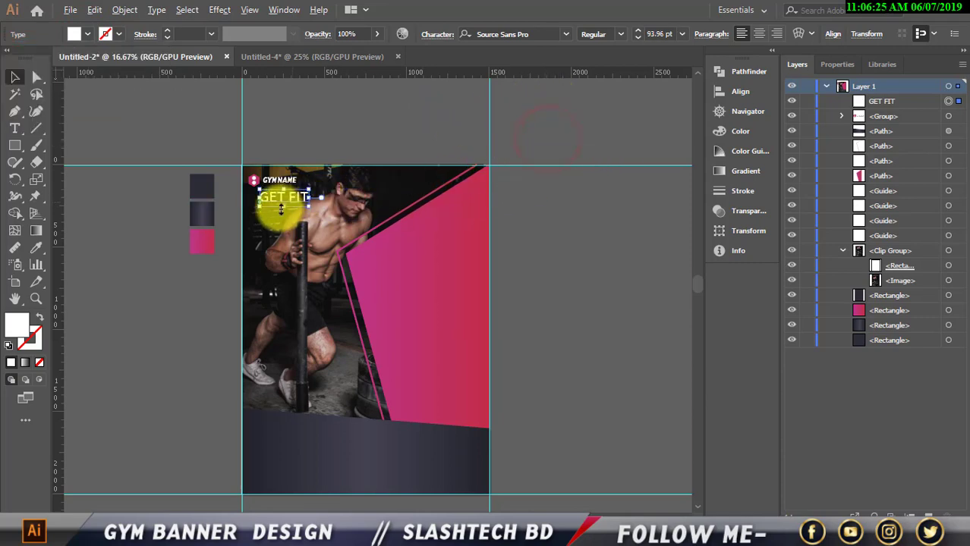
scroll(277, 210, up, 2)
drag(348, 165, 305, 183)
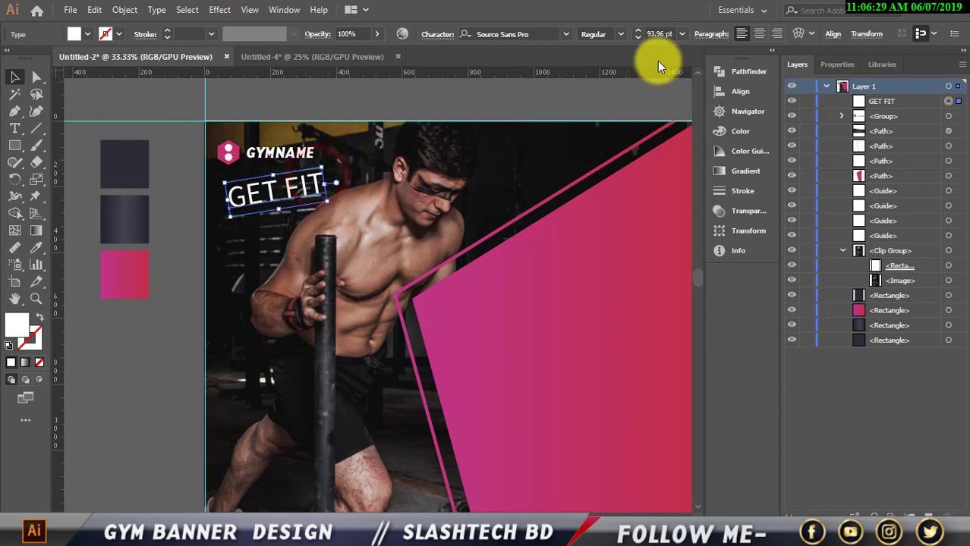
Step: Set the GET FIT text in the Base9SC SCBI font at 79 pt, shifting it closer under the GYMNAME logo
click(636, 40)
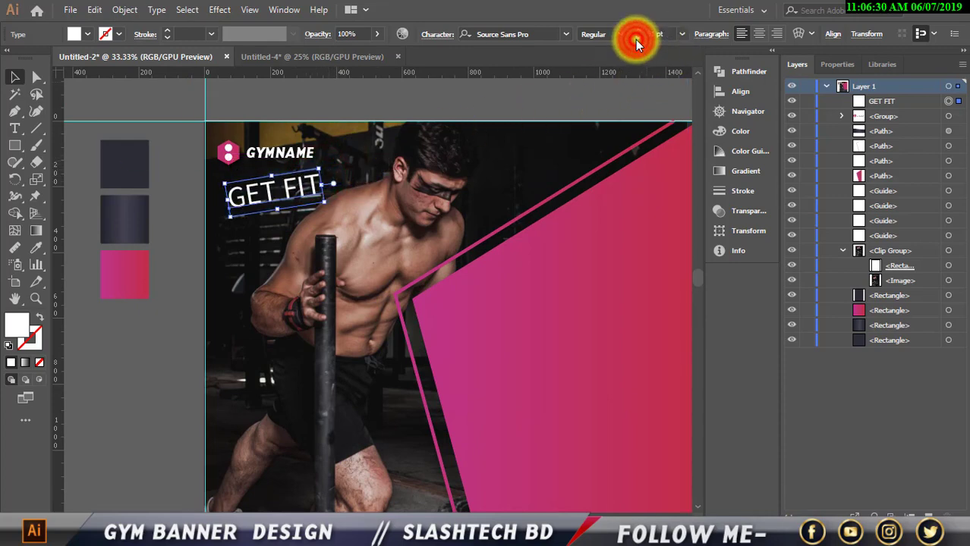
click(564, 36)
click(604, 112)
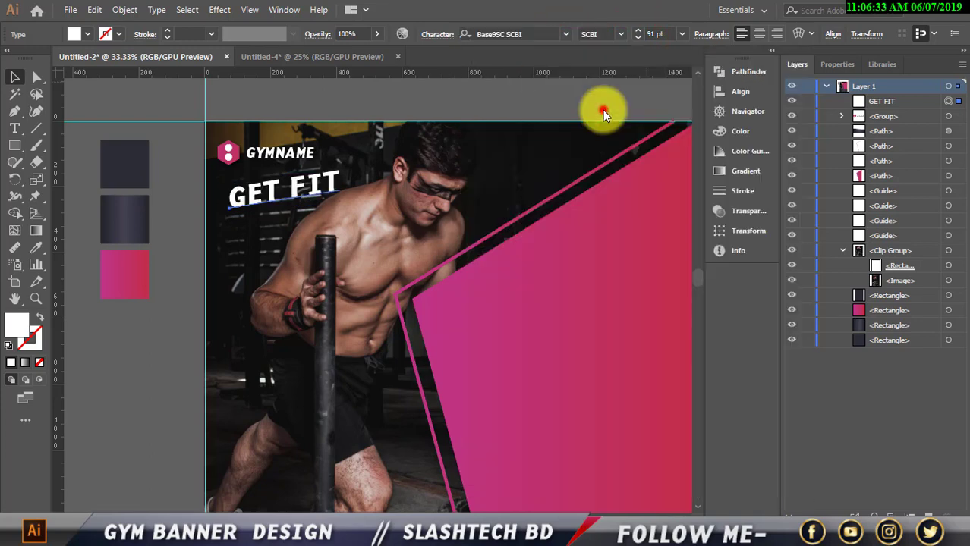
drag(289, 208, 279, 190)
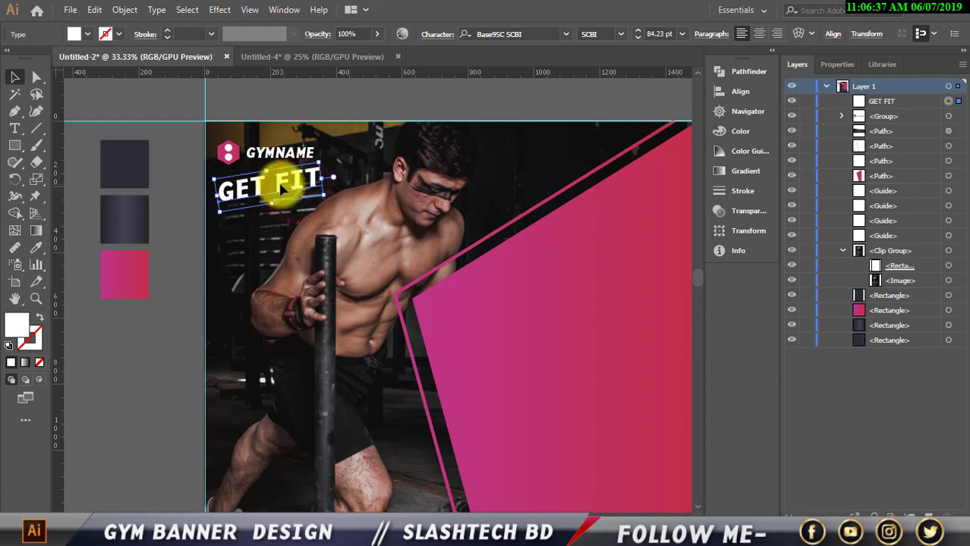
click(636, 42)
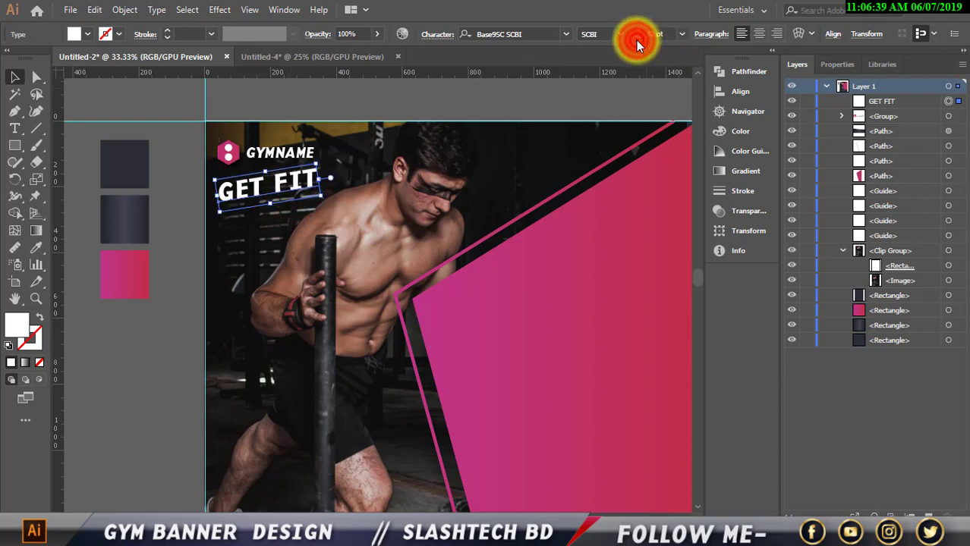
click(636, 42)
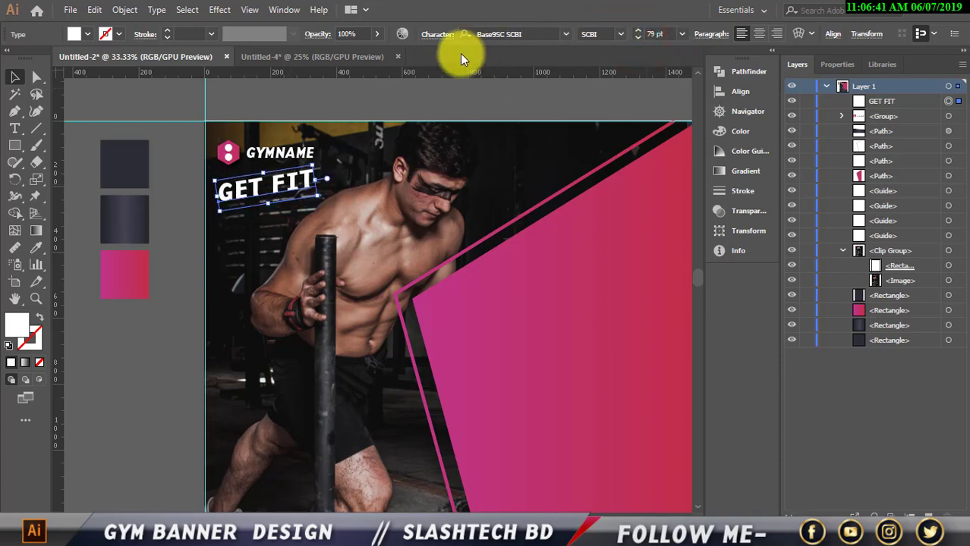
Step: Reduce the GET FIT text to 73 pt and nudge it into place just beneath the GYMNAME logo
key(Right)
key(Up)
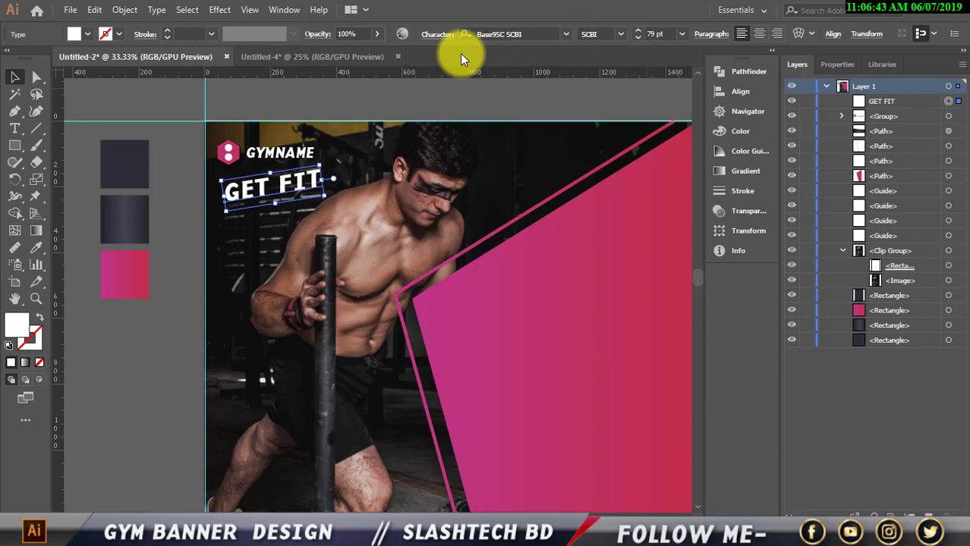
key(Up)
key(Up)
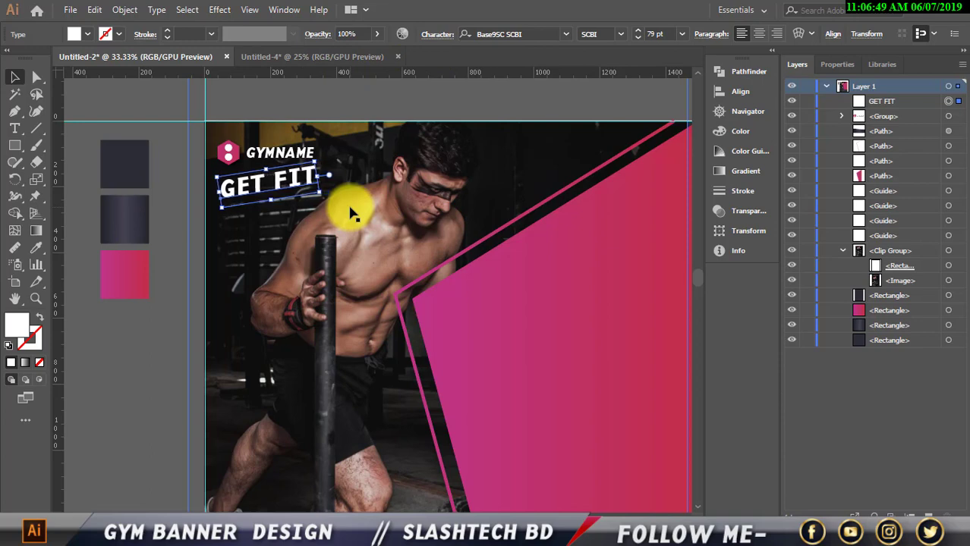
click(636, 39)
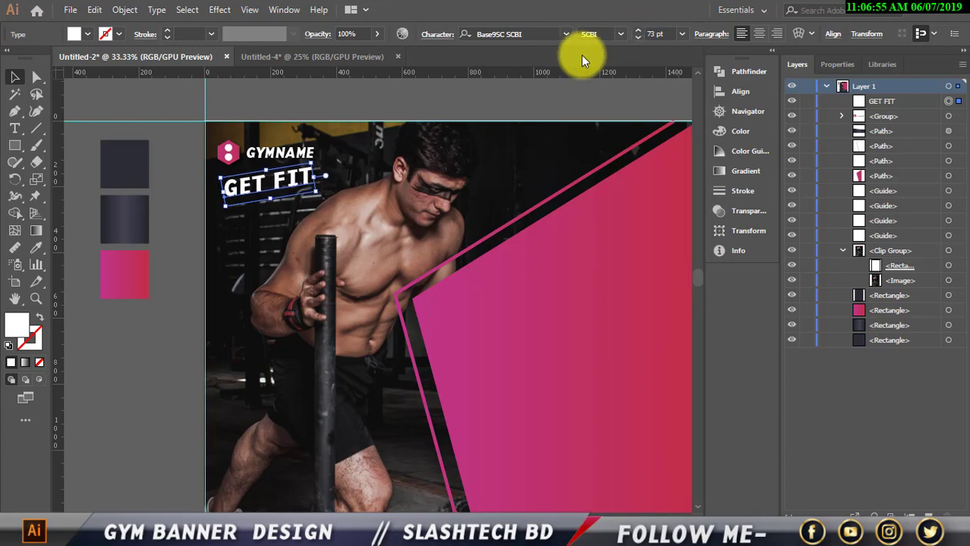
click(574, 97)
Step: Bring the grouped FITNESS GYM title, headline, paragraph, social icons and web address from Untitled-4 onto the banner's dark bottom area
scroll(574, 97, down, 2)
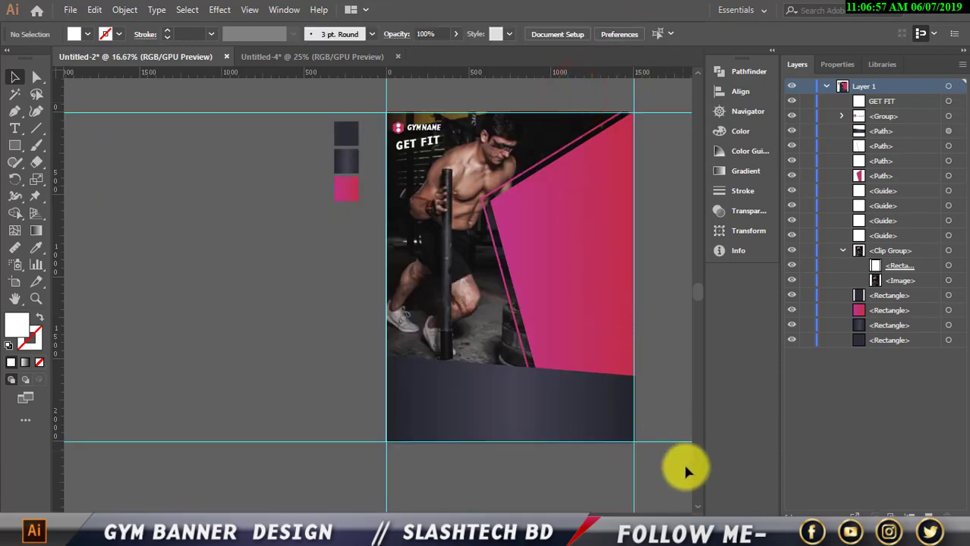
click(687, 515)
click(687, 515)
scroll(424, 234, up, 2)
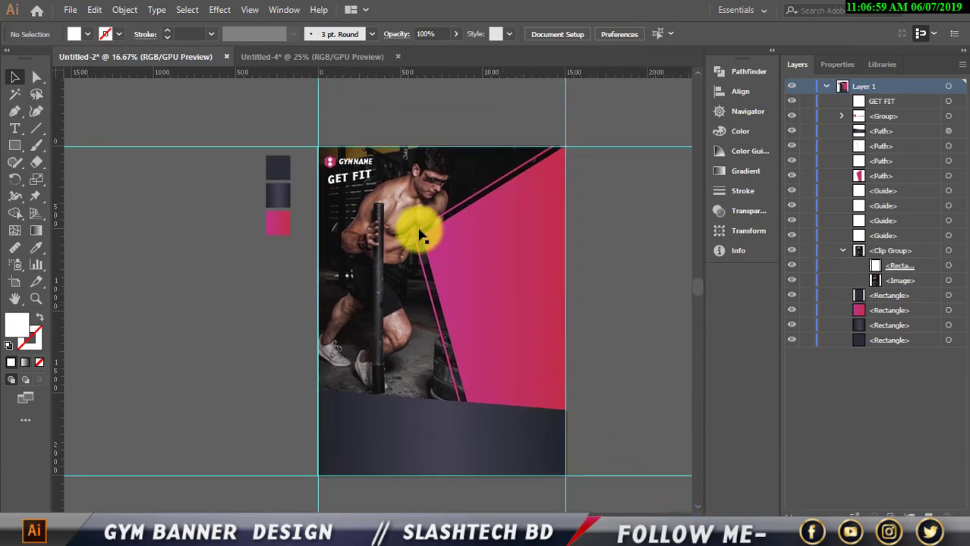
scroll(396, 240, down, 1)
scroll(401, 243, up, 1)
click(357, 56)
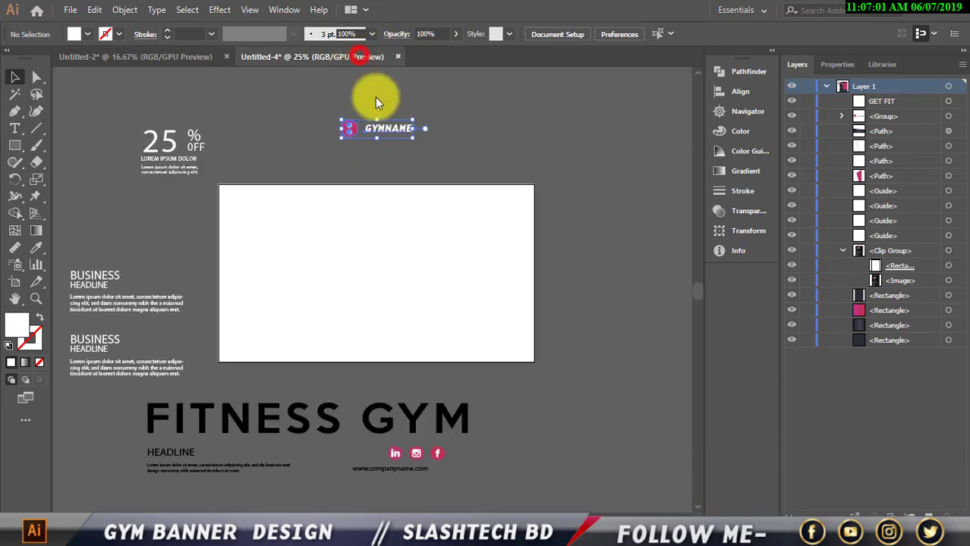
scroll(380, 304, down, 2)
click(383, 376)
drag(383, 375, 425, 444)
scroll(436, 425, down, 2)
drag(435, 393, 503, 370)
click(638, 363)
Step: Ungroup the FITNESS GYM footer content on the dark bottom area
scroll(504, 433, up, 1)
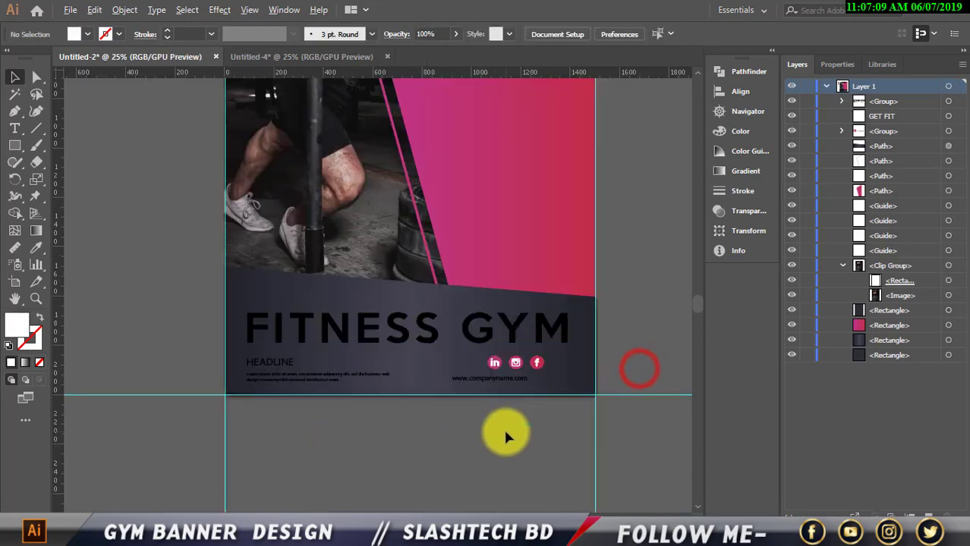
click(530, 368)
right_click(529, 368)
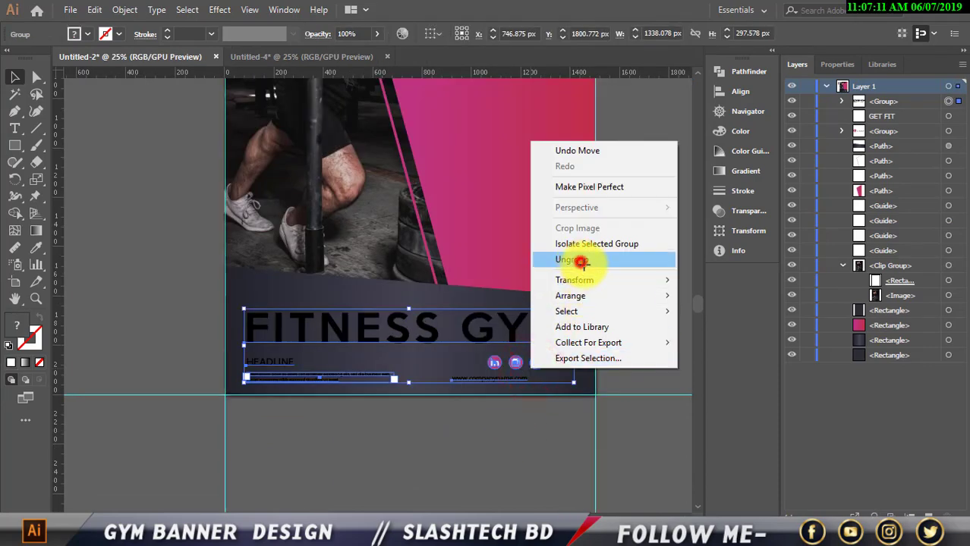
click(581, 257)
click(626, 285)
Step: Fill the web address, Lorem ipsum paragraph, HEADLINE and FITNESS GYM texts with white
scroll(562, 406, up, 1)
click(471, 368)
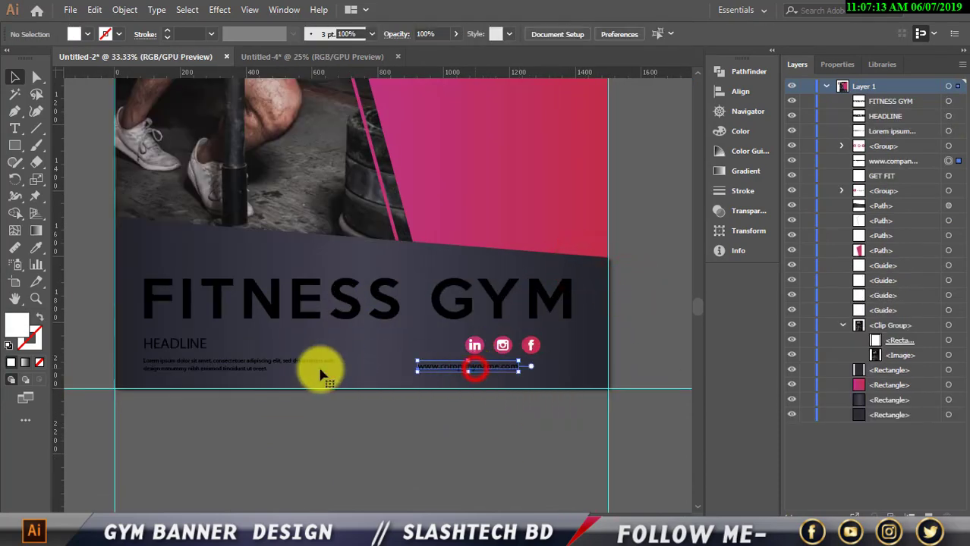
shift+click(258, 362)
shift+click(201, 342)
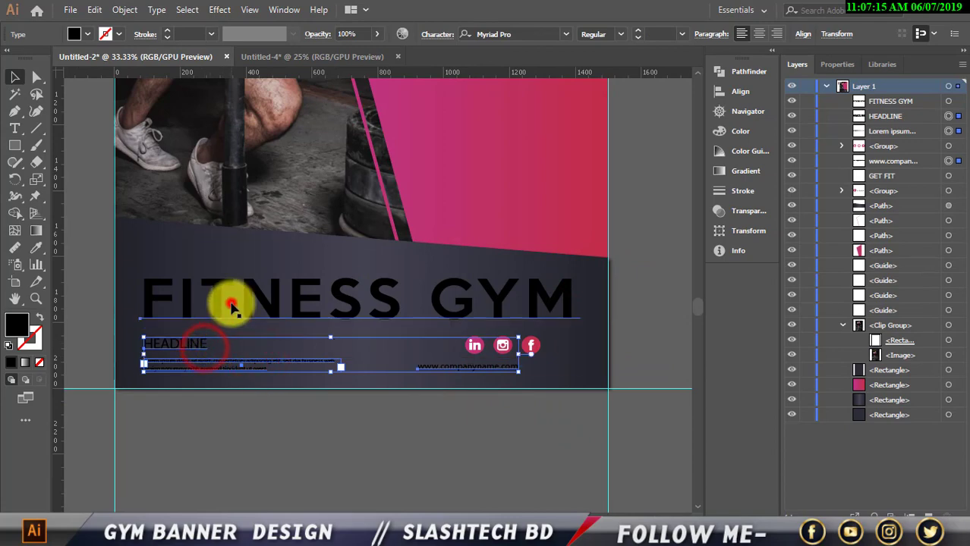
shift+click(230, 300)
click(88, 35)
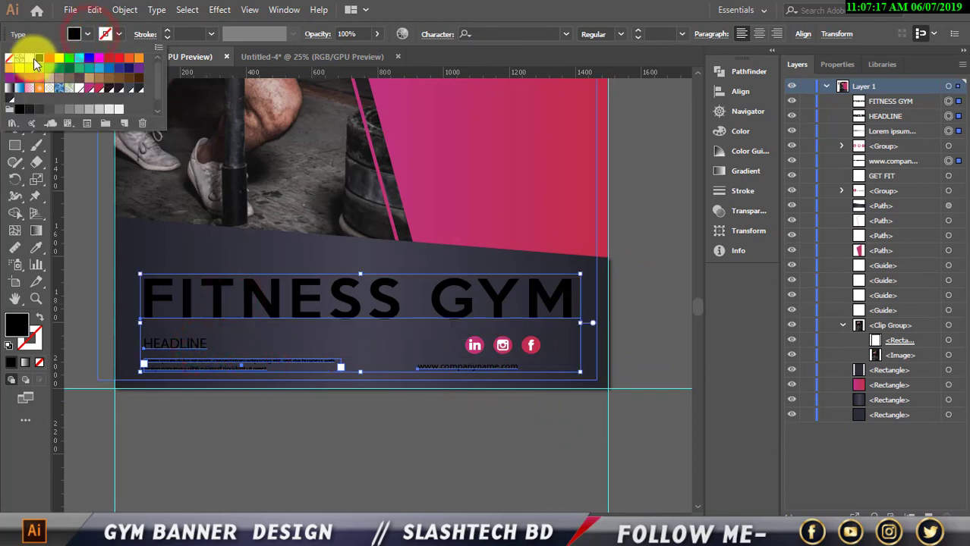
click(29, 58)
click(76, 182)
click(66, 178)
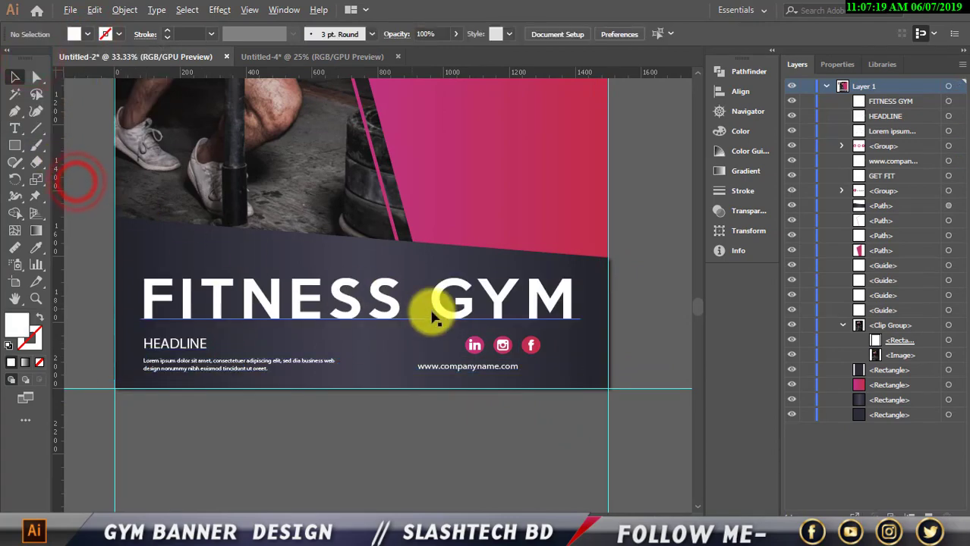
scroll(447, 315, down, 2)
scroll(433, 412, down, 1)
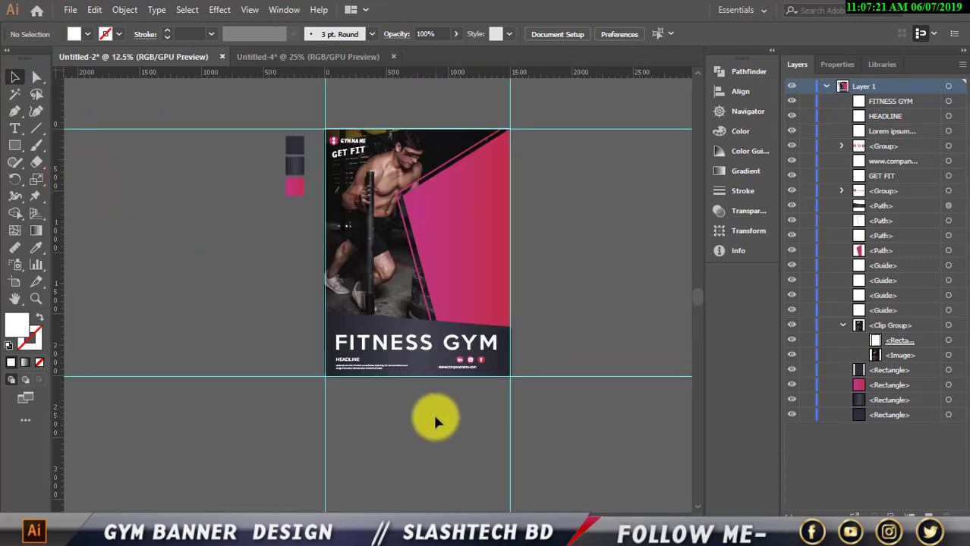
scroll(432, 412, up, 2)
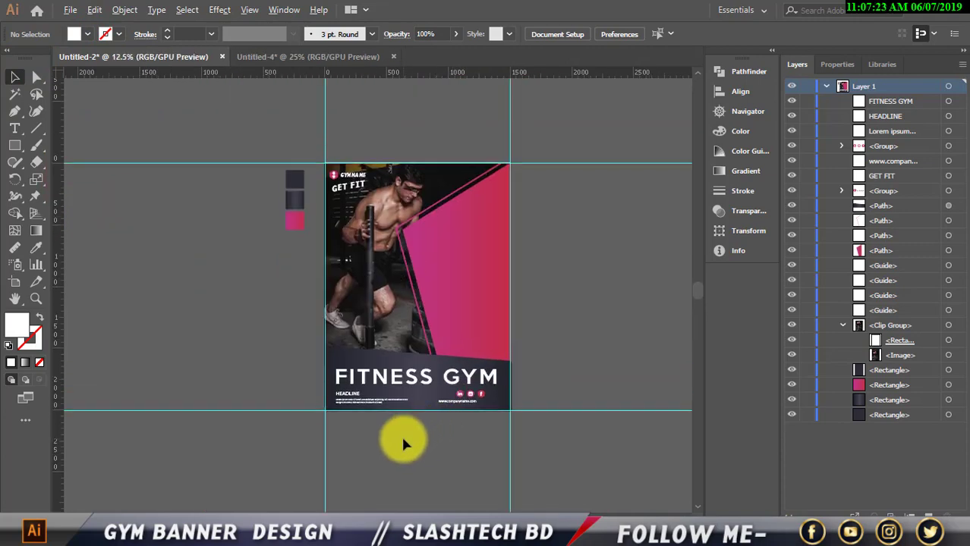
scroll(407, 426, up, 2)
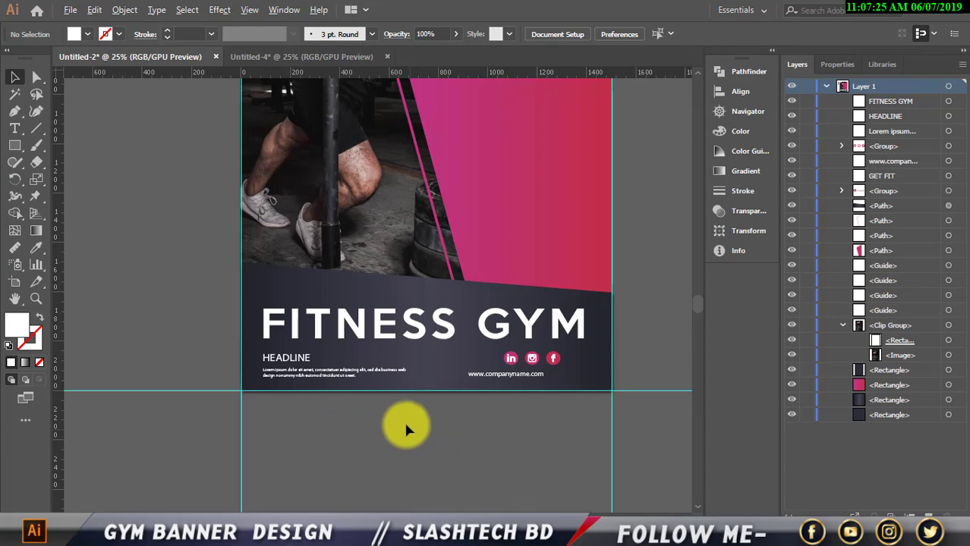
click(497, 377)
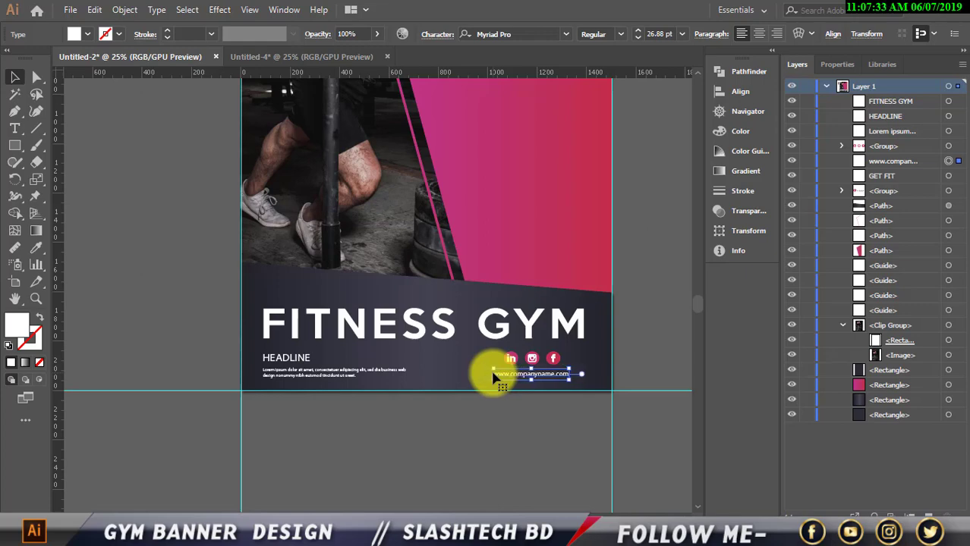
click(137, 342)
Step: Shift the Lorem ipsum paragraph, HEADLINE and FITNESS GYM title slightly left so their left edges line up
click(279, 372)
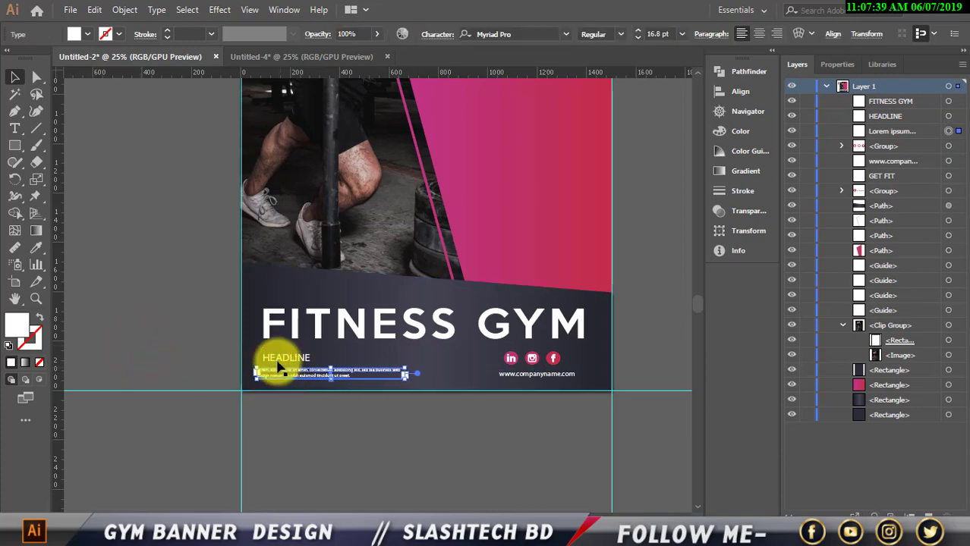
click(211, 229)
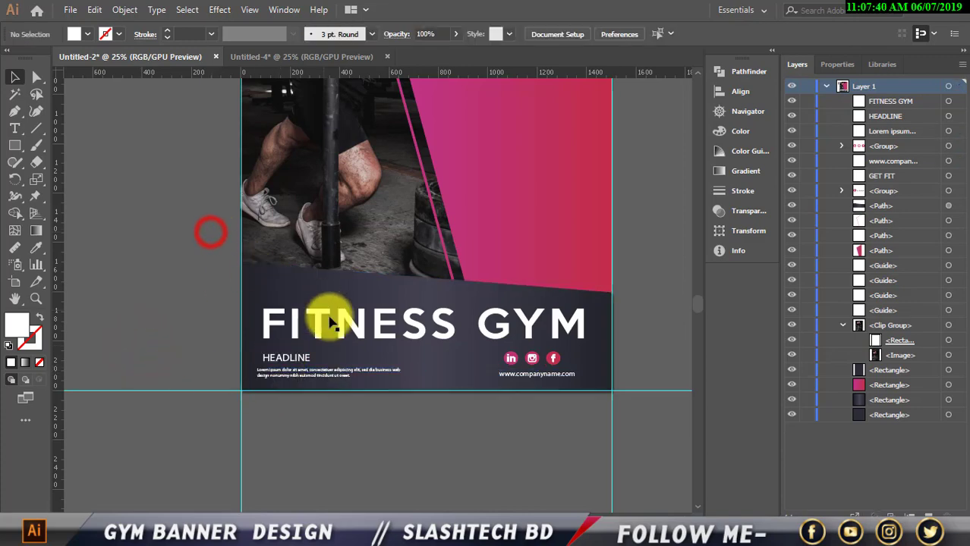
click(286, 359)
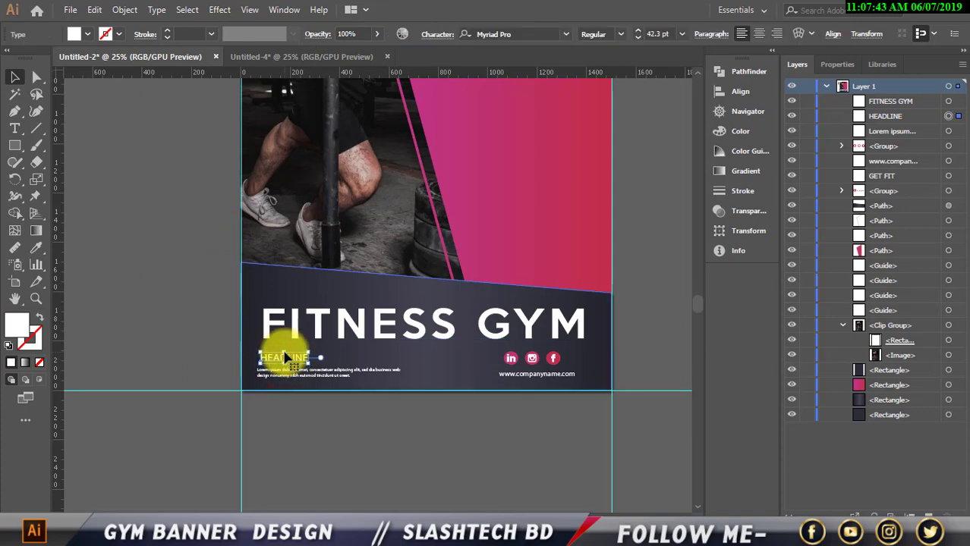
click(385, 330)
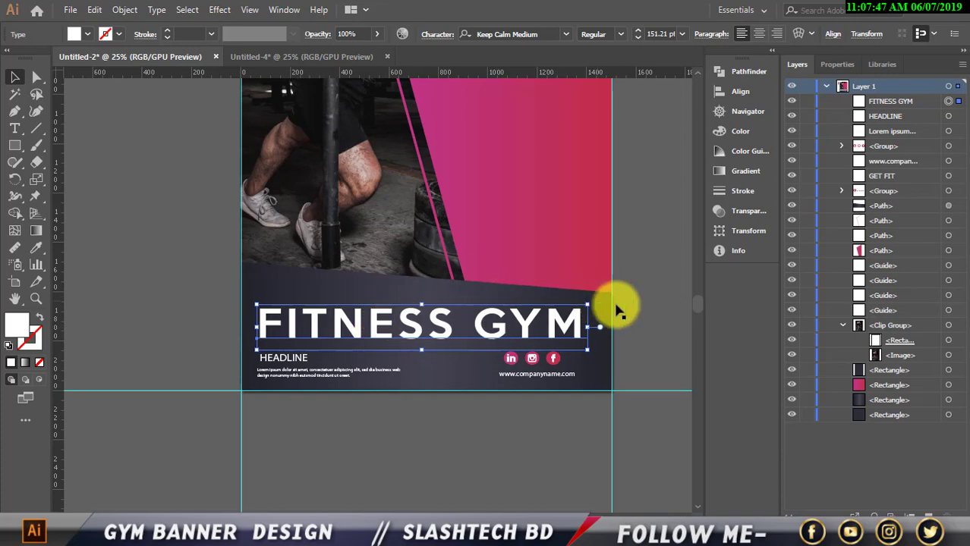
click(673, 301)
Step: Draw a white circle with the Ellipse tool on the upper part of the pink gradient shape
scroll(668, 283, down, 1)
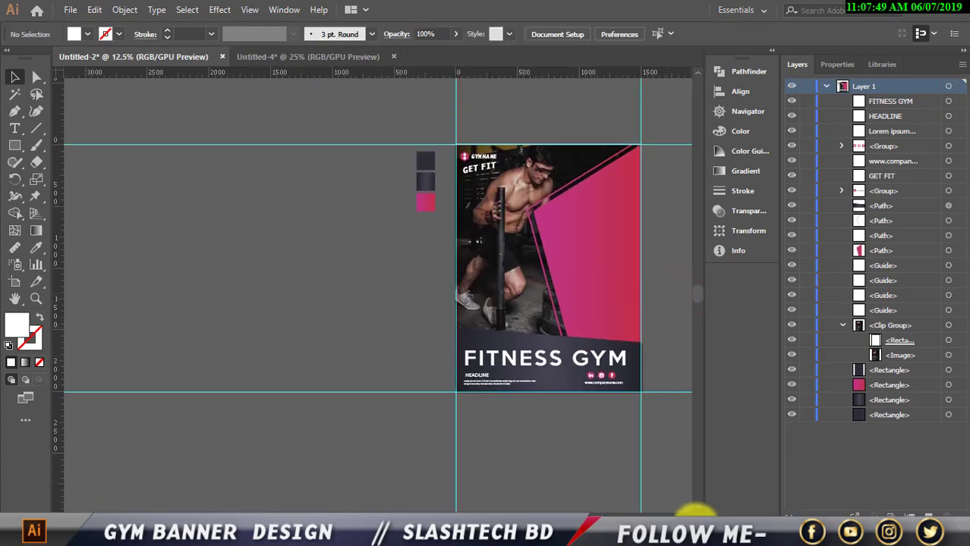
scroll(683, 509, right, 3)
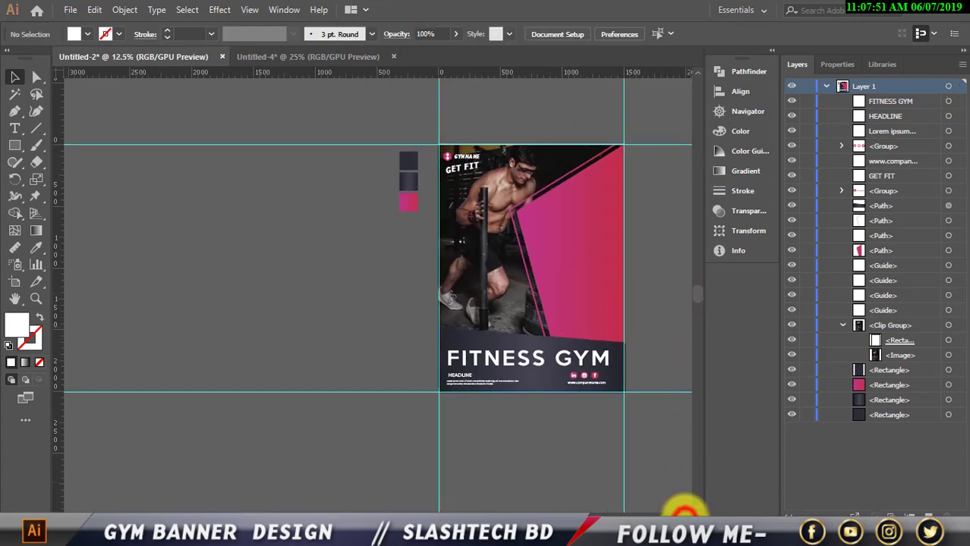
scroll(467, 372, up, 1)
scroll(474, 307, up, 1)
scroll(473, 302, up, 1)
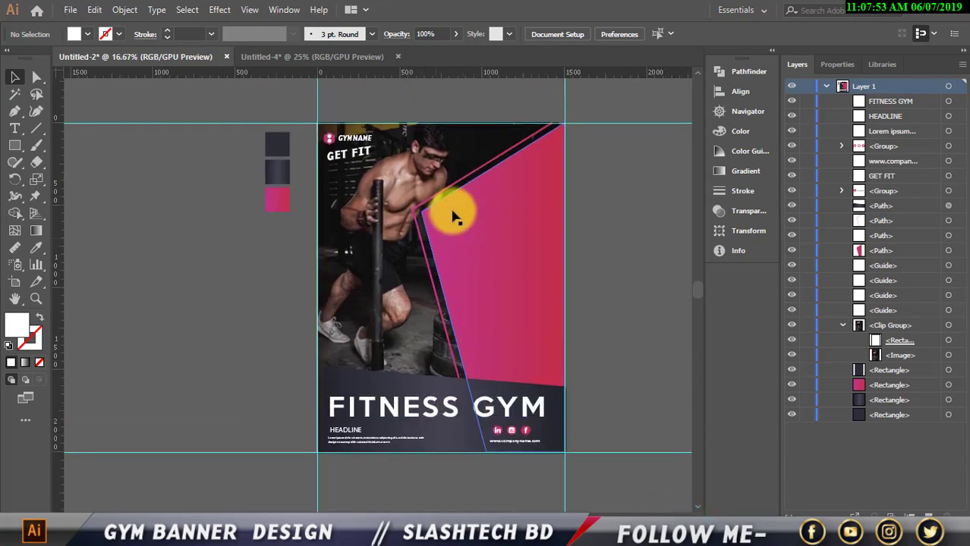
scroll(579, 250, up, 2)
scroll(579, 250, down, 2)
scroll(549, 267, up, 3)
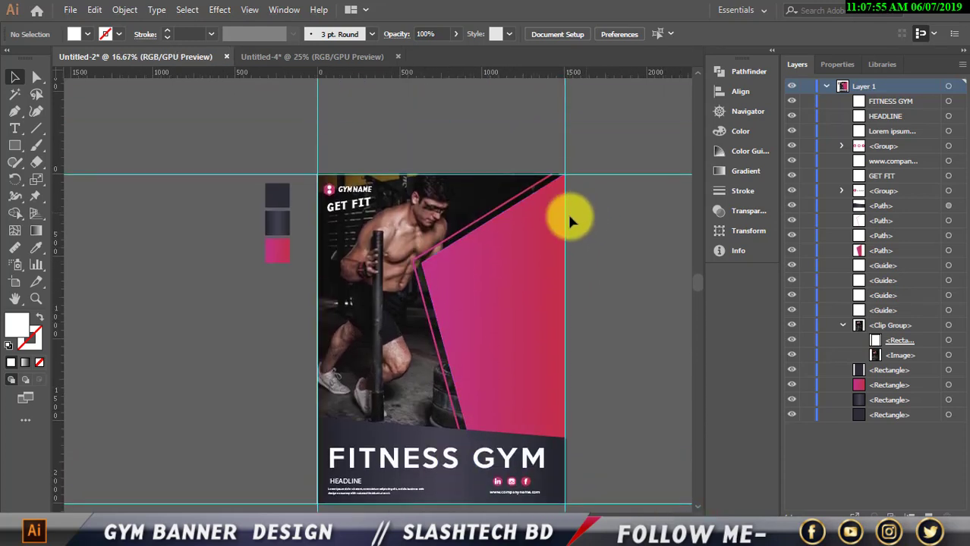
drag(20, 147, 54, 177)
scroll(581, 317, up, 1)
drag(459, 246, 480, 314)
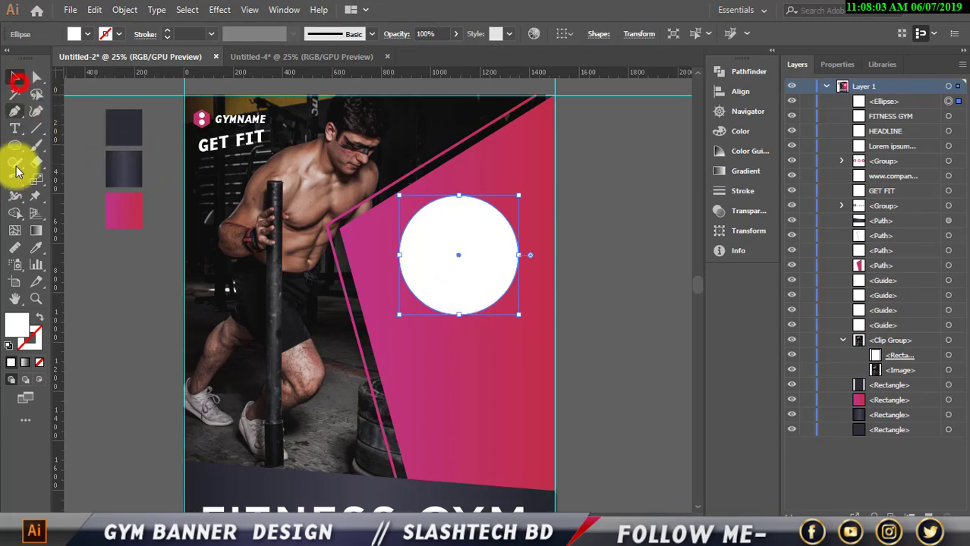
Step: Fill the circle with the dark gradient sampled from the middle color swatch beside the artboard
click(36, 248)
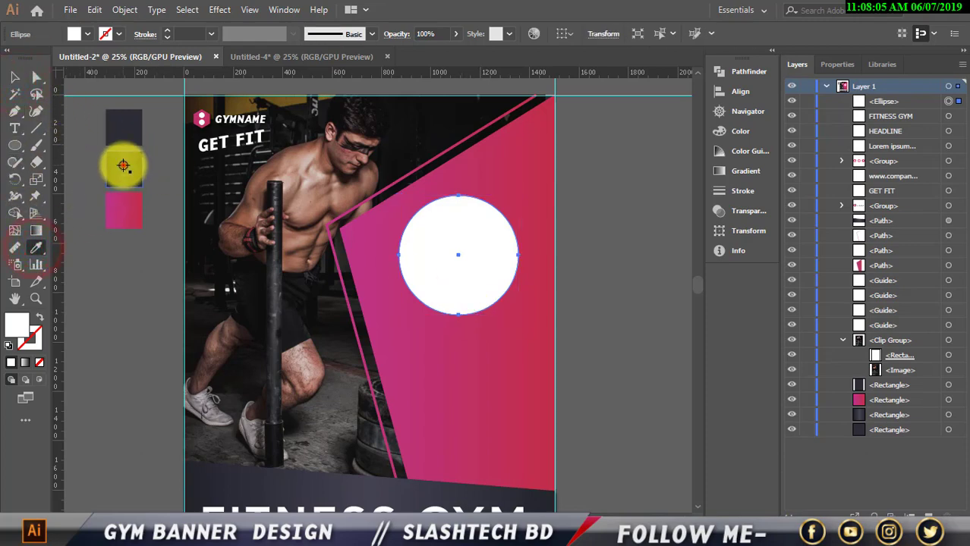
click(123, 165)
click(16, 78)
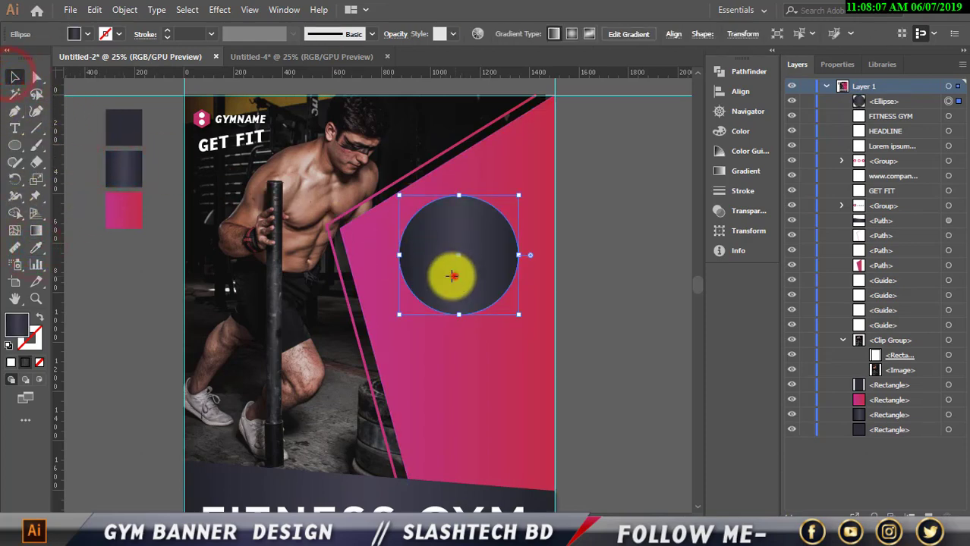
Step: Move the dark gradient circle slightly left and shrink it a little on the upper part of the pink shape
drag(454, 276, 443, 278)
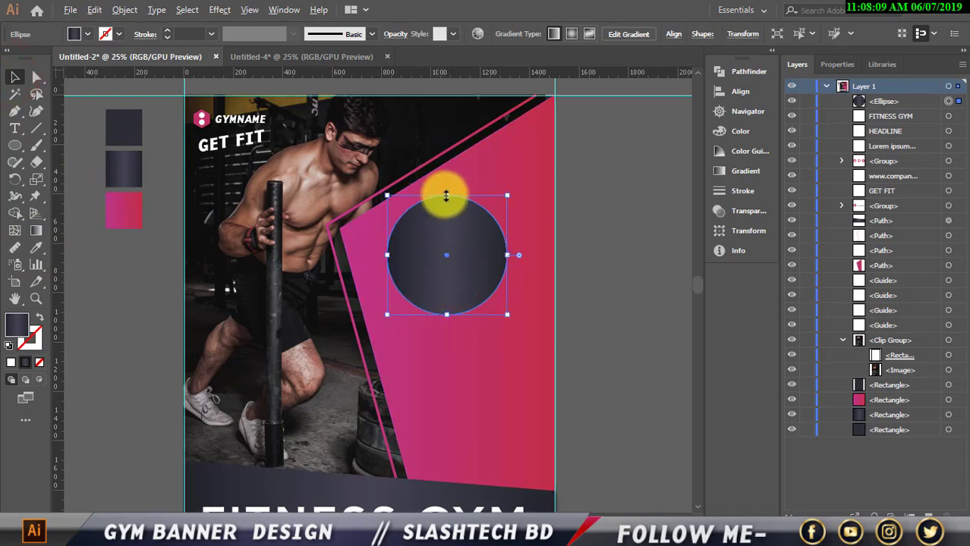
drag(445, 196, 451, 203)
mouse_move(462, 250)
mouse_down()
mouse_move(460, 231)
mouse_move(453, 237)
mouse_up()
click(628, 249)
scroll(530, 256, down, 1)
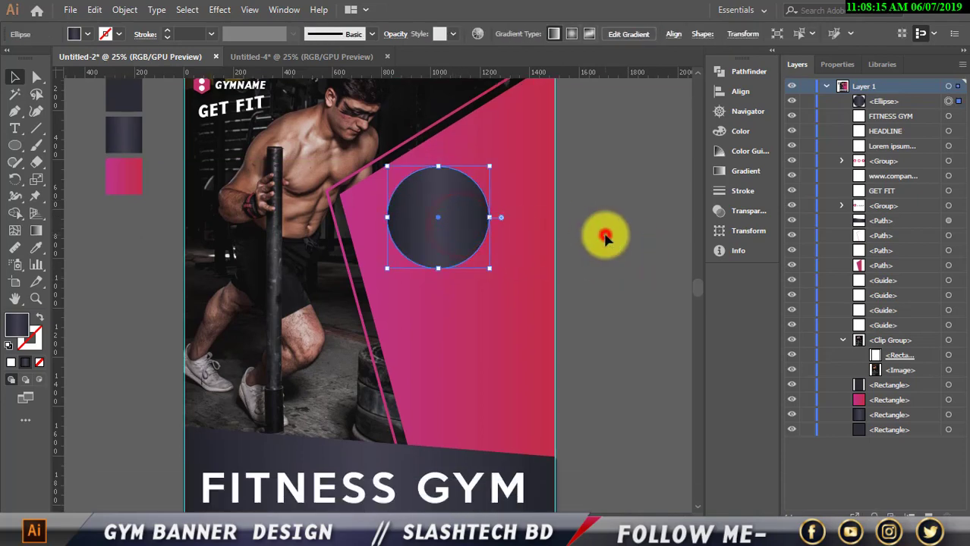
click(604, 223)
scroll(604, 258, down, 1)
scroll(546, 190, up, 2)
Step: Bring the two BUSINESS HEADLINE text blocks from Untitled-4 into the Untitled-2 banner, on the pink shape beneath the circle
click(309, 55)
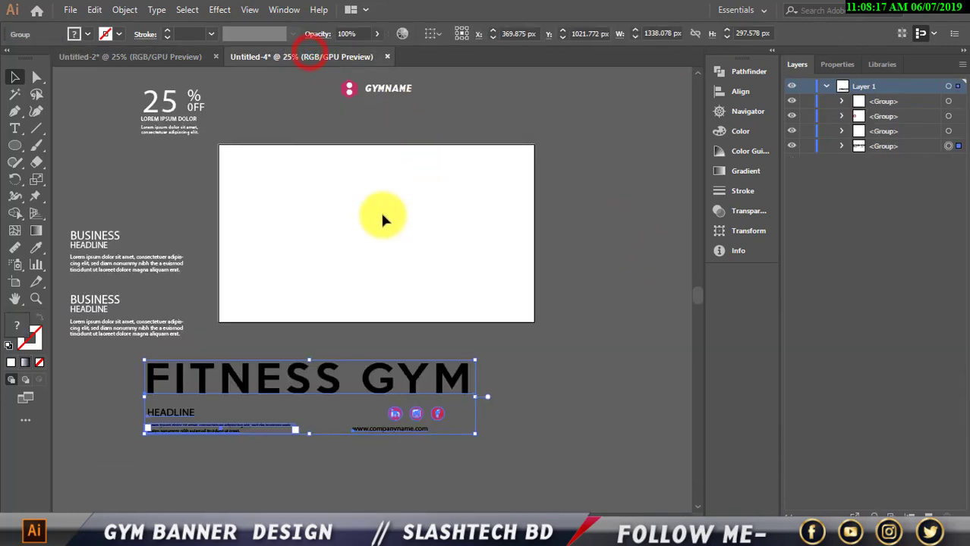
drag(138, 342, 454, 337)
drag(402, 316, 499, 357)
click(613, 355)
scroll(521, 349, down, 3)
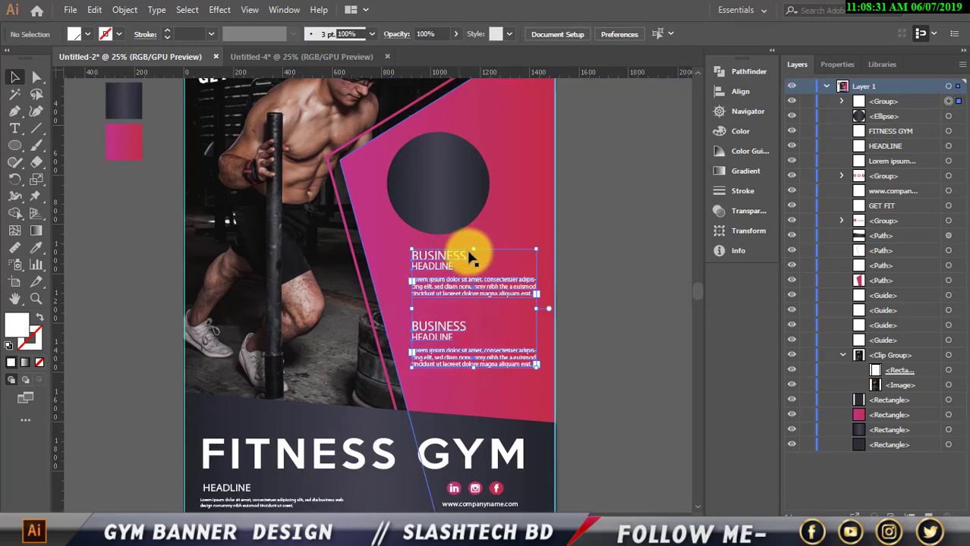
Step: Group the two BUSINESS HEADLINE text blocks, enlarge them slightly and position them on the pink shape beneath the circle
key(ctrl+g)
drag(472, 245, 468, 243)
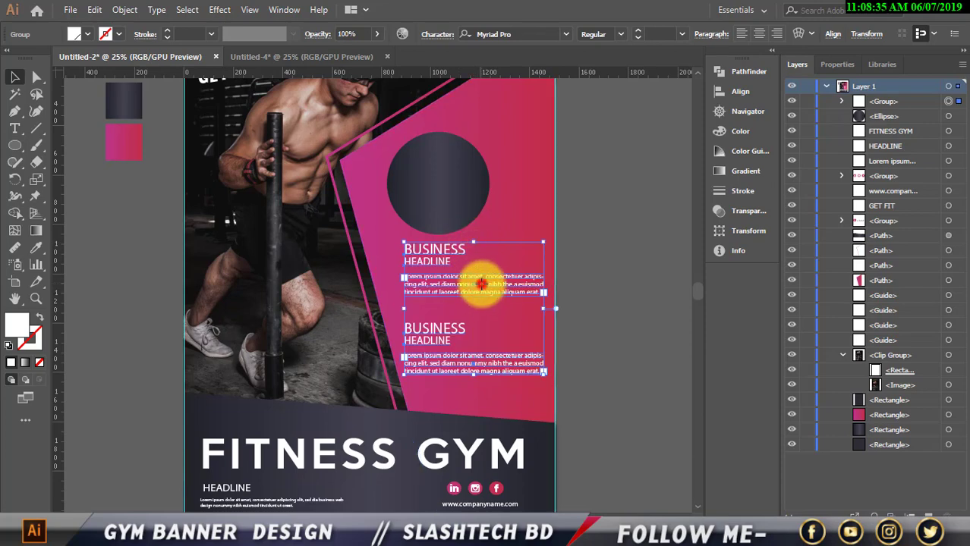
drag(481, 283, 482, 287)
click(578, 287)
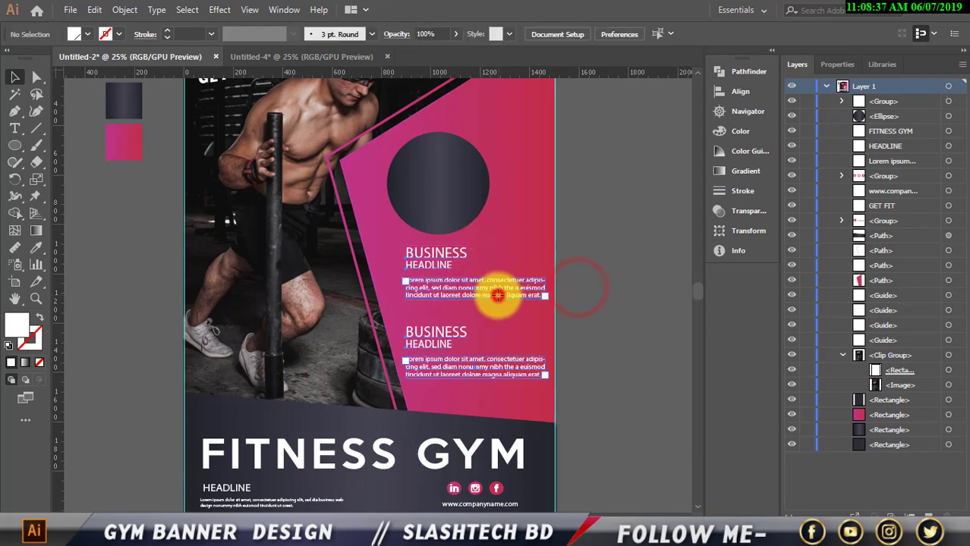
Step: Ungroup the two text blocks from each other and separate the upper BUSINESS HEADLINE heading from its paragraph
click(497, 296)
right_click(508, 297)
click(541, 415)
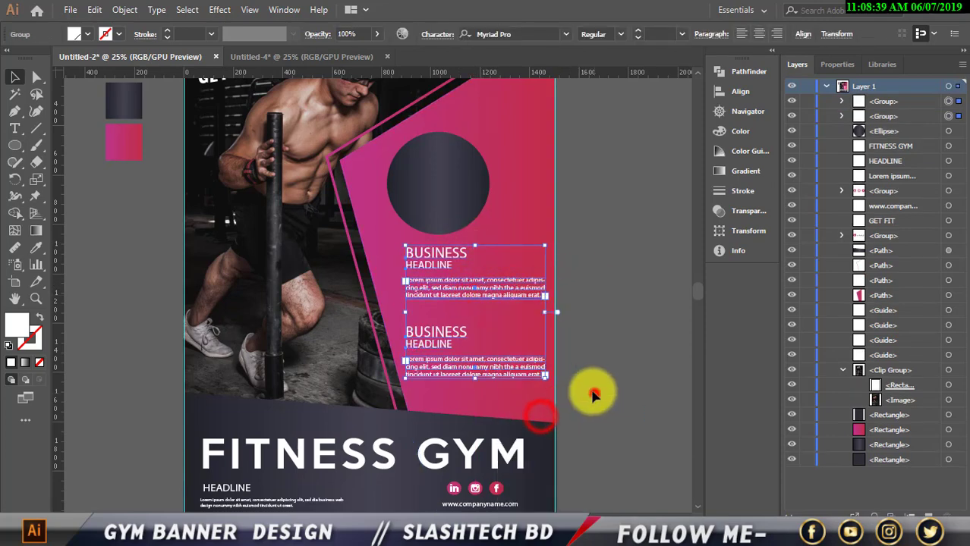
click(595, 394)
right_click(436, 254)
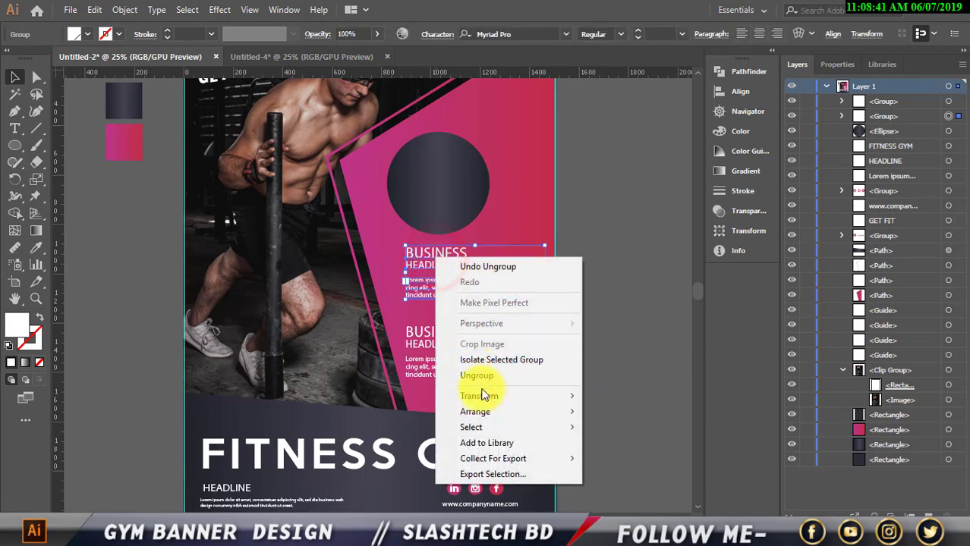
click(474, 379)
click(578, 376)
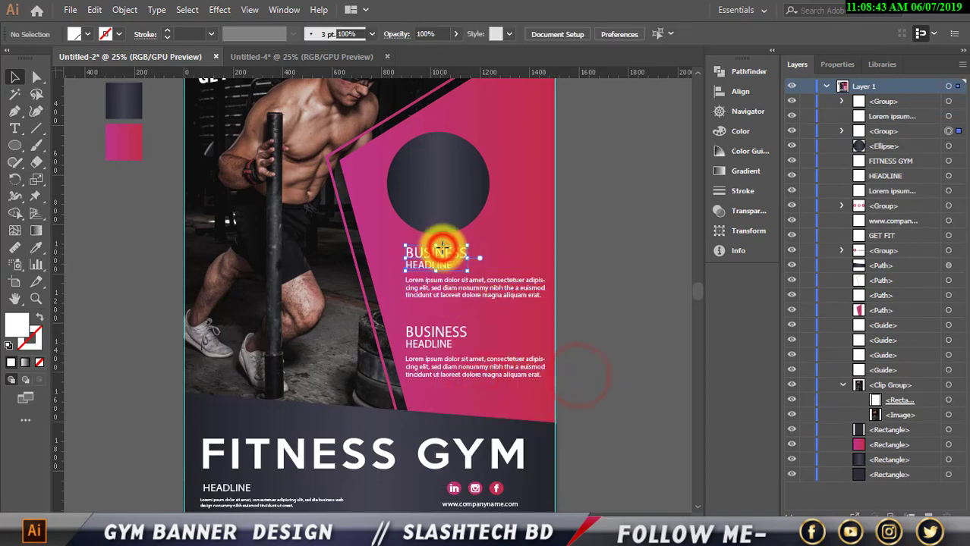
Step: Set the font of the upper BUSINESS HEADLINE heading to Keep Calm Medium
click(441, 247)
click(566, 33)
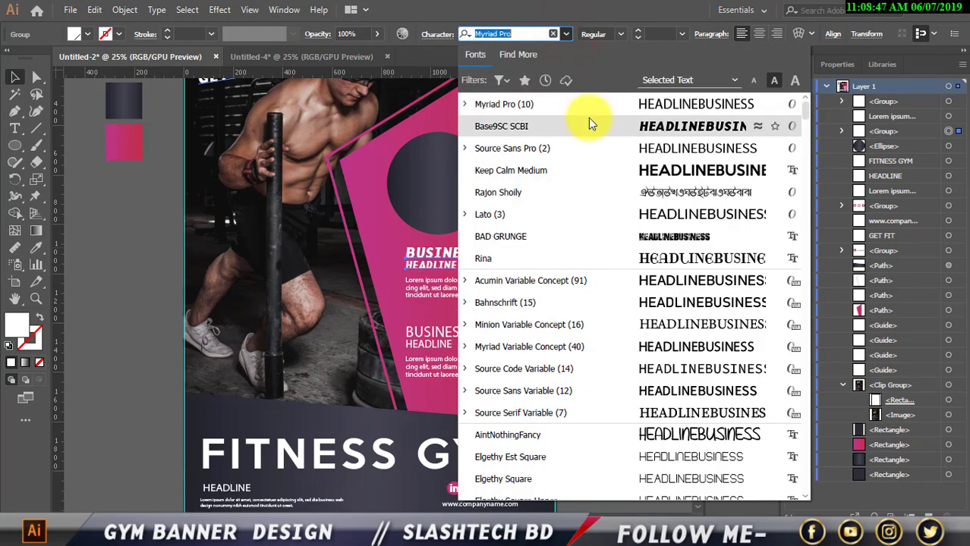
click(591, 167)
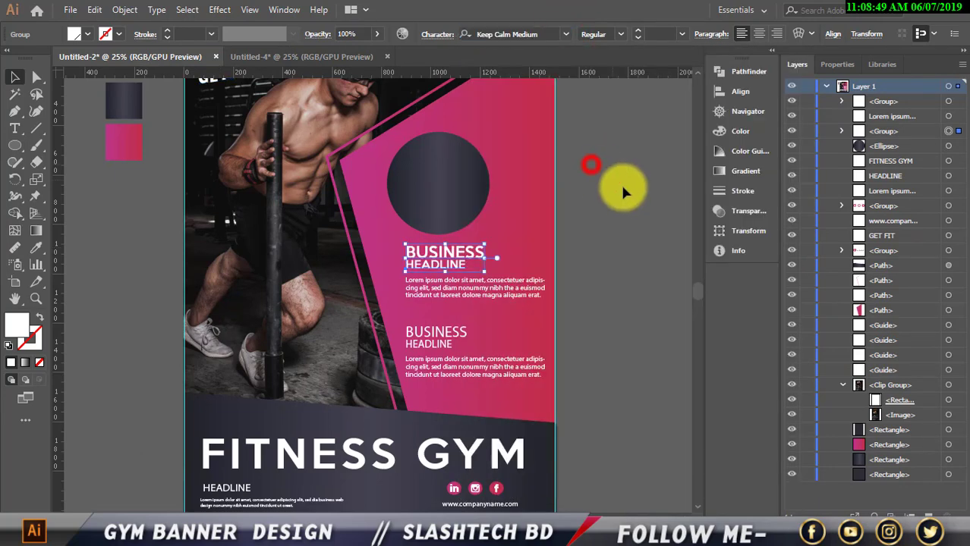
click(621, 193)
Step: Ungroup the lower text block and select only its BUSINESS HEADLINE heading
click(438, 330)
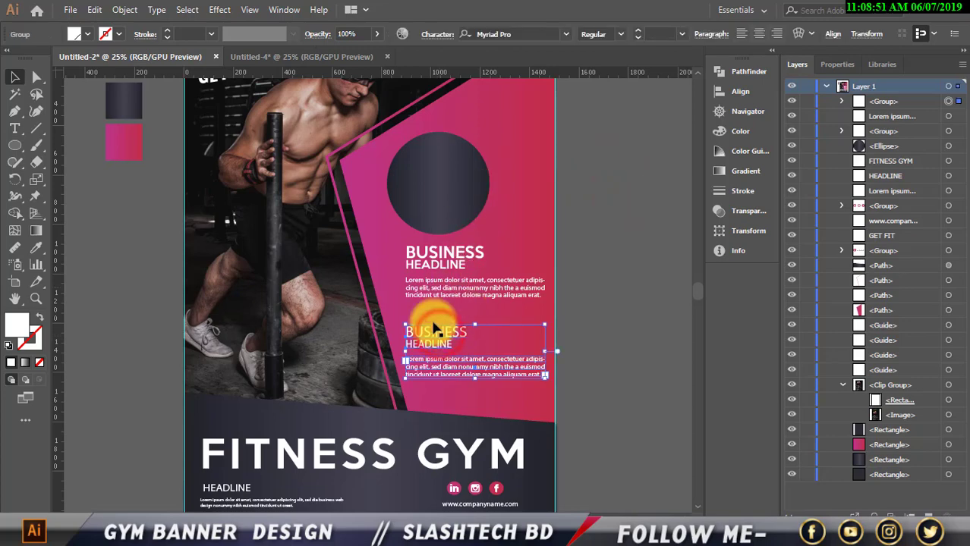
right_click(434, 327)
click(481, 238)
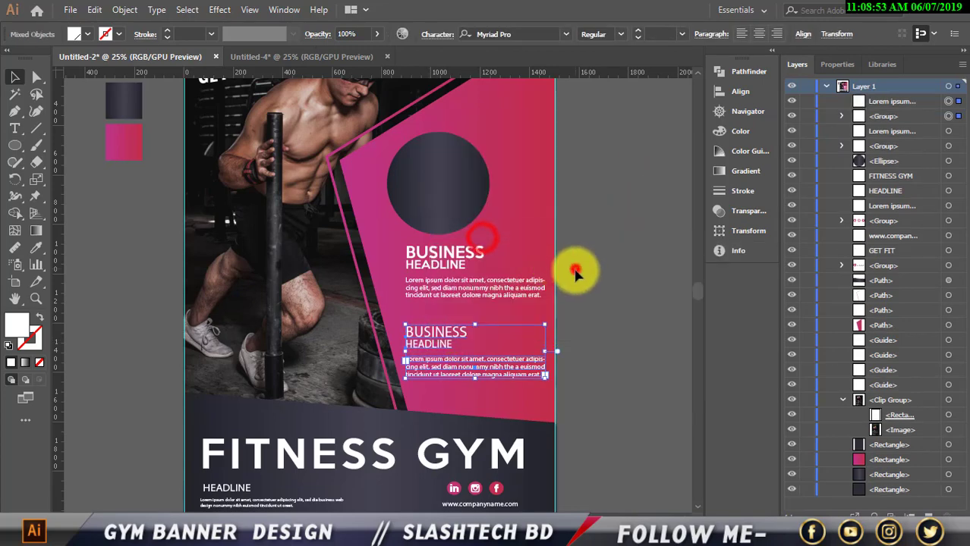
click(575, 275)
click(456, 331)
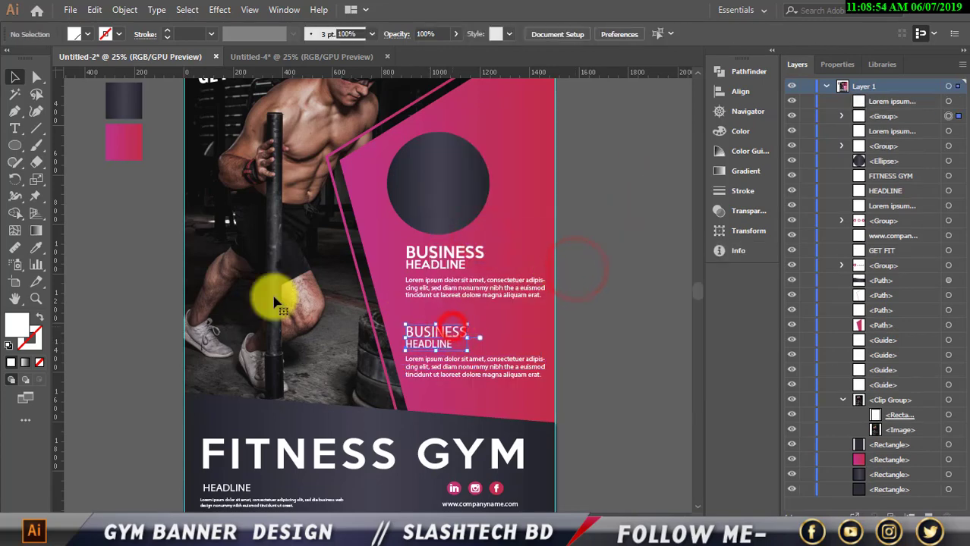
Step: Try to copy the upper heading's text style to the lower heading with the Eyedropper, and undo it
click(36, 248)
click(426, 254)
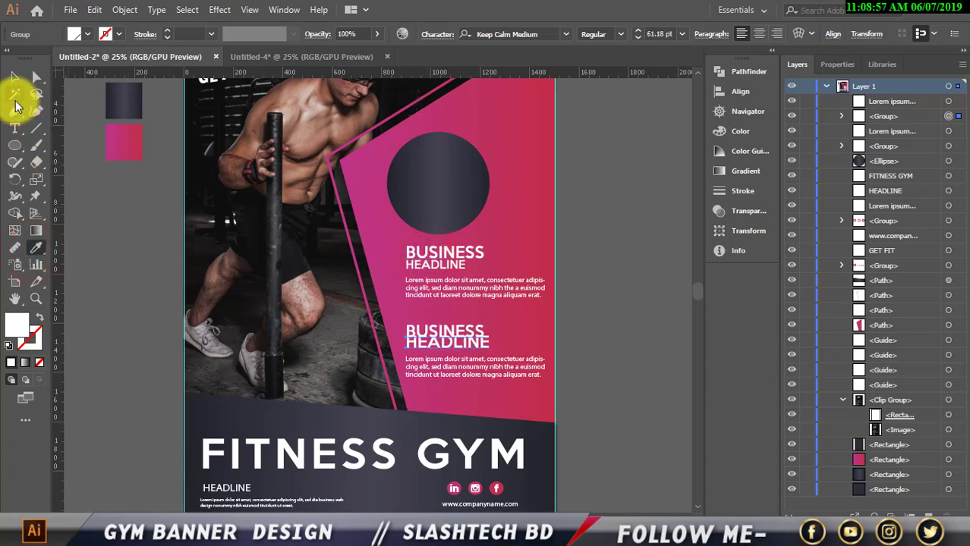
key(ctrl+z)
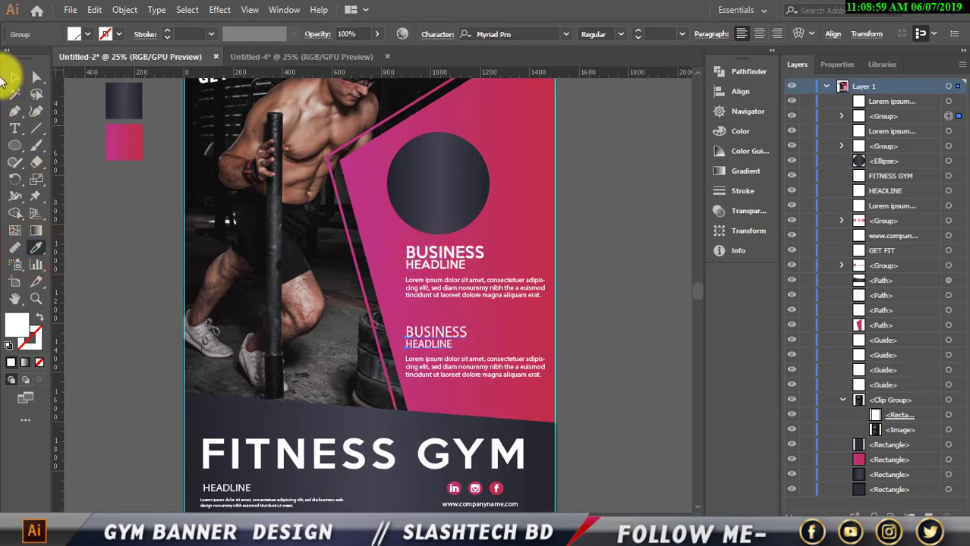
Step: Set the font of the selected lower BUSINESS HEADLINE heading to Keep Calm Medium
click(14, 77)
click(566, 34)
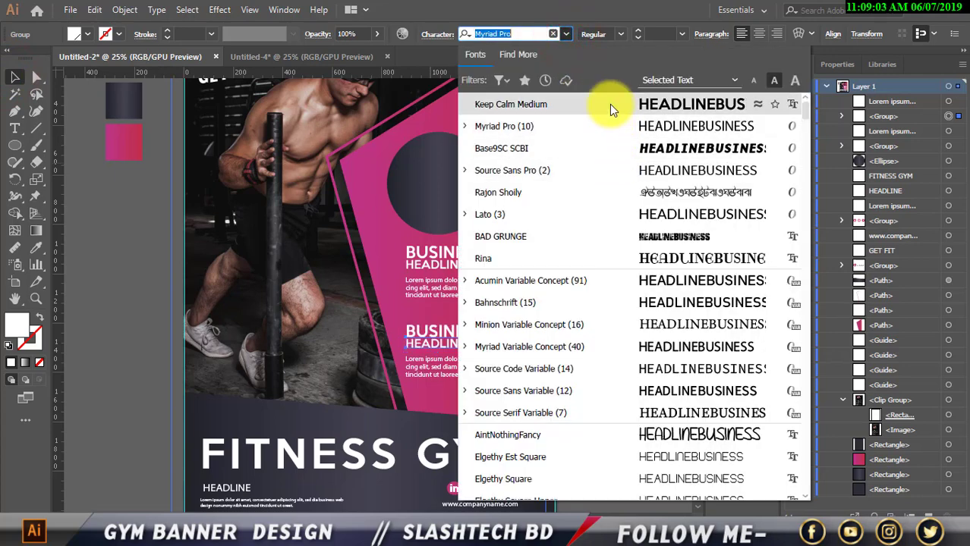
click(609, 104)
click(634, 241)
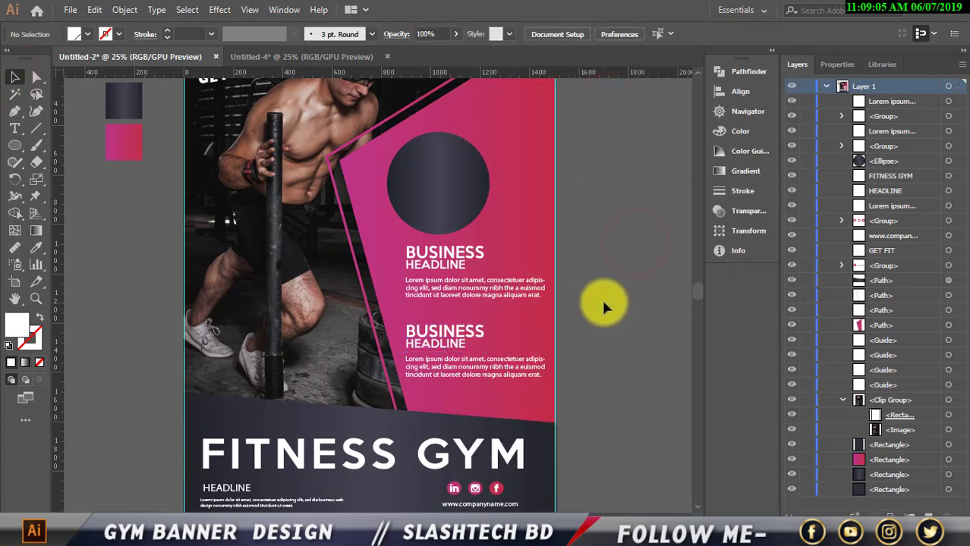
scroll(602, 290, down, 1)
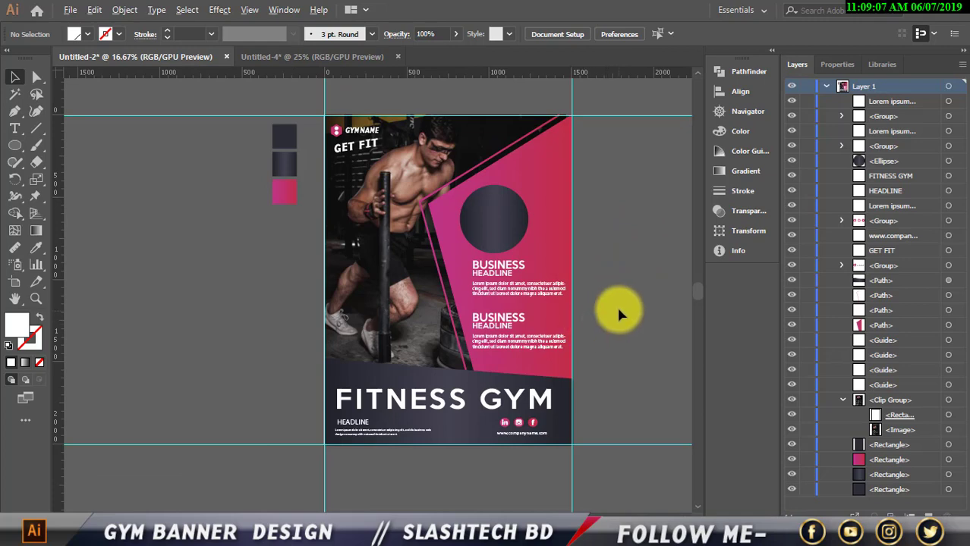
scroll(612, 243, up, 1)
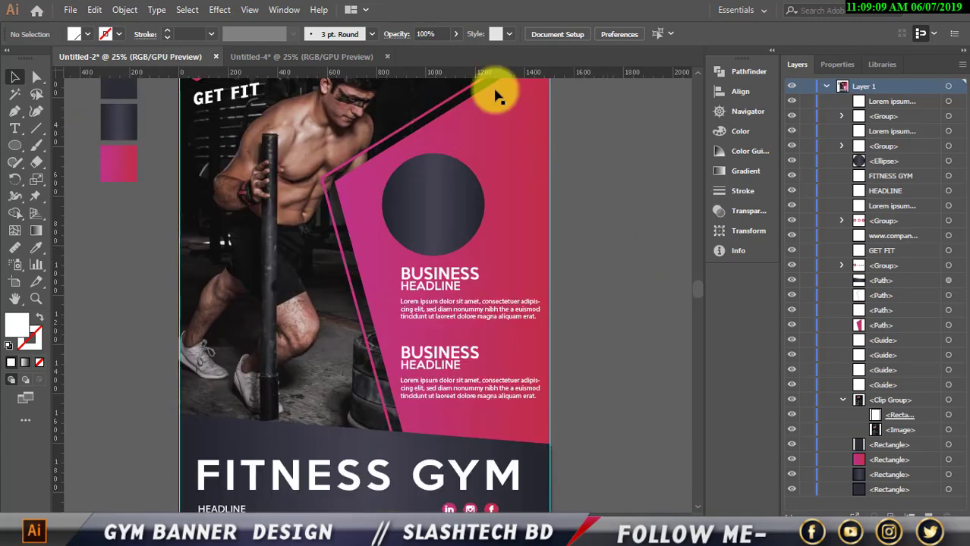
Step: Bring the 25% OFF text group from Untitled-4 into the banner's dark circle and enlarge it slightly
click(329, 59)
click(168, 112)
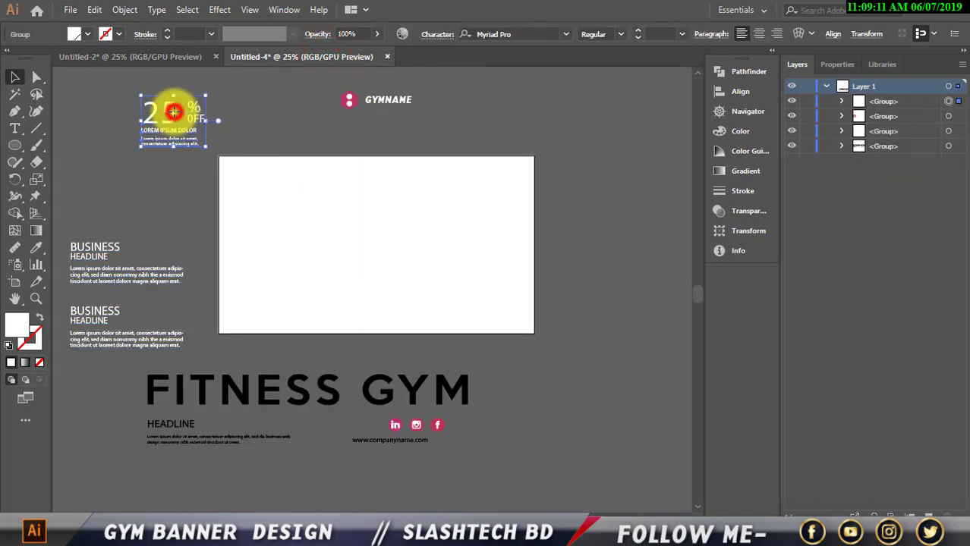
drag(249, 95, 431, 202)
key(ctrl+plus)
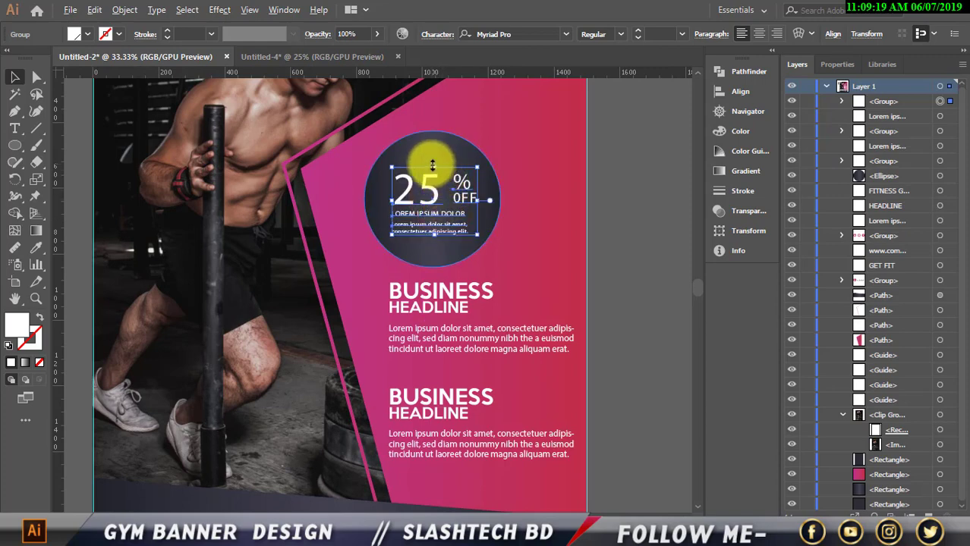
drag(433, 166, 433, 159)
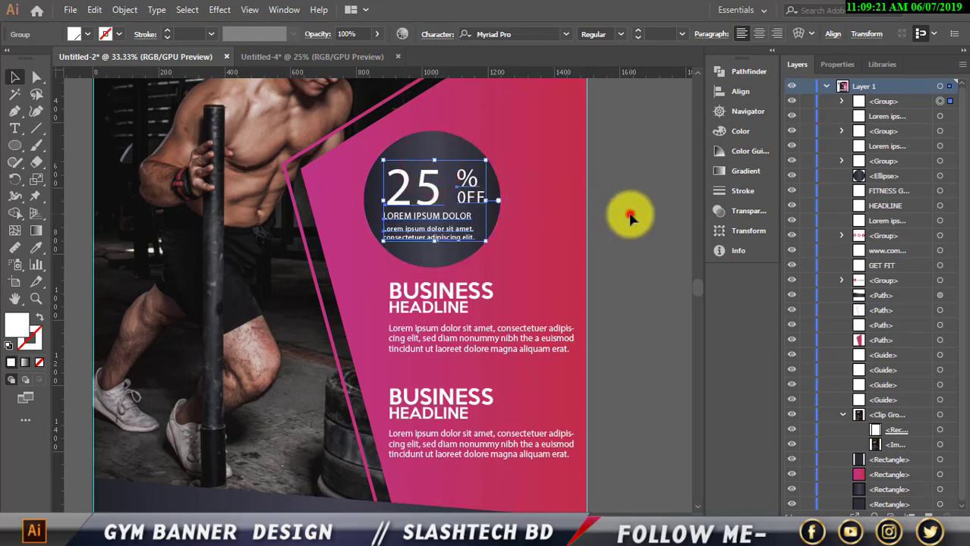
click(629, 218)
Step: Ungroup the offer text in the circle so the 25% OFF part separates from the lorem ipsum lines
scroll(629, 218, up, 1)
click(433, 231)
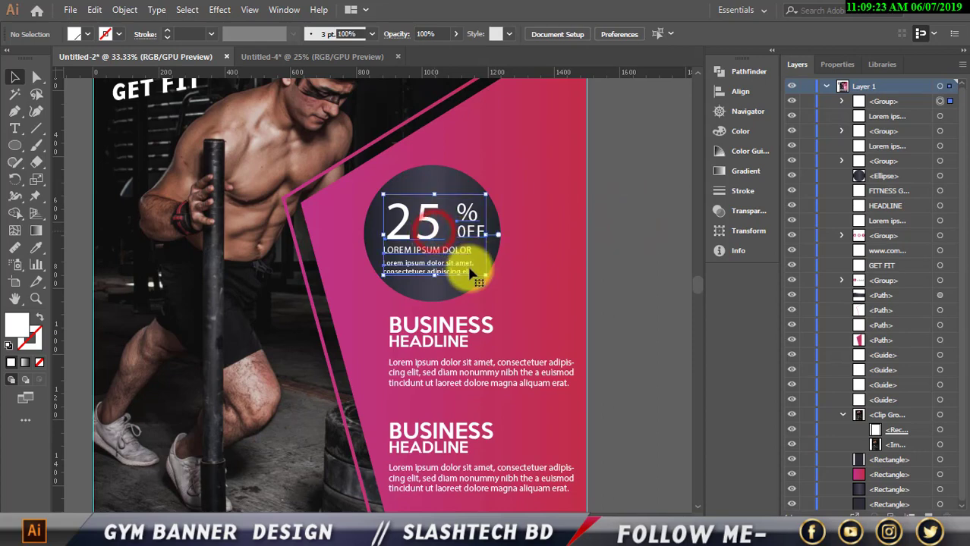
right_click(432, 231)
click(480, 346)
click(611, 343)
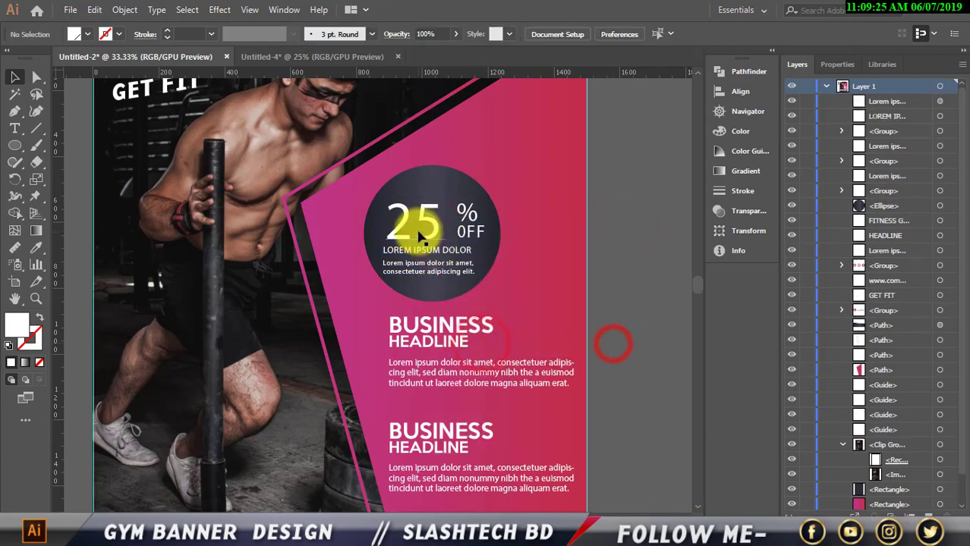
Step: Set the font of the 25% OFF text to Keep Calm Medium
click(418, 220)
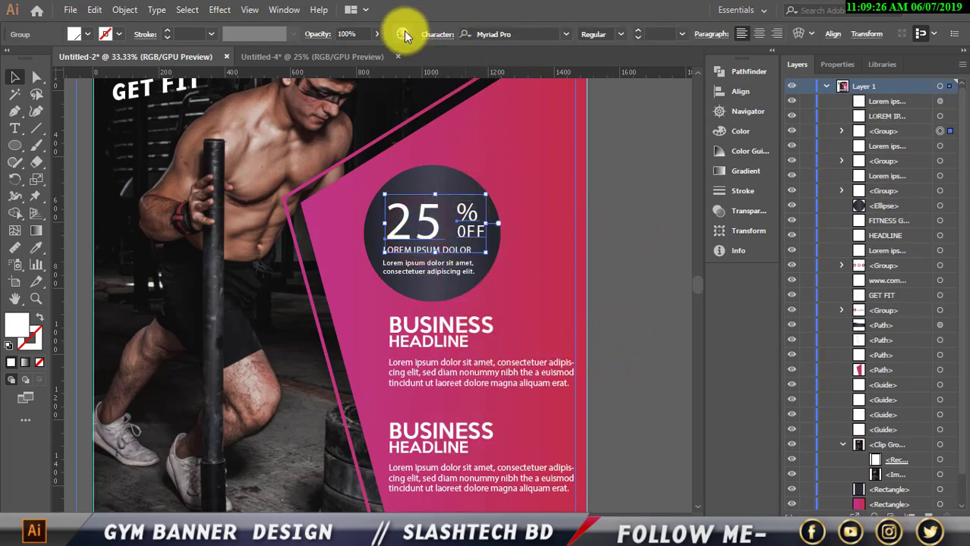
click(566, 34)
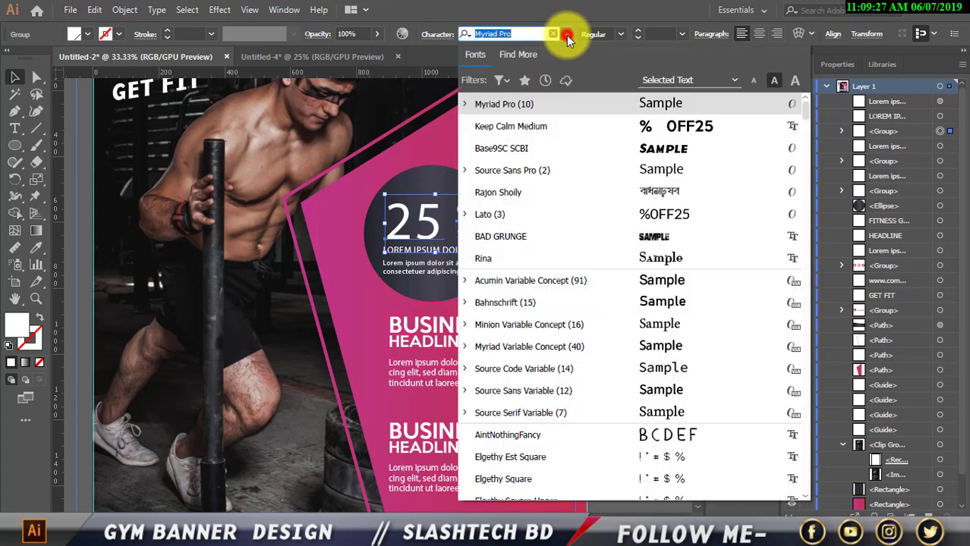
click(604, 129)
click(675, 213)
Step: Shift the 25% OFF text slightly left so it sits centered in the dark circle
click(441, 229)
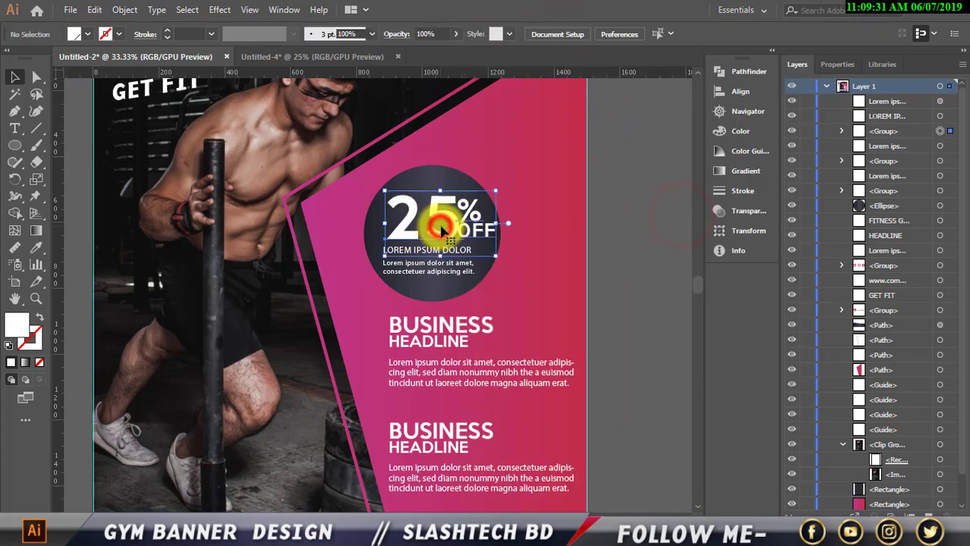
drag(442, 229, 435, 229)
click(673, 263)
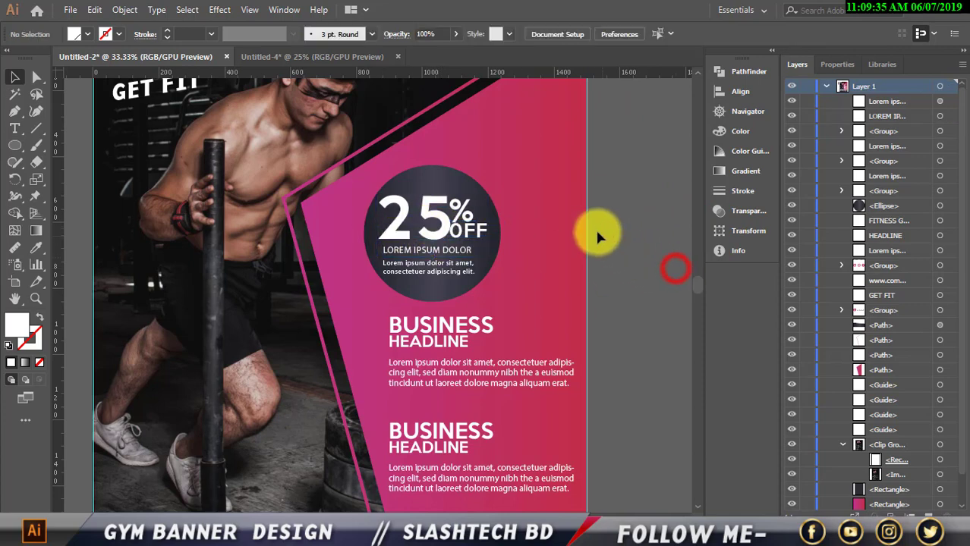
Step: Preview other fonts on the 25% OFF text and stay with Keep Calm Medium
click(468, 219)
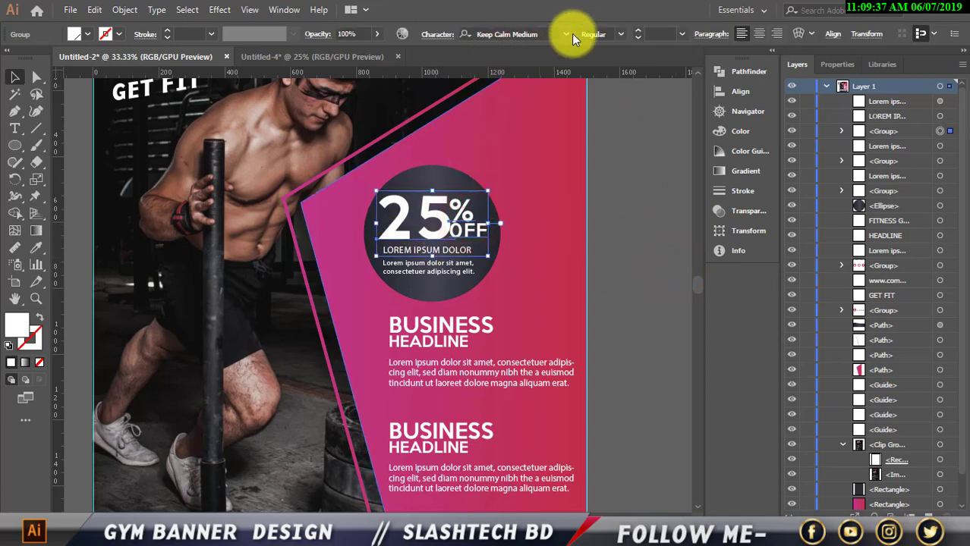
click(571, 34)
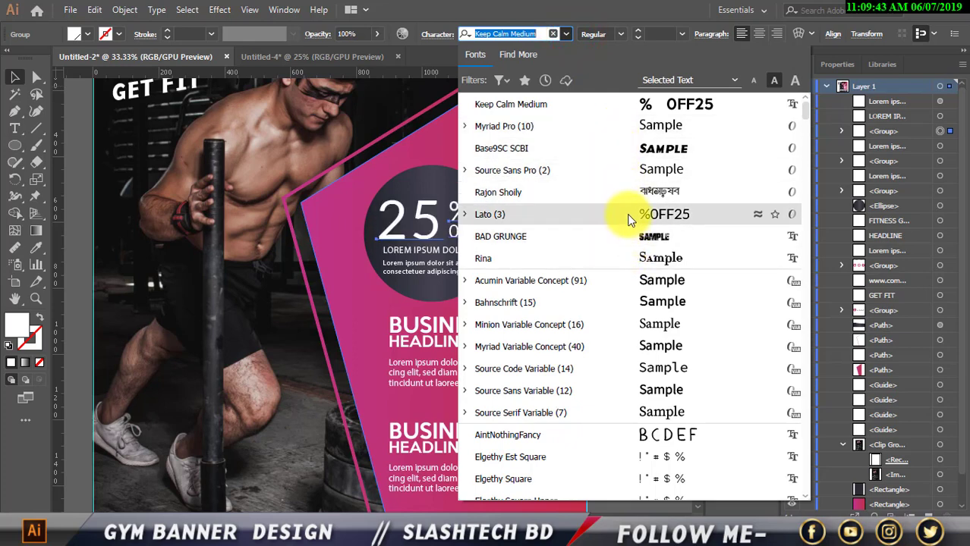
click(621, 109)
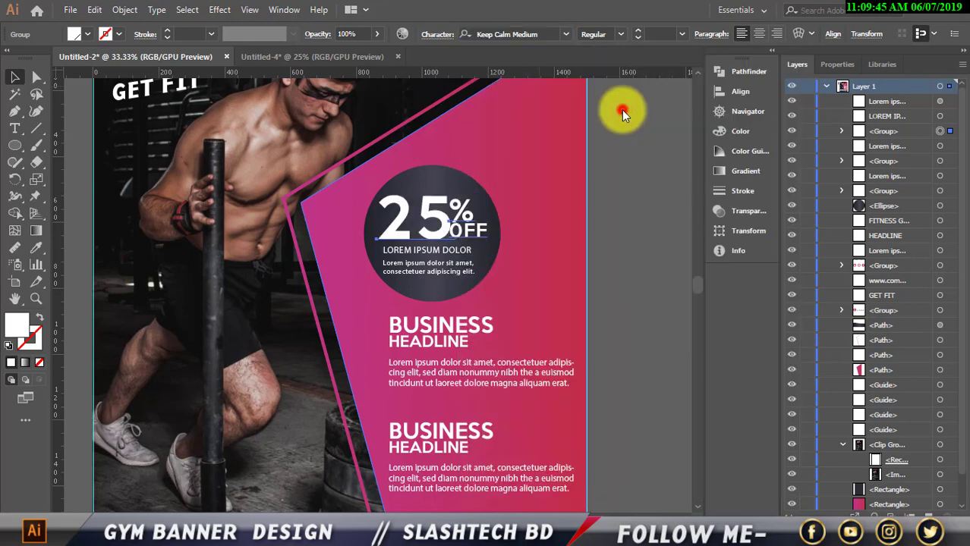
click(668, 205)
scroll(599, 215, down, 1)
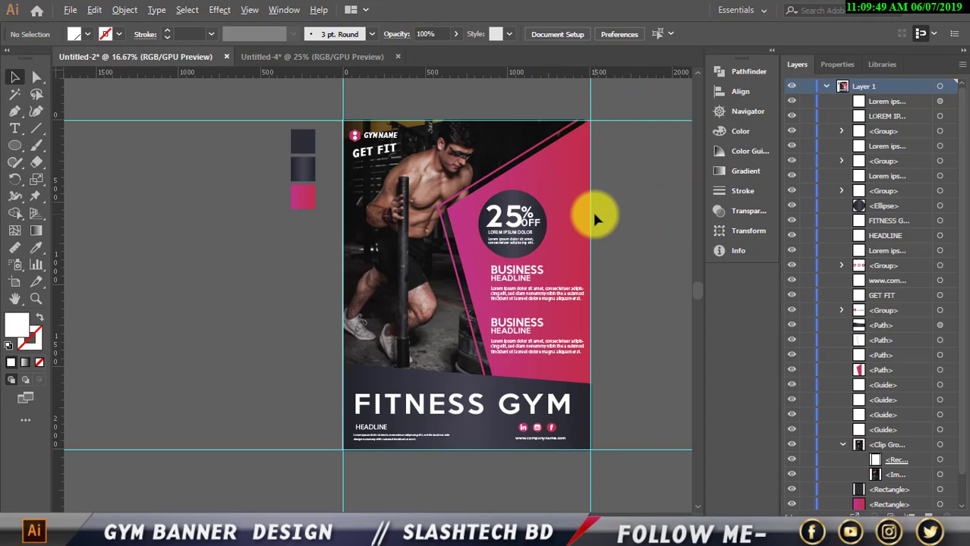
scroll(594, 218, up, 1)
Step: Set the 25% OFF text's font to Myriad Pro and shift it slightly right to center it in the dark circle
click(499, 211)
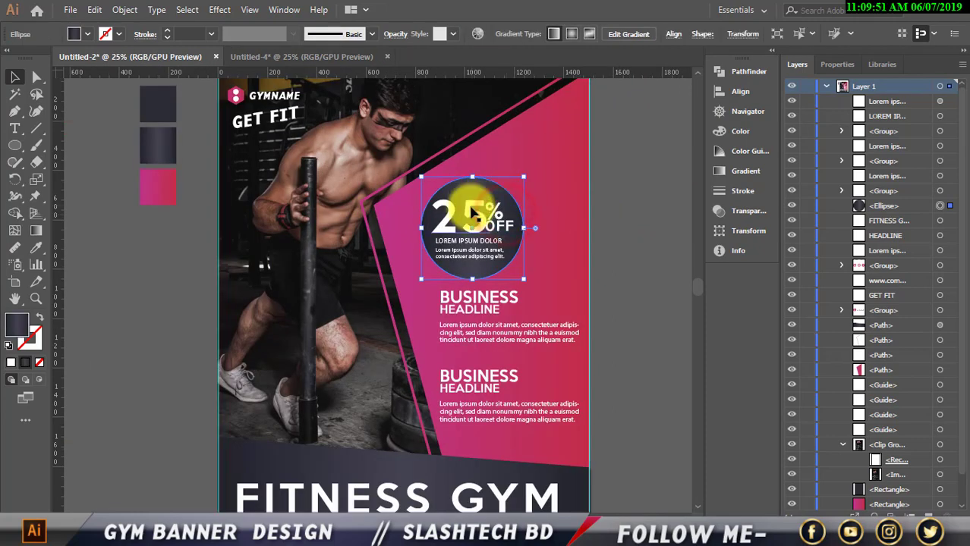
click(472, 210)
click(566, 35)
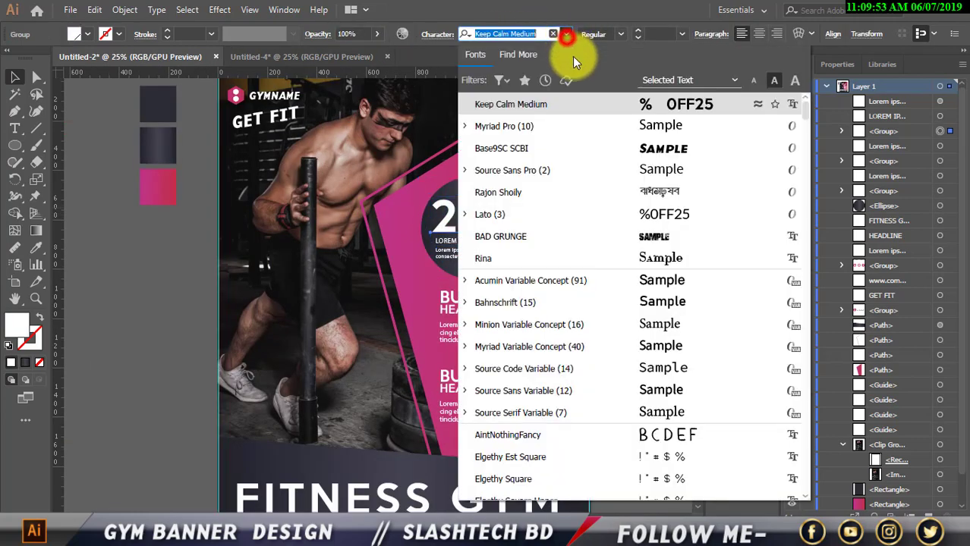
click(594, 126)
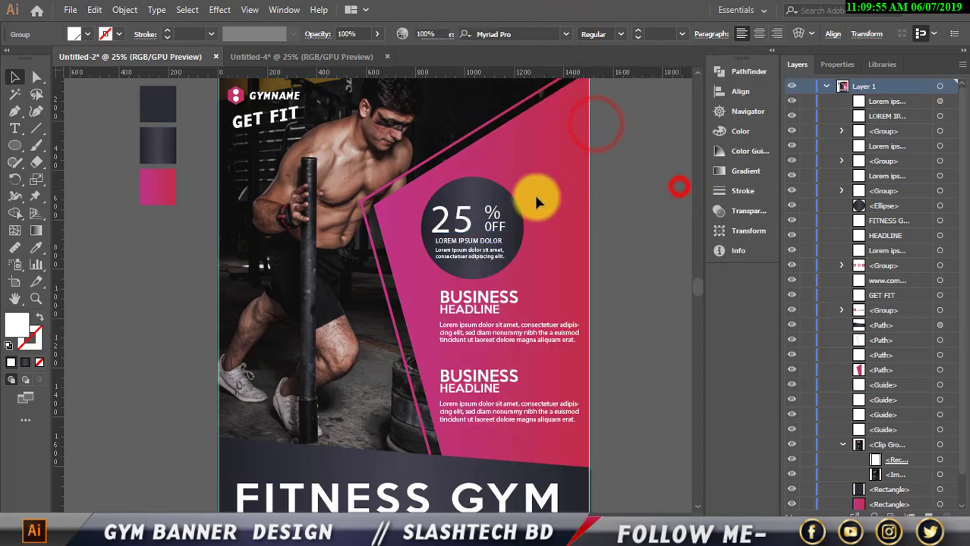
click(679, 186)
drag(502, 201, 503, 202)
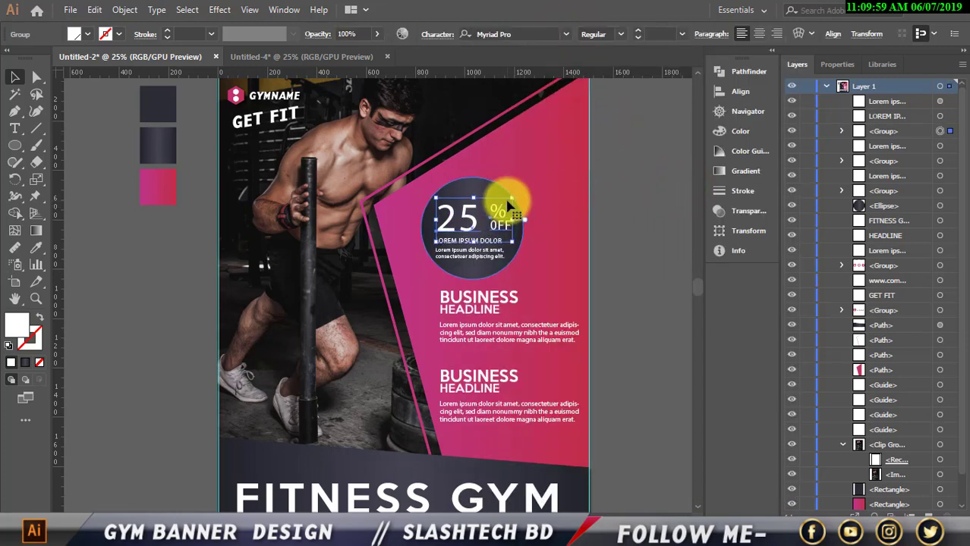
click(645, 260)
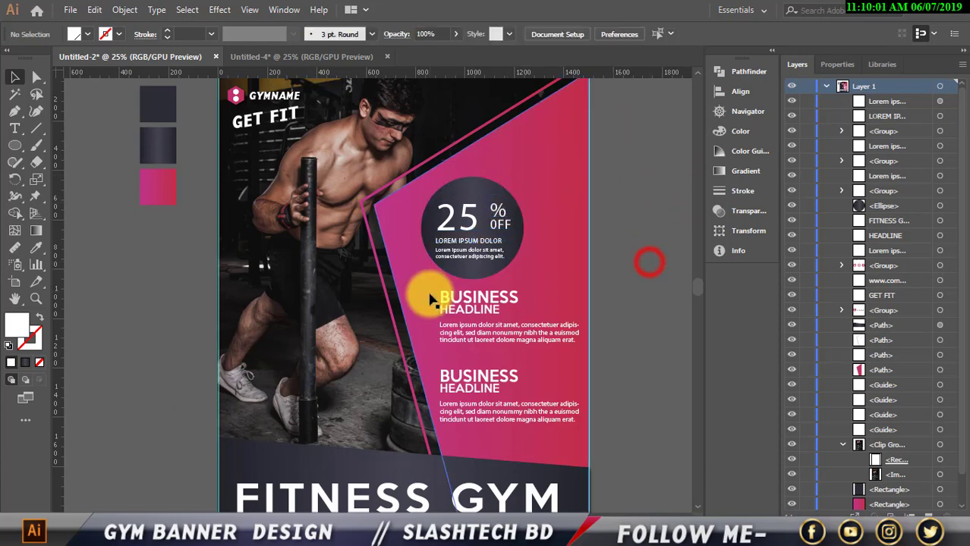
Step: Apply a Multiply drop shadow at 73% opacity, 7 px X offset, 6 px Y offset and 5 px blur to both BUSINESS HEADLINE blocks and their paragraphs
click(450, 296)
shift+click(482, 343)
shift+click(487, 388)
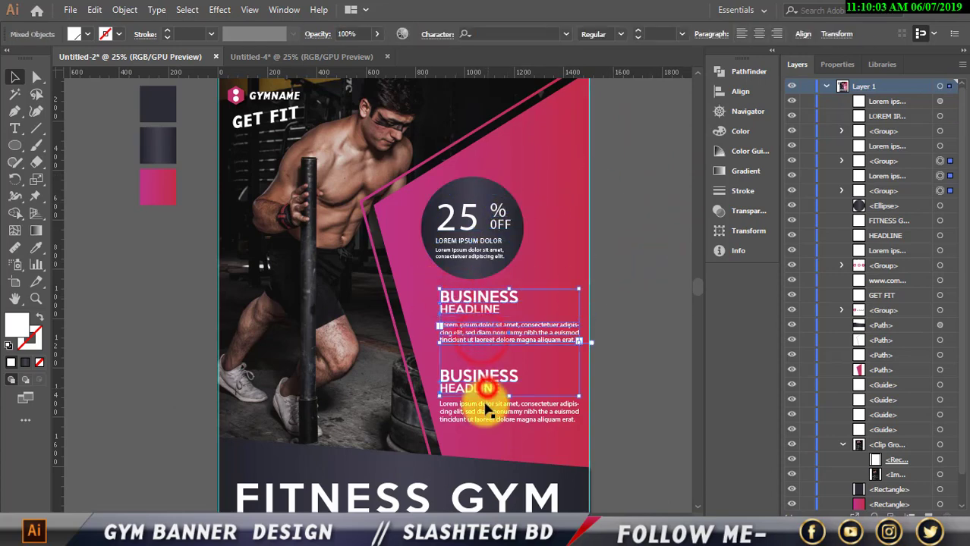
click(219, 9)
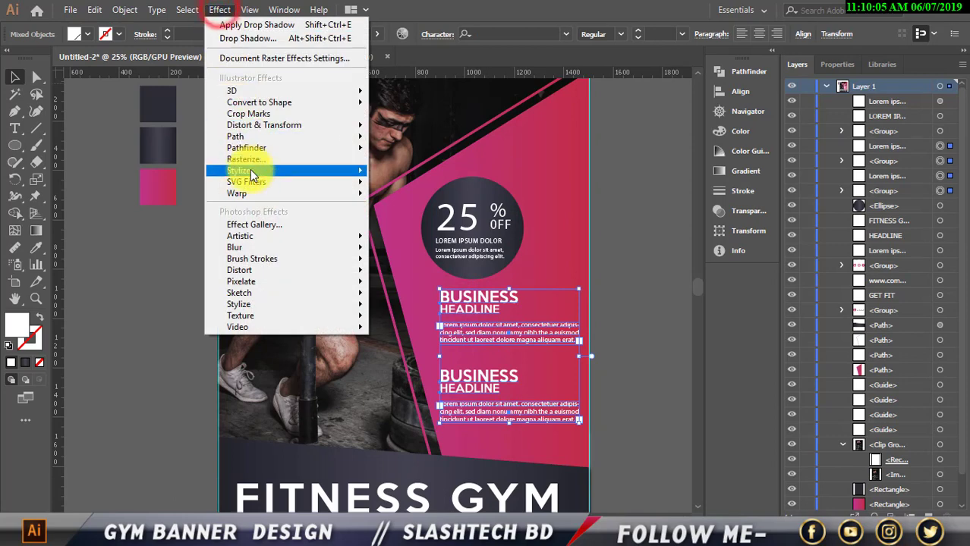
mouse_move(250, 170)
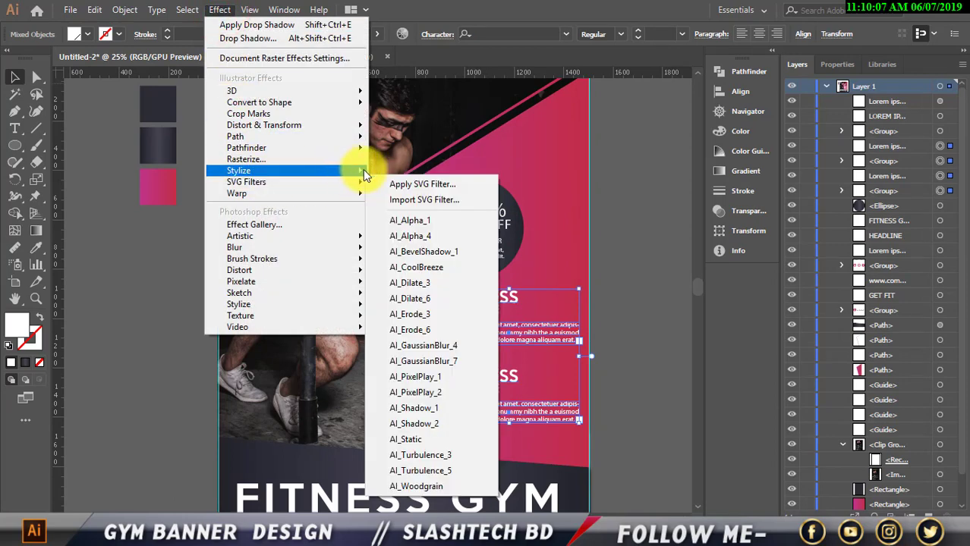
click(391, 169)
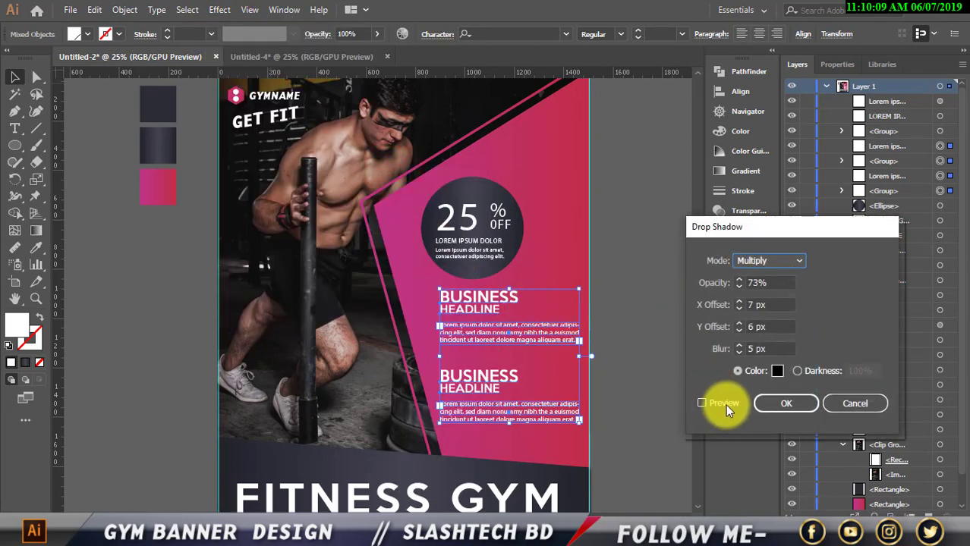
click(702, 404)
click(771, 403)
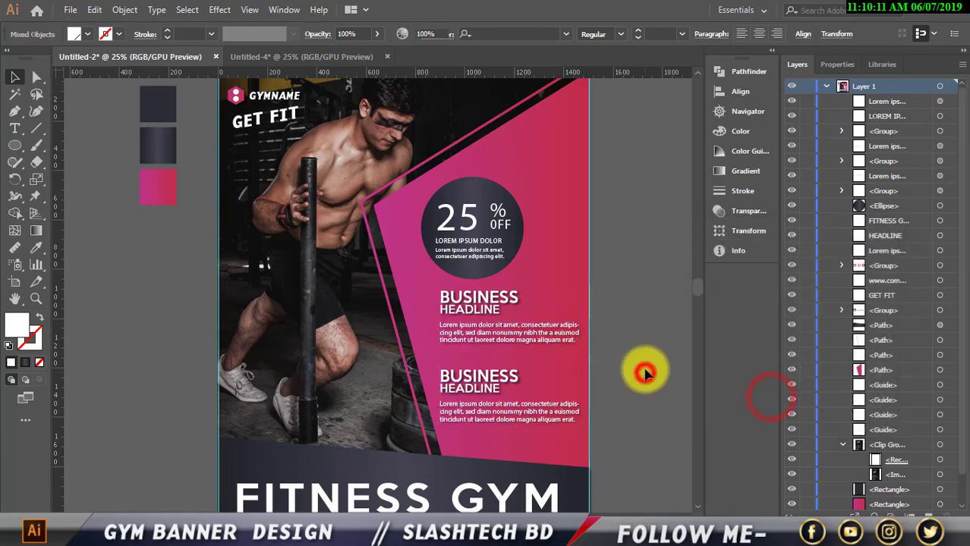
click(642, 361)
Step: Apply a Multiply drop shadow (73% opacity, 7 px and 6 px offsets, 5 px blur) to the 25% OFF and lorem ipsum text in the circle
scroll(642, 356, down, 2)
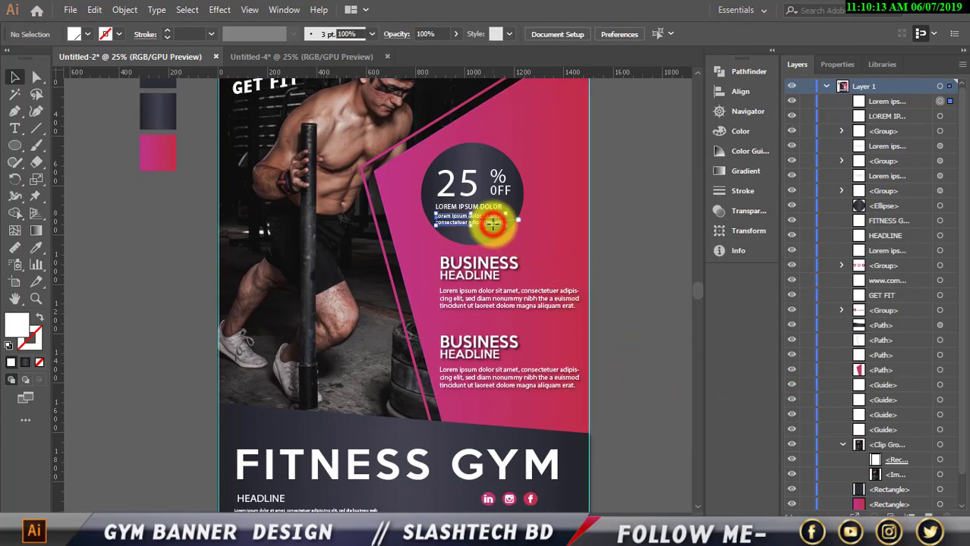
click(493, 222)
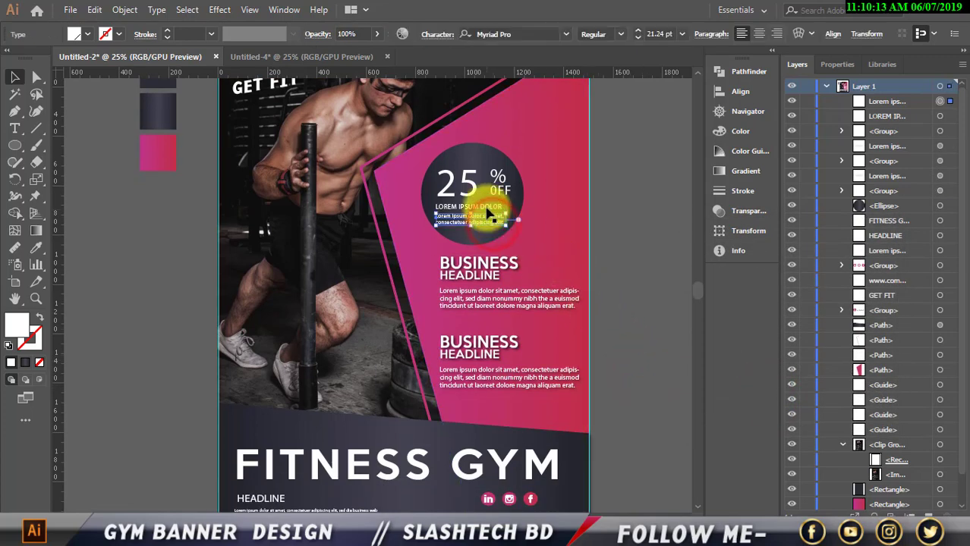
shift+click(463, 183)
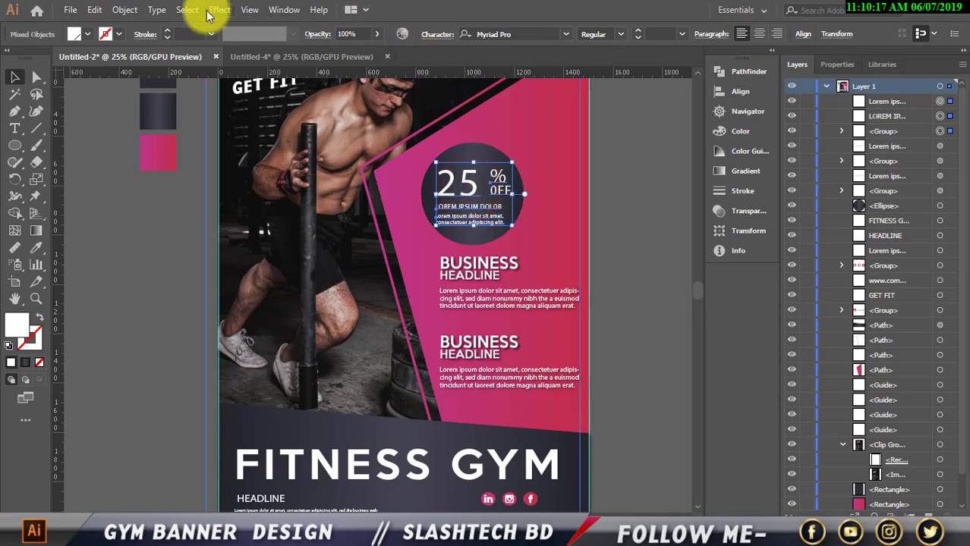
click(219, 10)
mouse_move(244, 170)
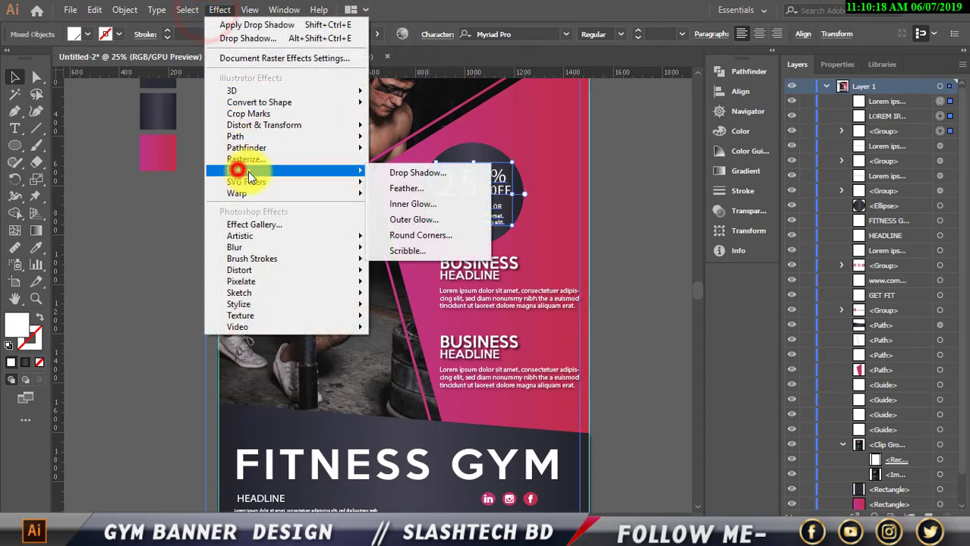
click(380, 170)
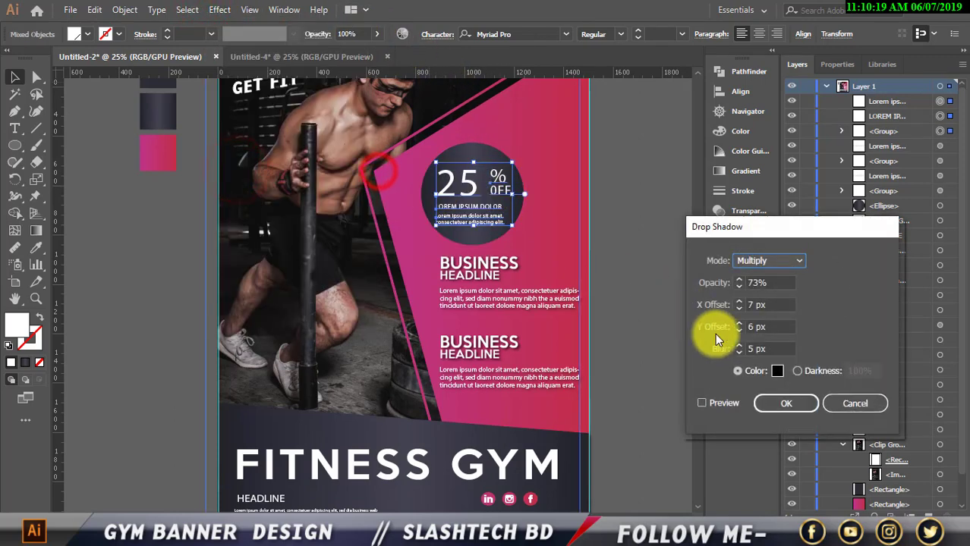
click(769, 401)
click(648, 371)
Step: Apply a Multiply drop shadow with 73% opacity, 7 px X offset, 6 px Y offset and 5 px blur to the FITNESS GYM title
scroll(588, 377, down, 3)
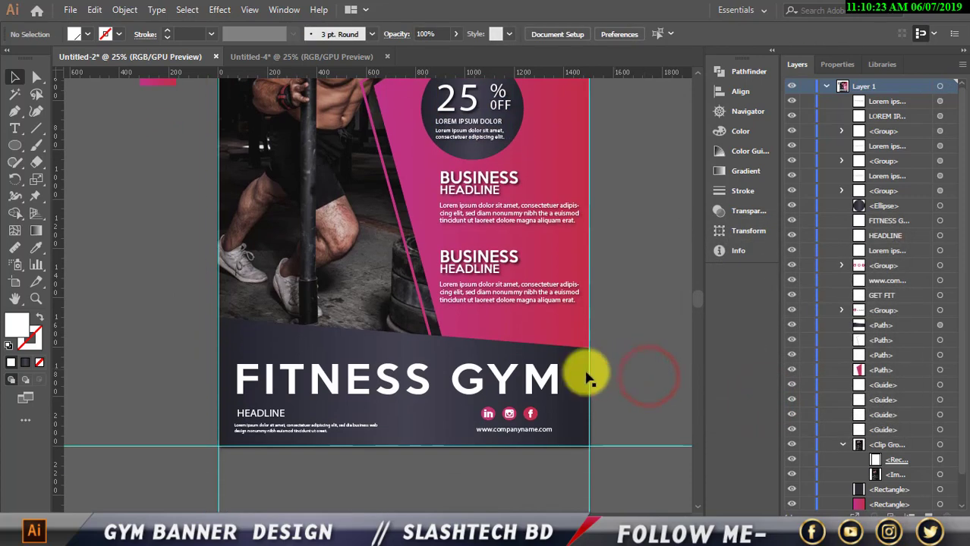
click(523, 380)
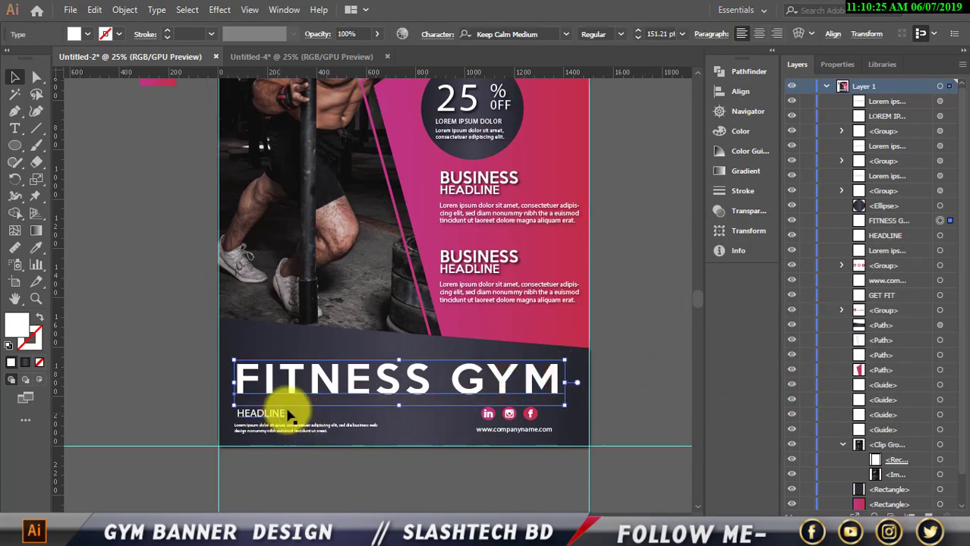
click(220, 9)
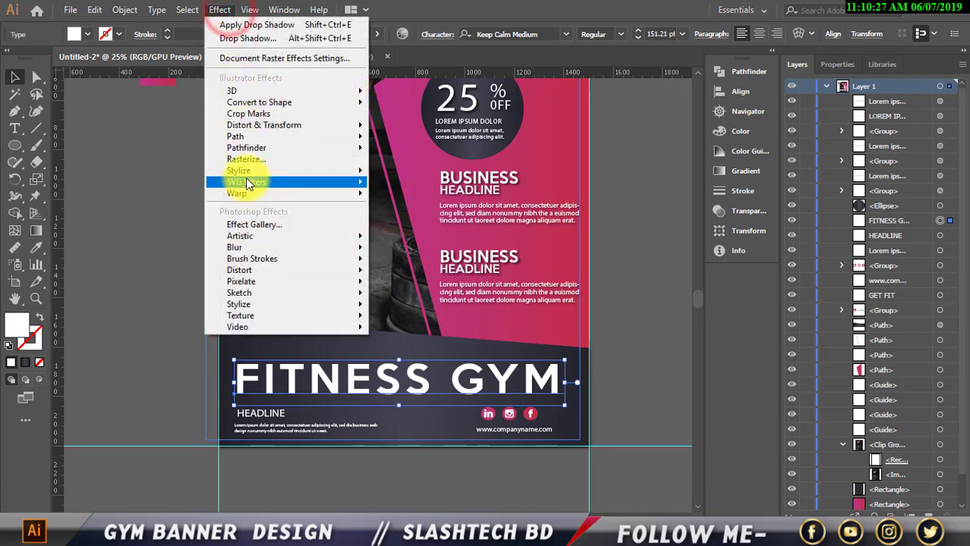
mouse_move(305, 179)
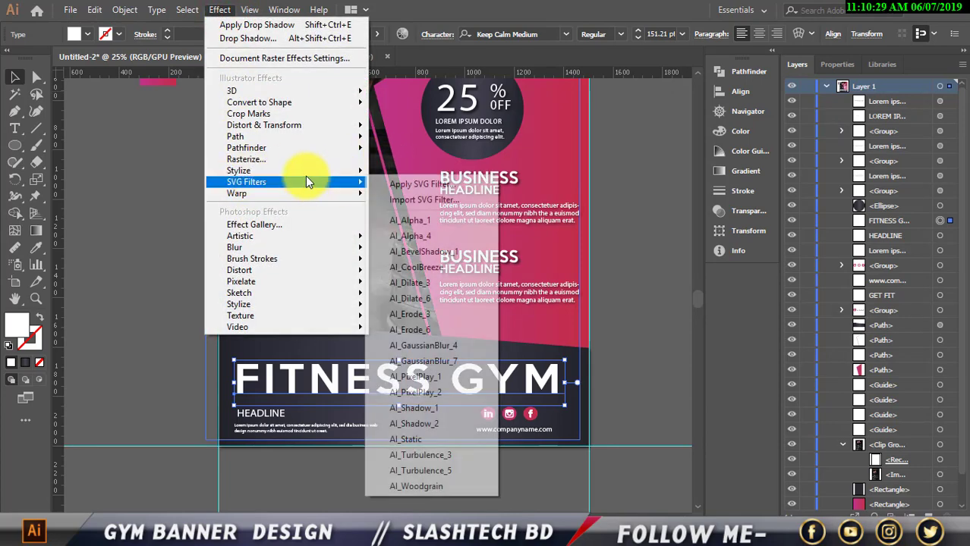
click(401, 169)
click(786, 406)
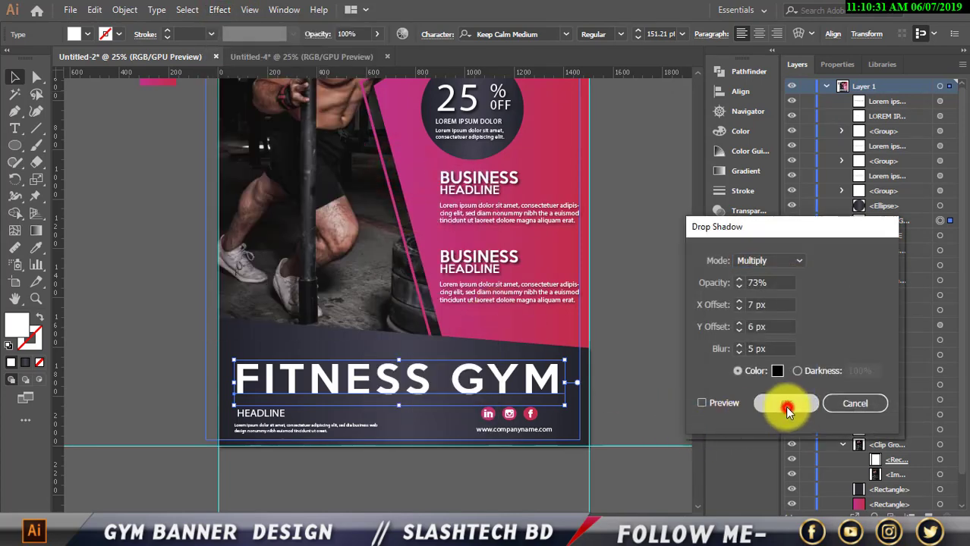
click(714, 407)
scroll(591, 376, down, 3)
click(495, 447)
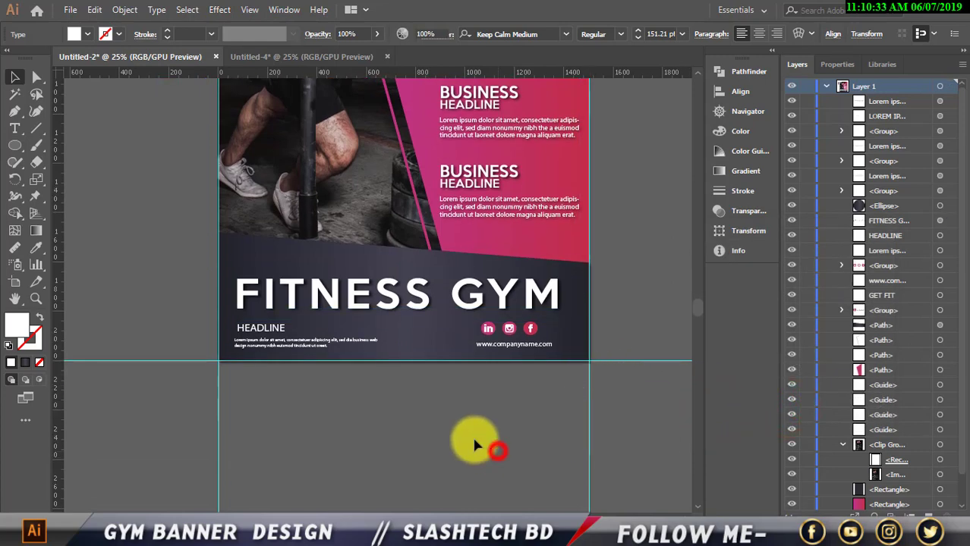
Step: Apply the same 73% Multiply drop shadow with 5 px blur to the footer's HEADLINE text, social icons and website address
click(271, 331)
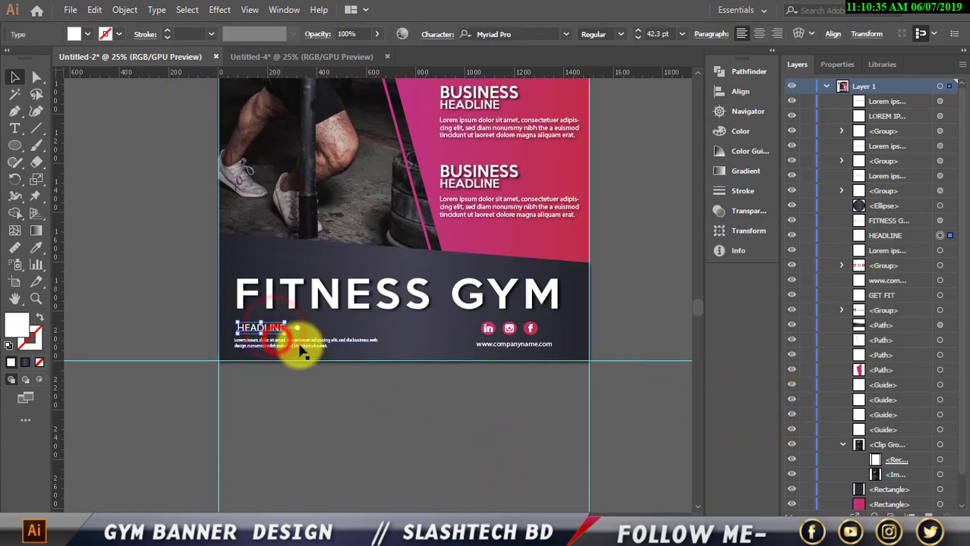
shift+click(520, 345)
shift+click(526, 334)
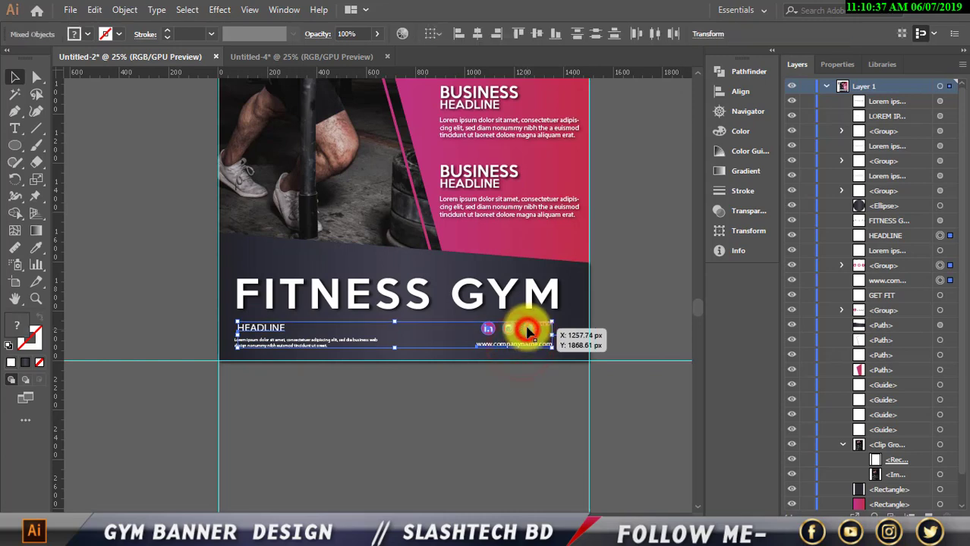
click(219, 9)
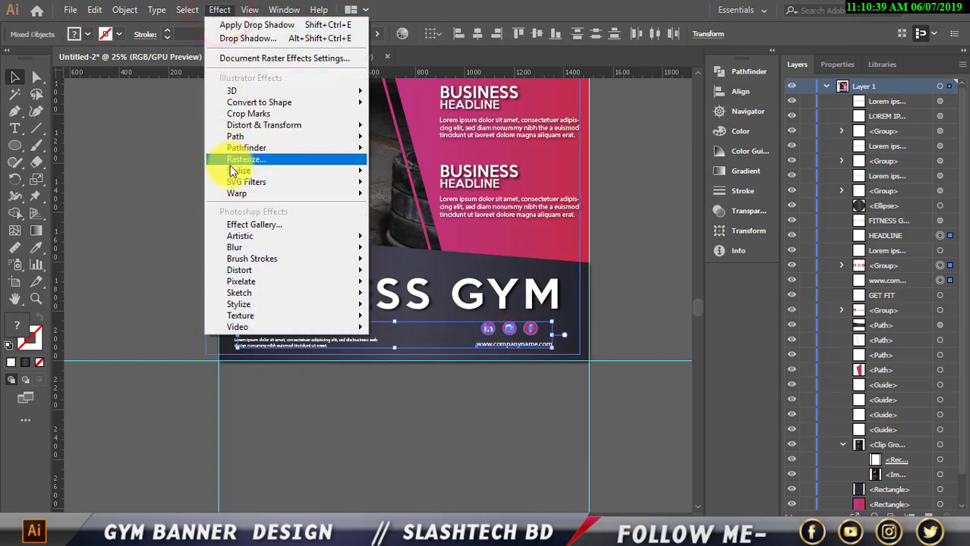
mouse_move(334, 170)
click(402, 172)
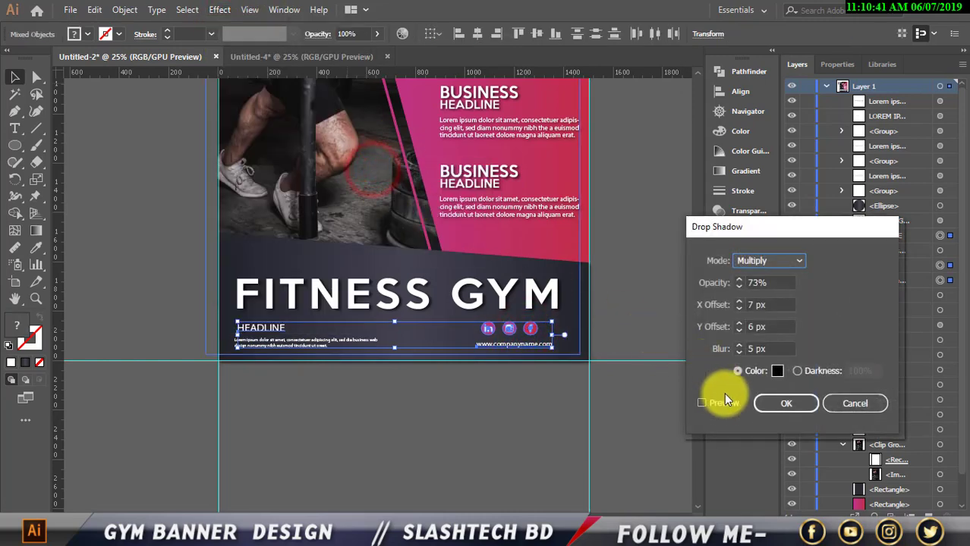
click(765, 406)
click(668, 409)
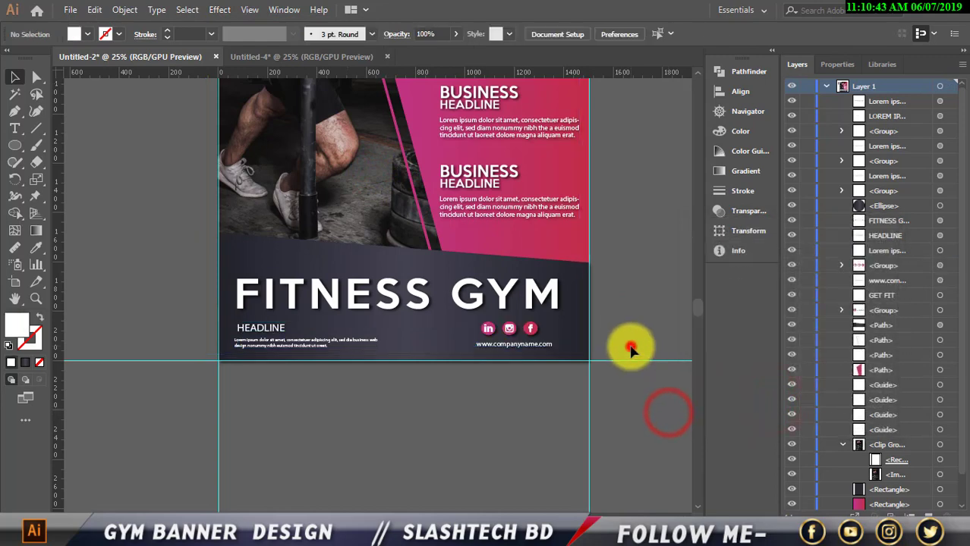
Step: Apply a Multiply drop shadow with 73% opacity, 7 px X offset, 6 px Y offset and 5 px blur to the dark offer circle
scroll(630, 347, down, 2)
scroll(643, 315, up, 1)
scroll(636, 307, up, 2)
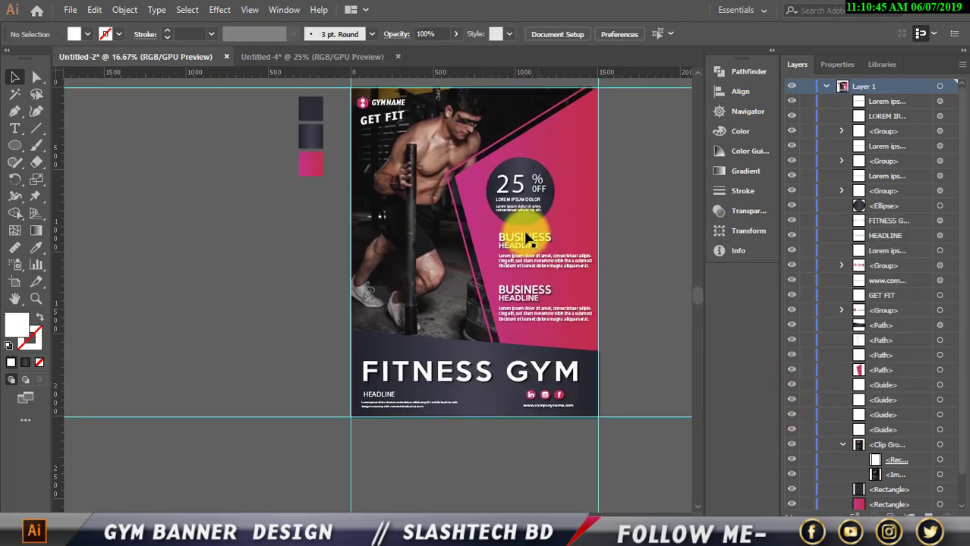
click(533, 227)
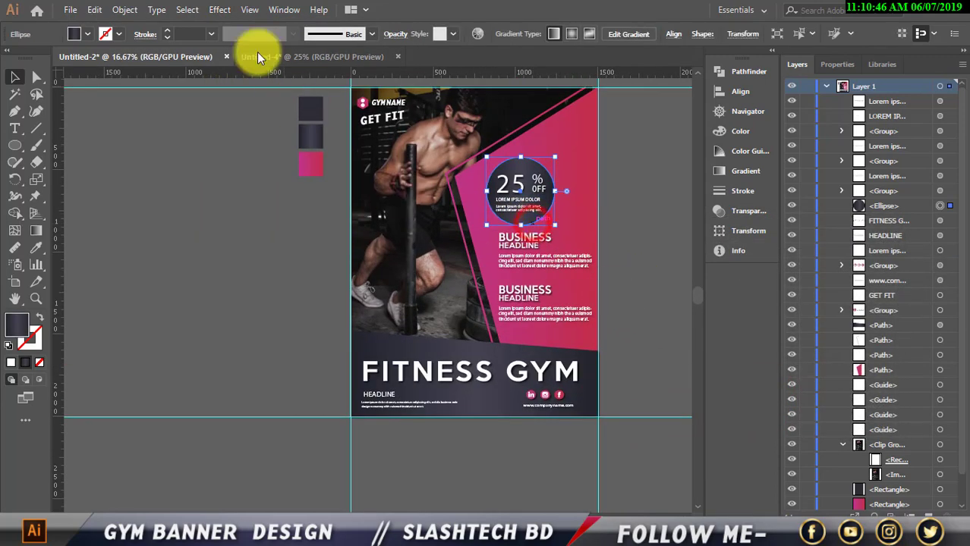
click(217, 9)
mouse_move(246, 164)
click(394, 168)
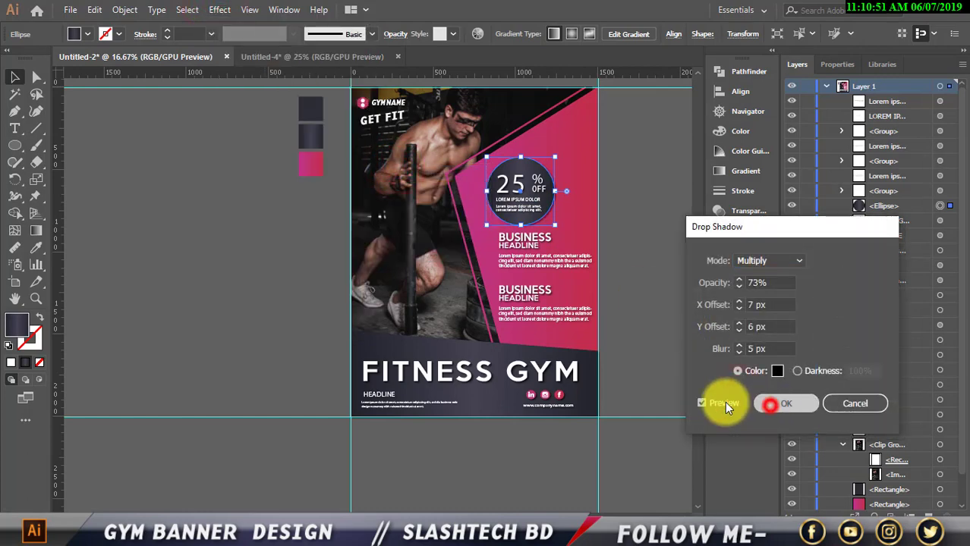
click(770, 404)
click(658, 377)
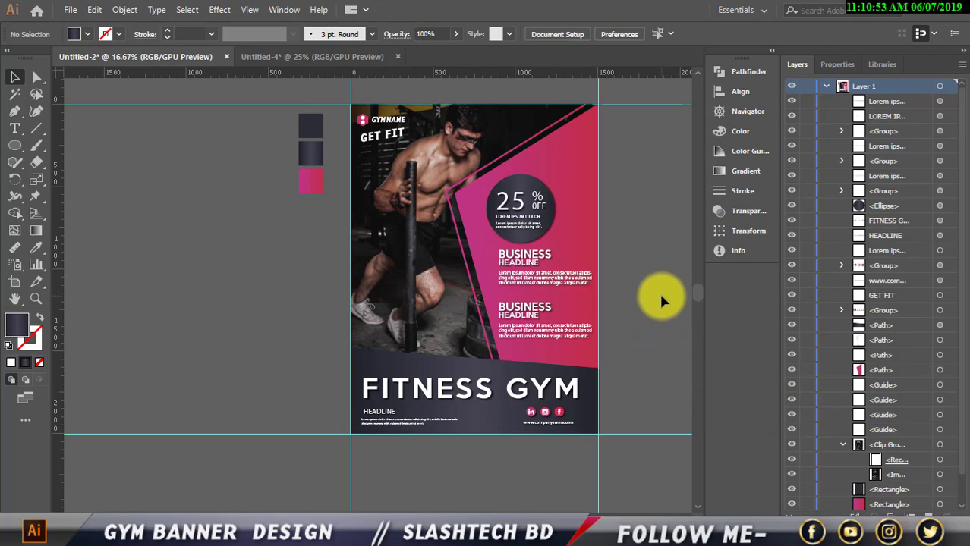
Step: Apply a Multiply drop shadow with 73% opacity, 7 px X offset, 6 px Y offset and 5 px blur to the GET FIT text
scroll(659, 291, up, 1)
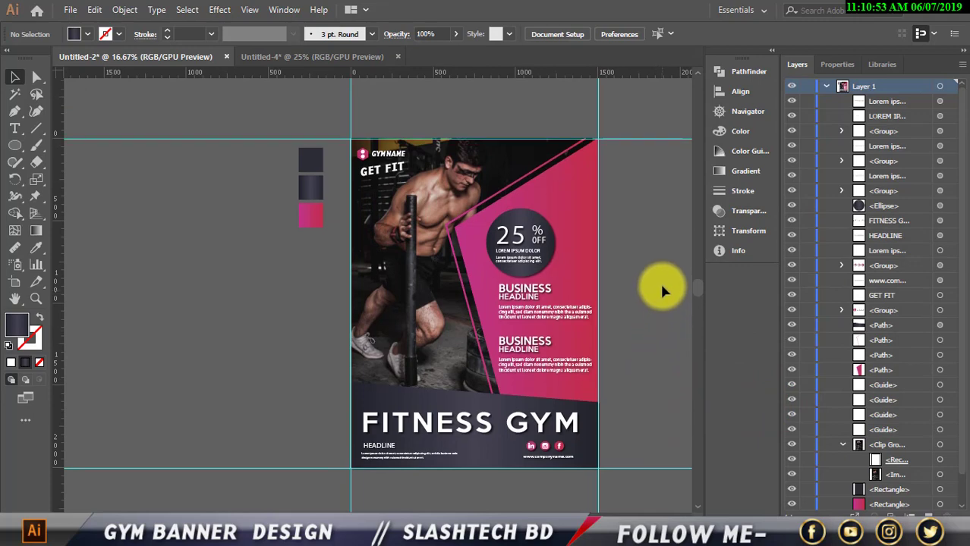
click(367, 169)
click(219, 9)
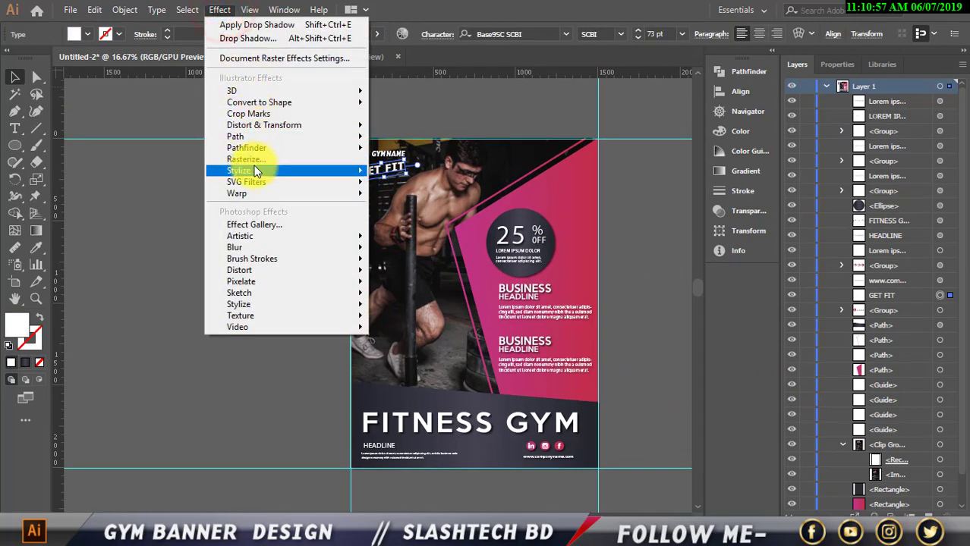
mouse_move(255, 171)
click(433, 170)
click(740, 405)
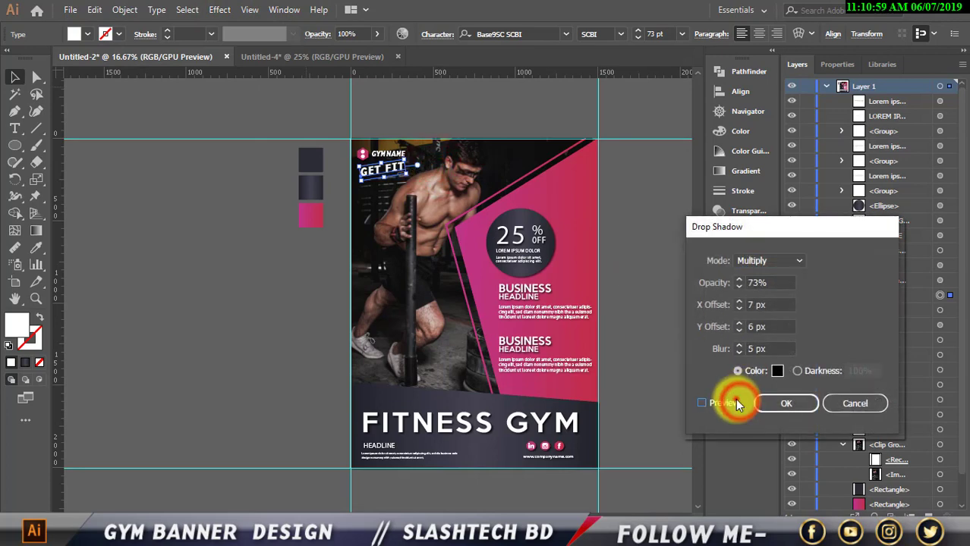
click(782, 404)
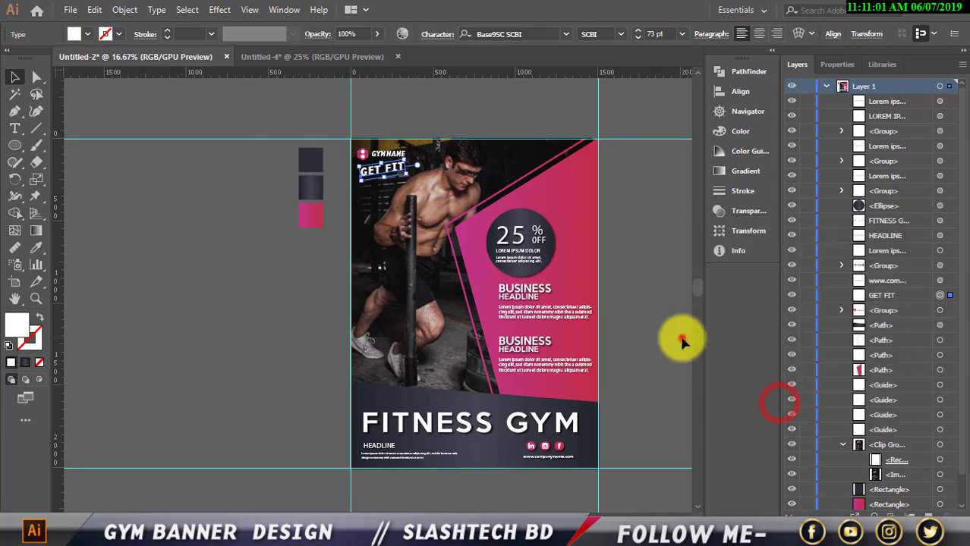
click(679, 338)
scroll(664, 304, down, 1)
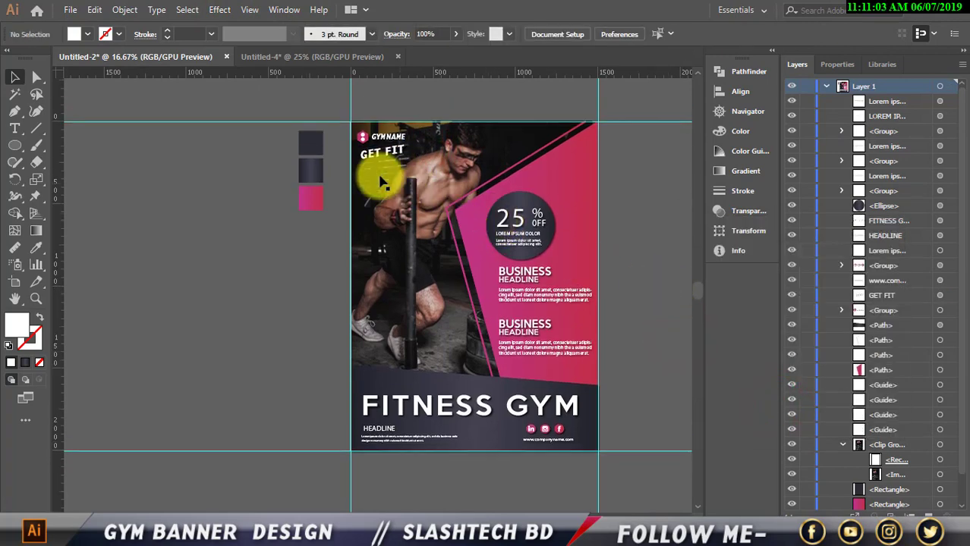
Step: Delete the two vertical and two horizontal guides along the edges of the banner artboard
scroll(628, 285, up, 1)
scroll(635, 301, down, 2)
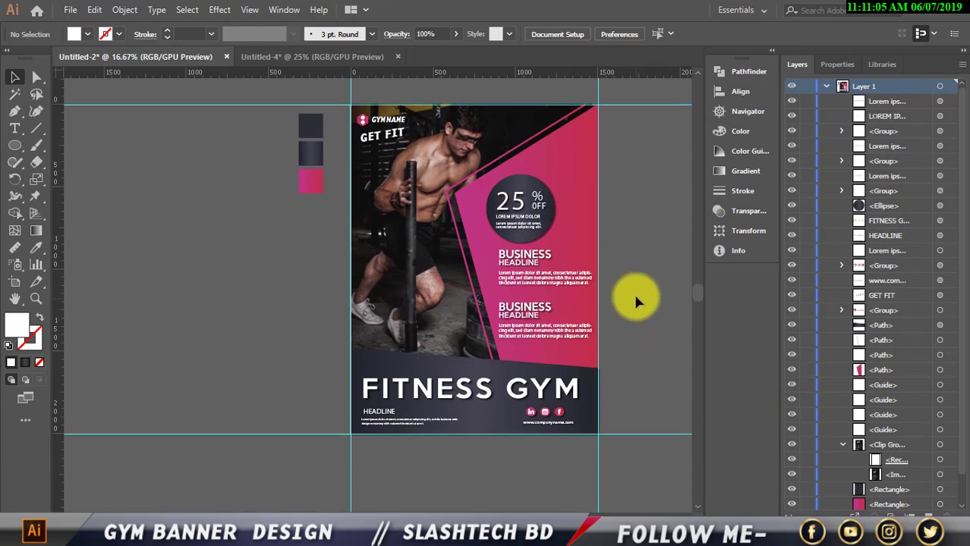
scroll(533, 266, up, 1)
scroll(532, 266, up, 1)
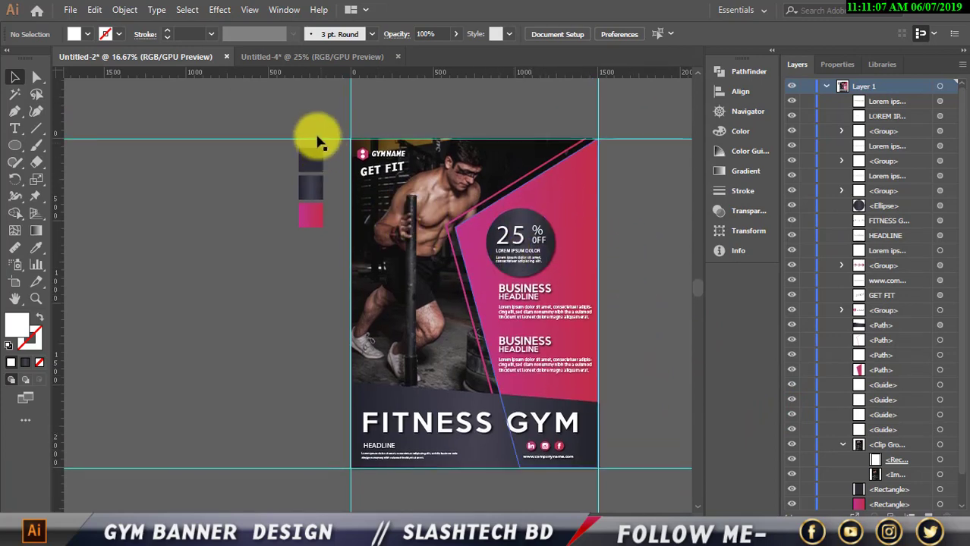
drag(311, 115, 628, 106)
key(Delete)
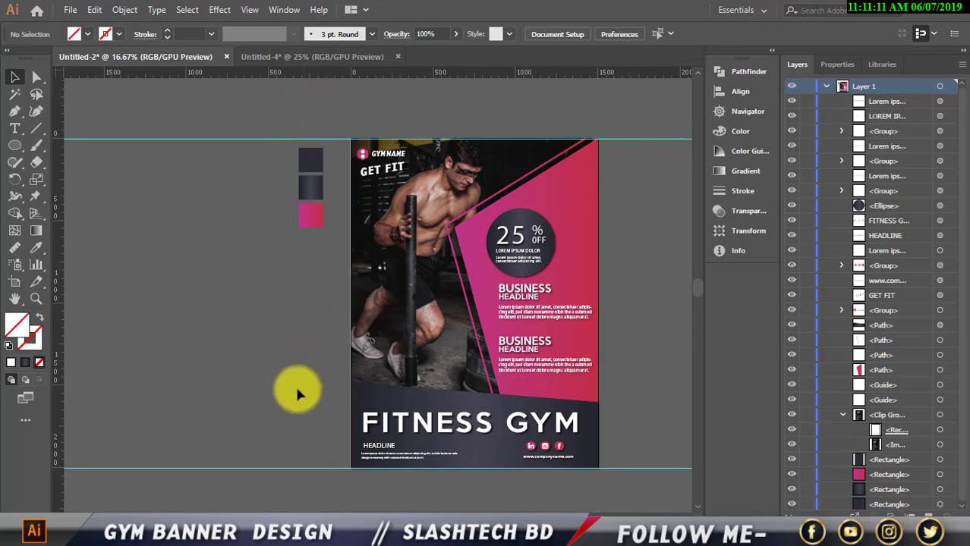
click(301, 406)
scroll(303, 455, down, 1)
key(Delete)
drag(284, 111, 250, 237)
key(Delete)
Step: Move the three colour swatch squares together farther left of the artboard and down to about its mid-height, then deselect them
drag(278, 116, 306, 237)
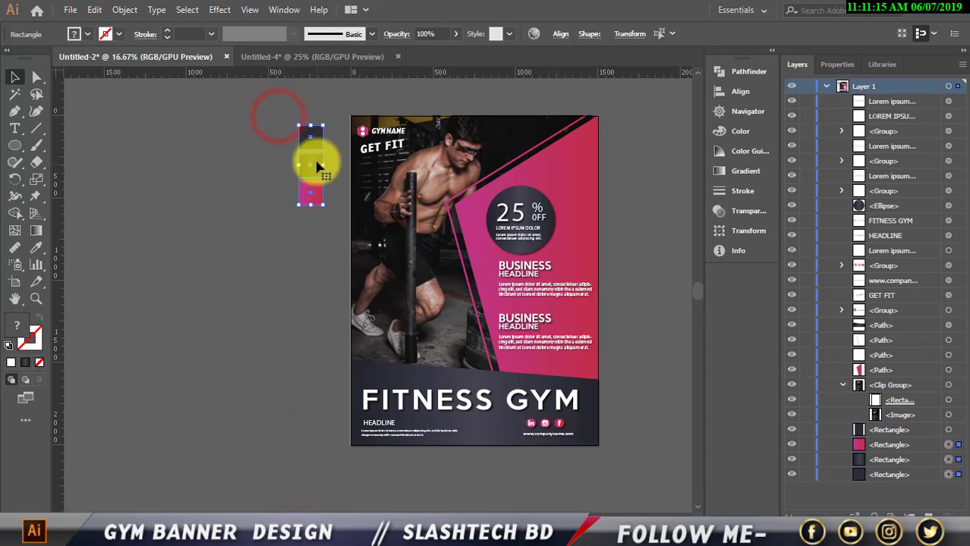
drag(315, 162, 185, 279)
click(261, 253)
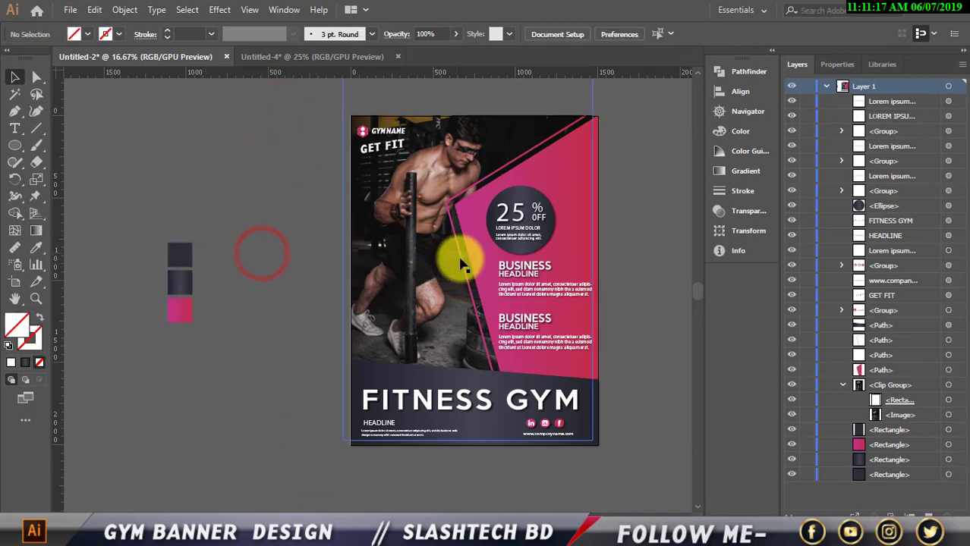
scroll(597, 266, up, 1)
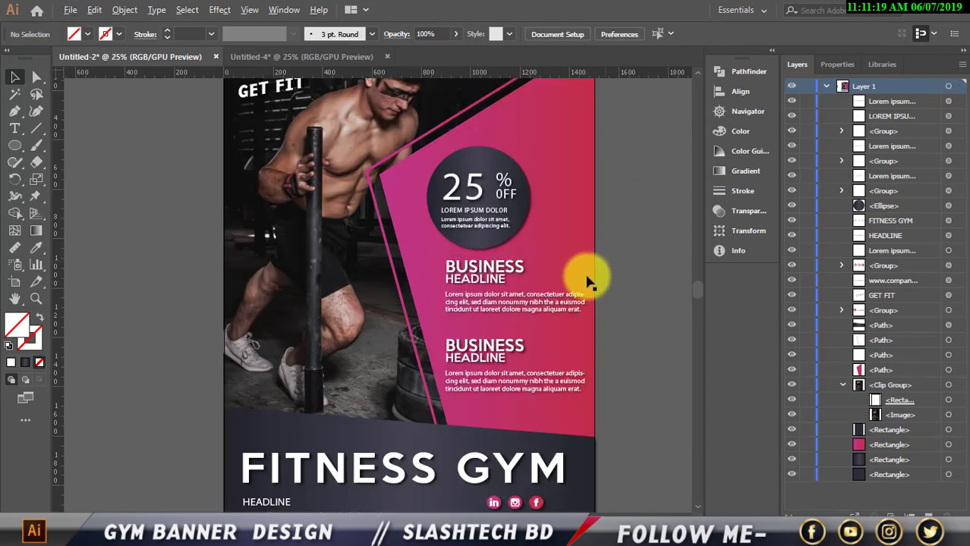
scroll(352, 253, down, 1)
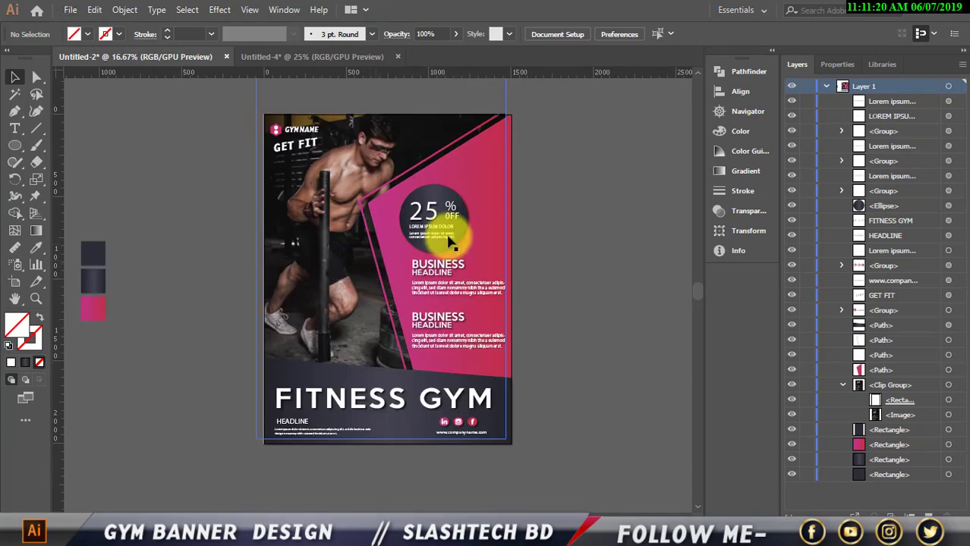
click(603, 283)
scroll(593, 271, up, 1)
scroll(592, 271, down, 2)
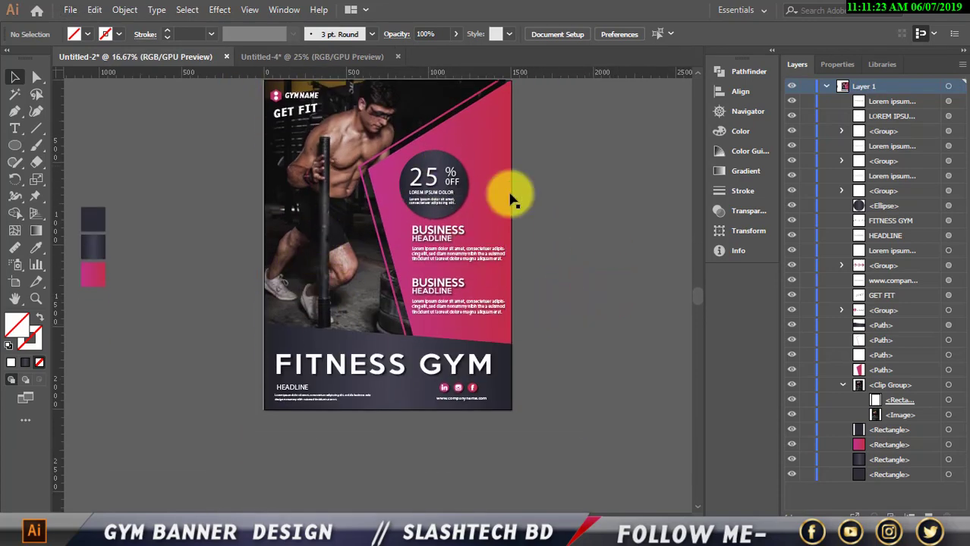
scroll(429, 266, up, 1)
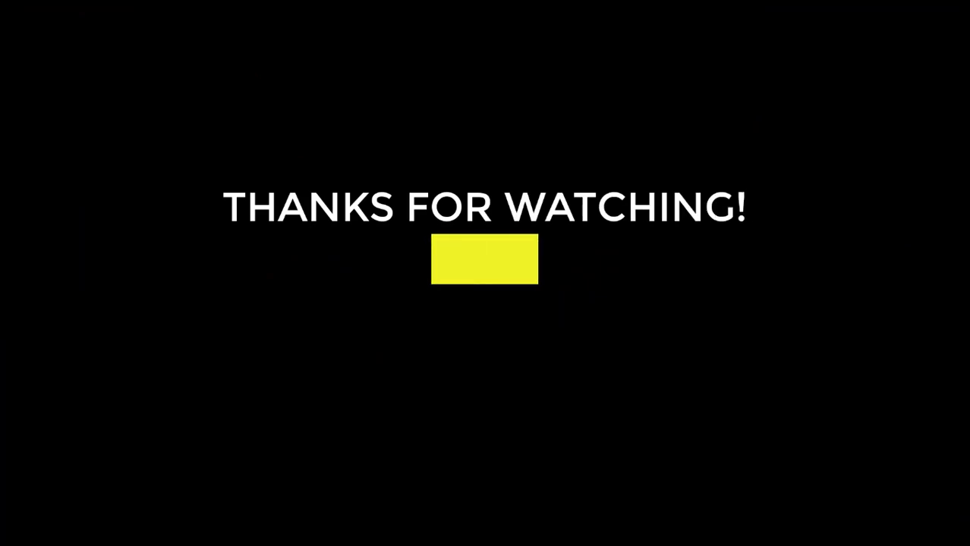